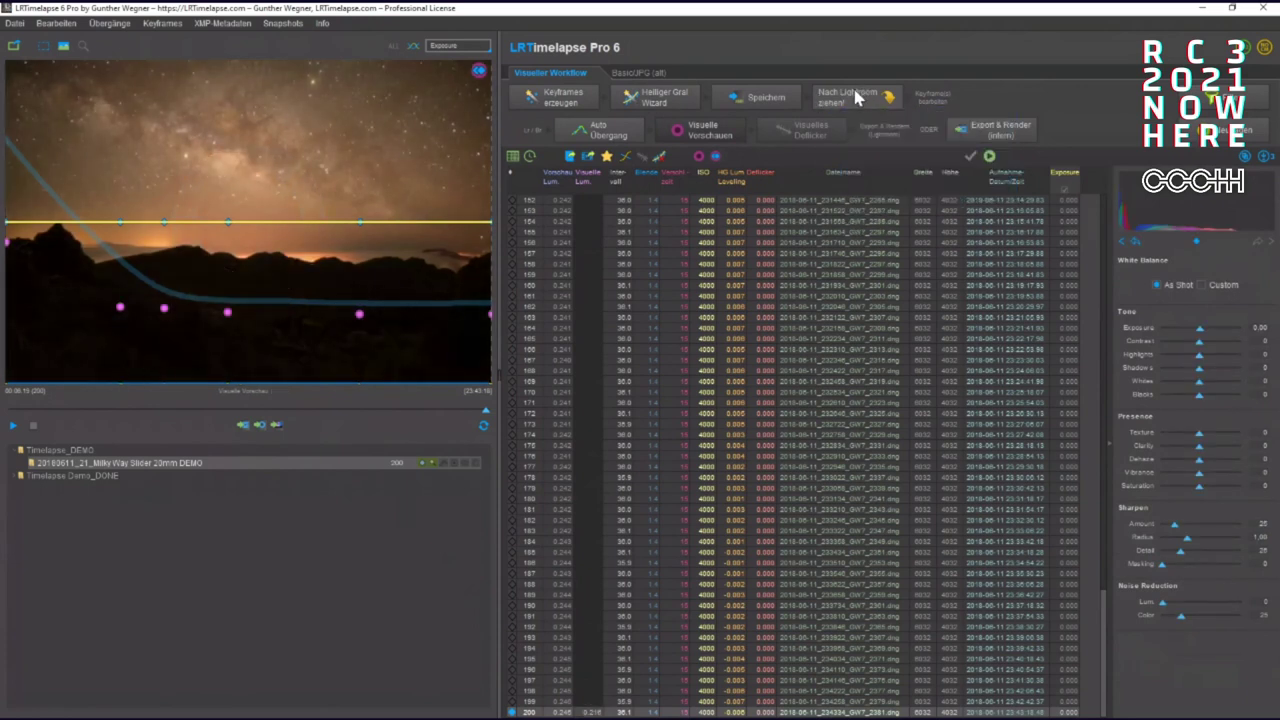
# - Switch to Lightroom Classic and read the metadata from the files for all selected sequence photos
pyautogui.moveTo(374, 712)
pyautogui.moveTo(168, 708)
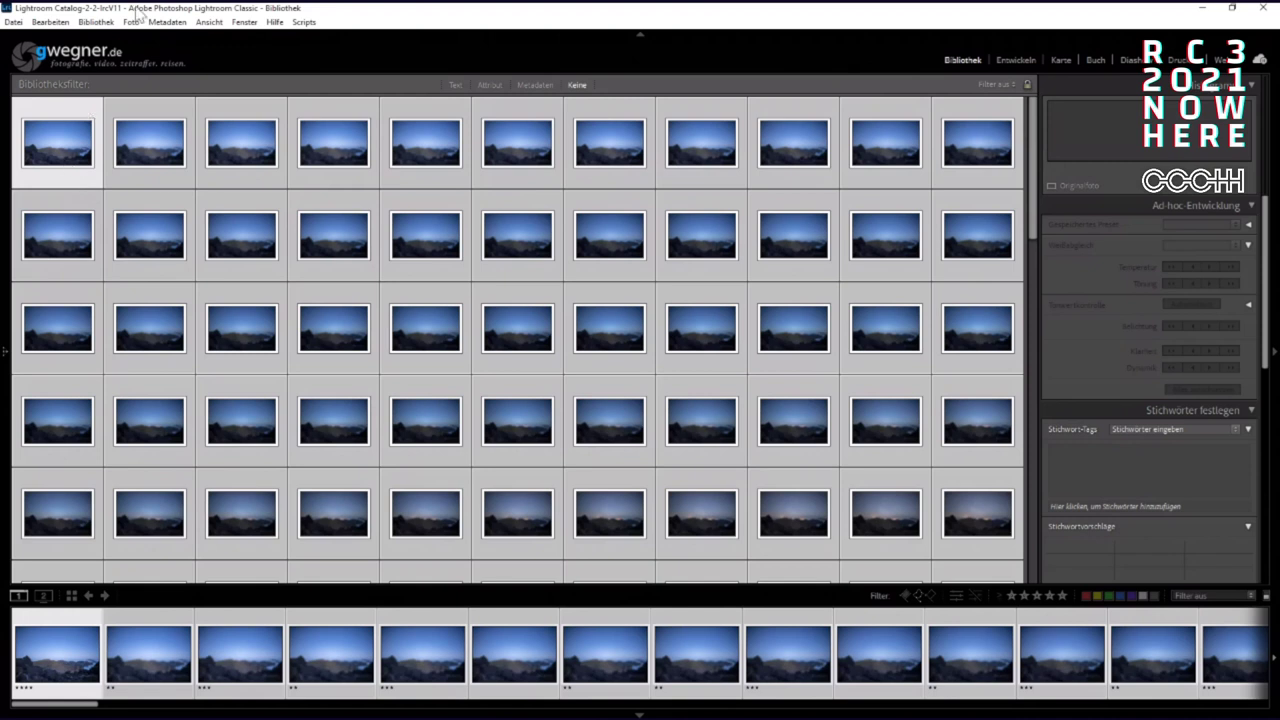
pyautogui.click(160, 24)
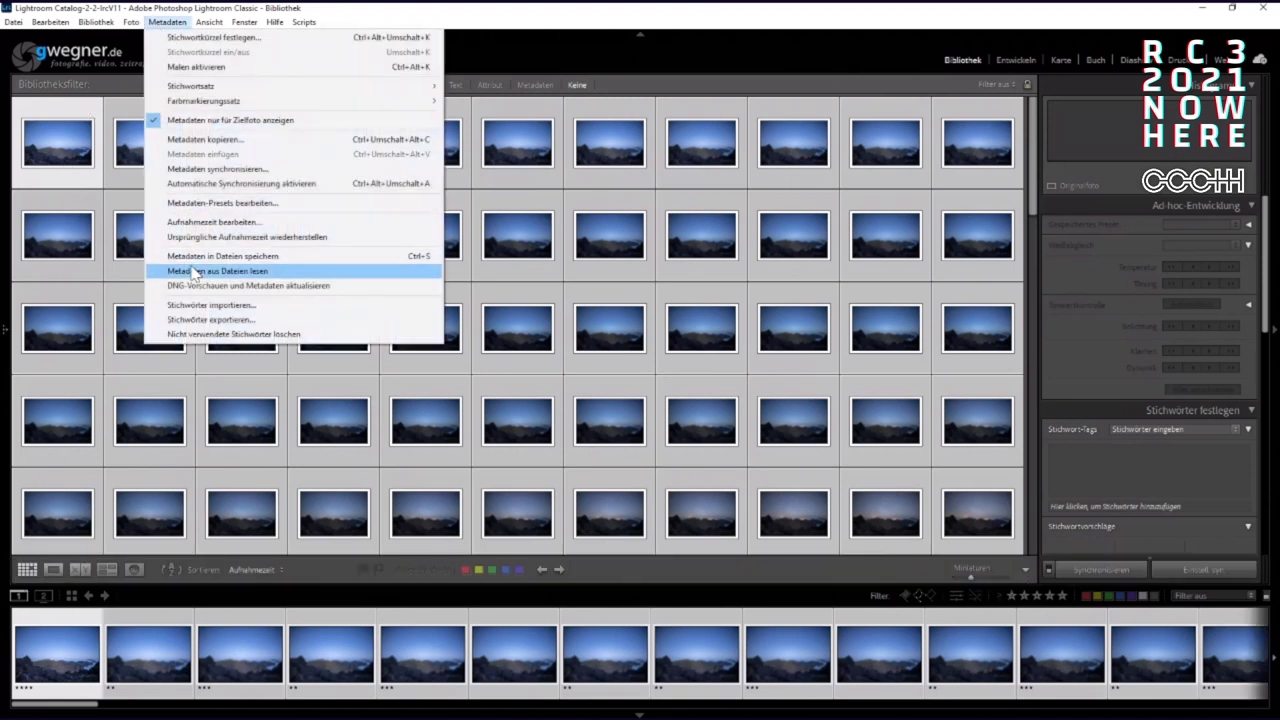
pyautogui.click(195, 274)
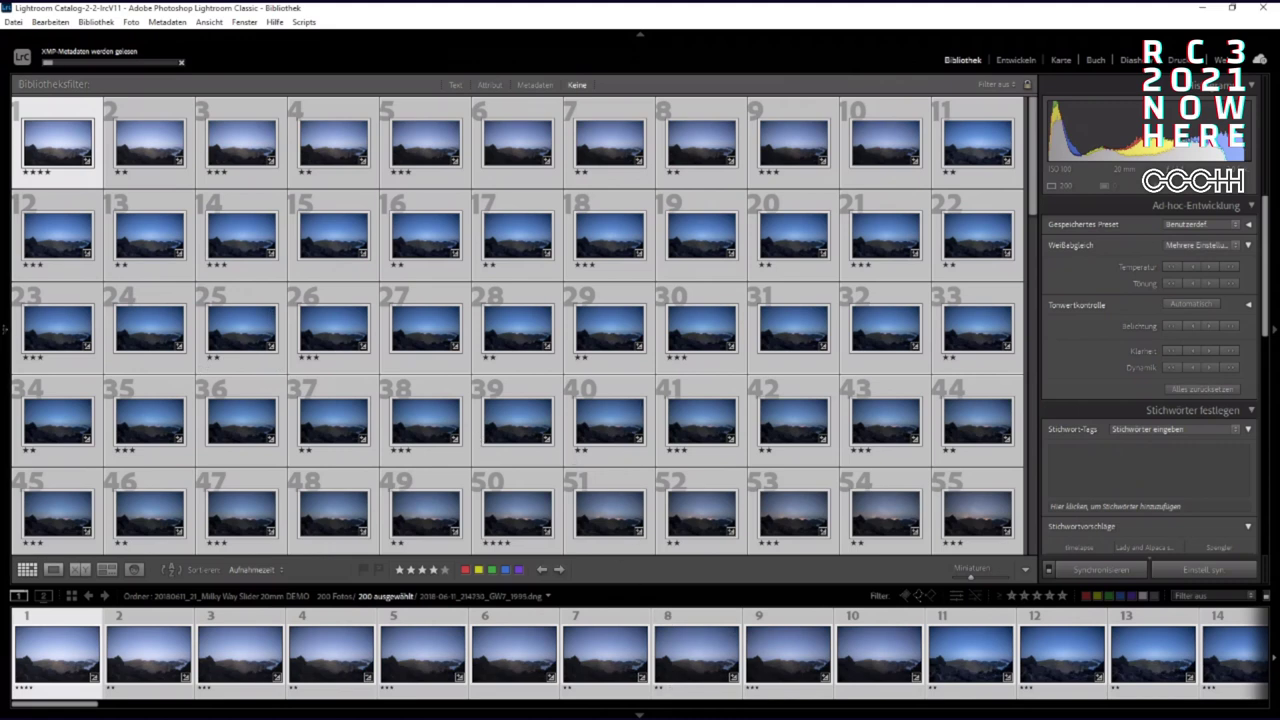
pyautogui.moveTo(700, 716)
pyautogui.click(960, 708)
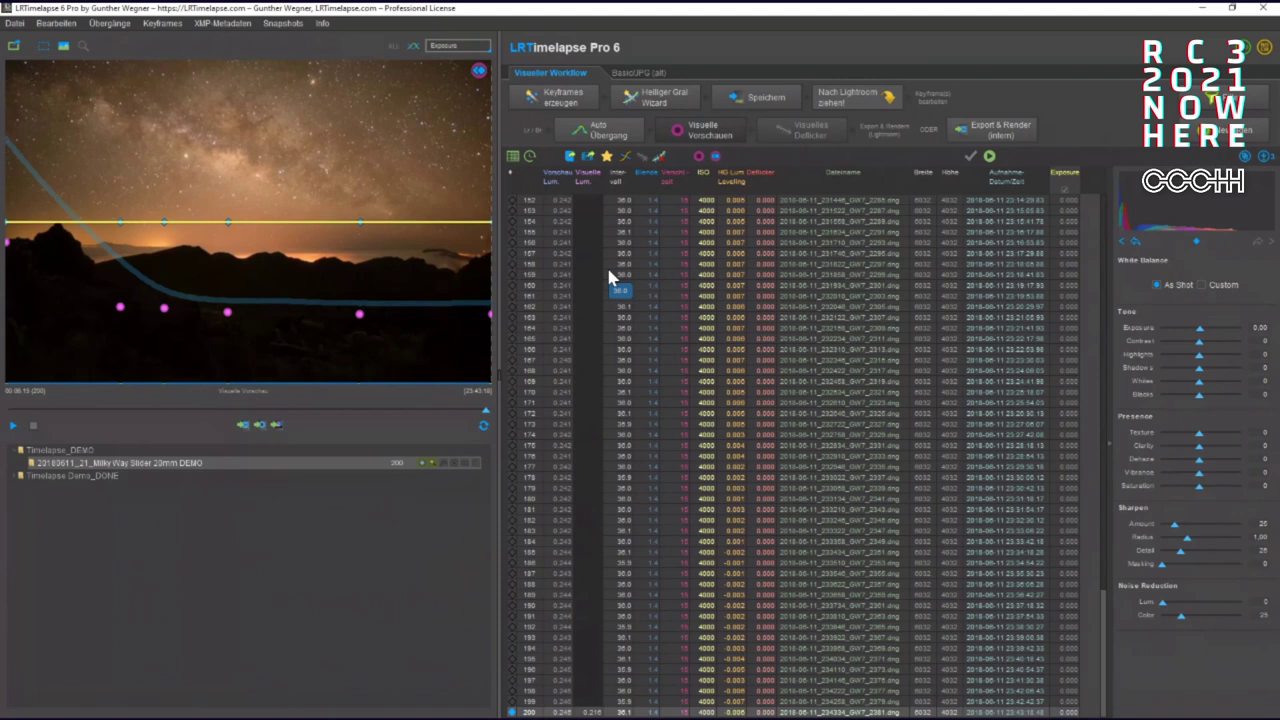
pyautogui.hotkey('alt', 'Tab')
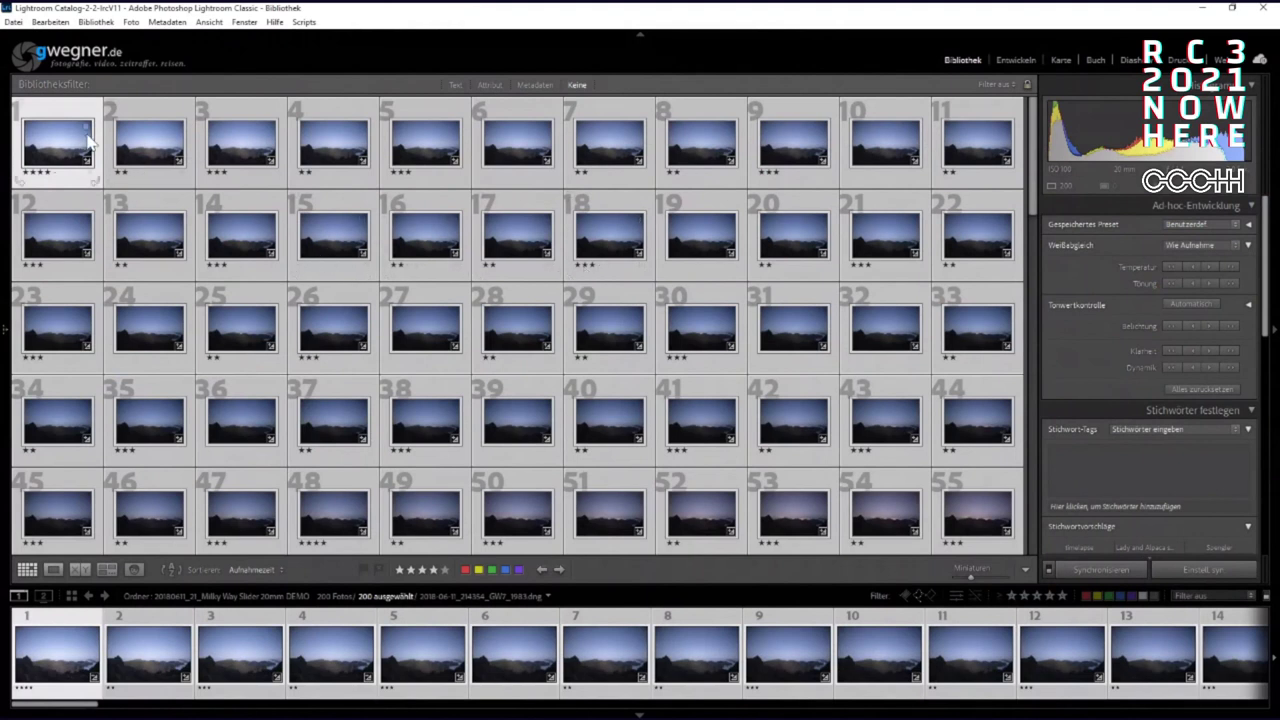
# - Filter the sequence with the 01 LRT Keyframes preset and open the first keyframe in the Develop module
pyautogui.press('4')
pyautogui.click(1210, 597)
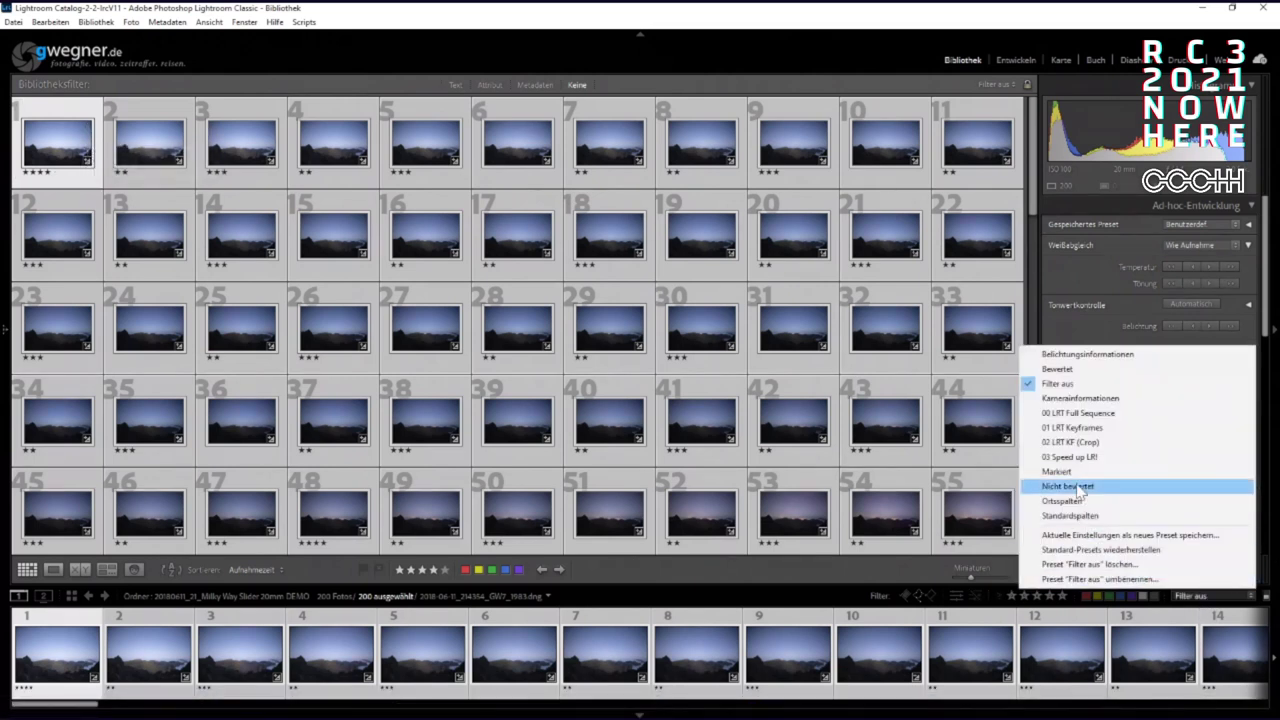
pyautogui.click(1068, 427)
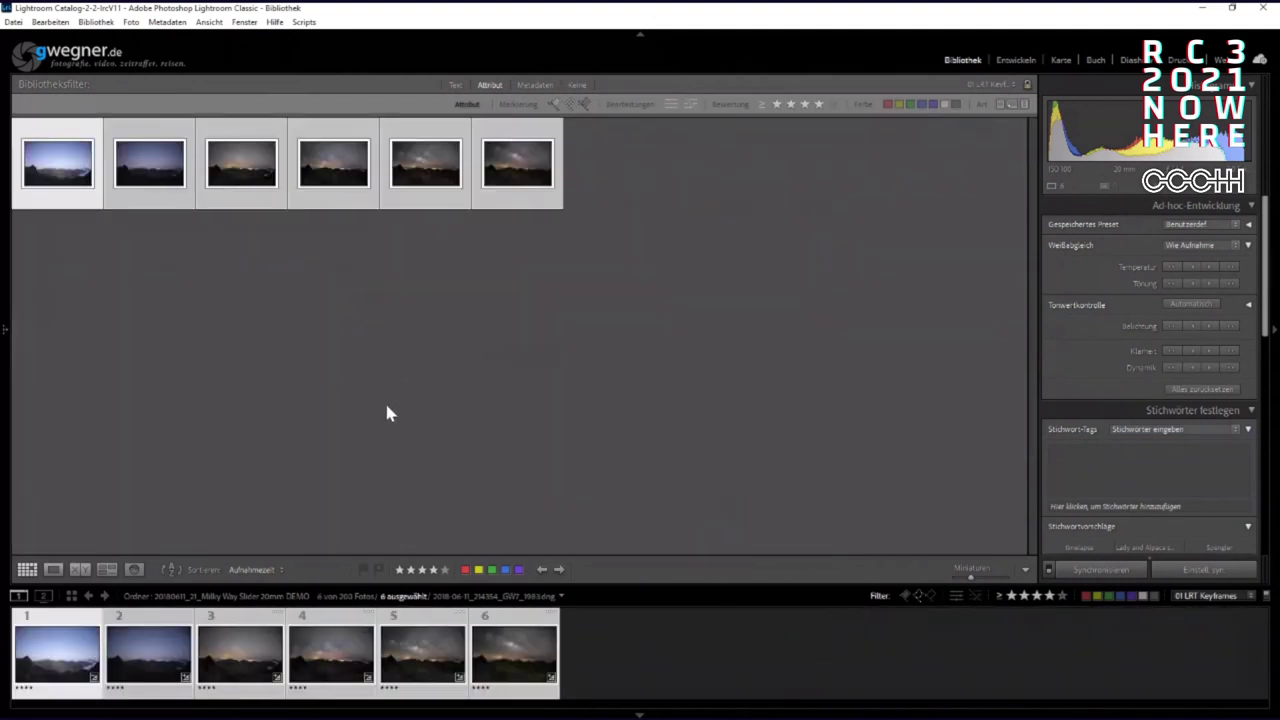
pyautogui.doubleClick(57, 167)
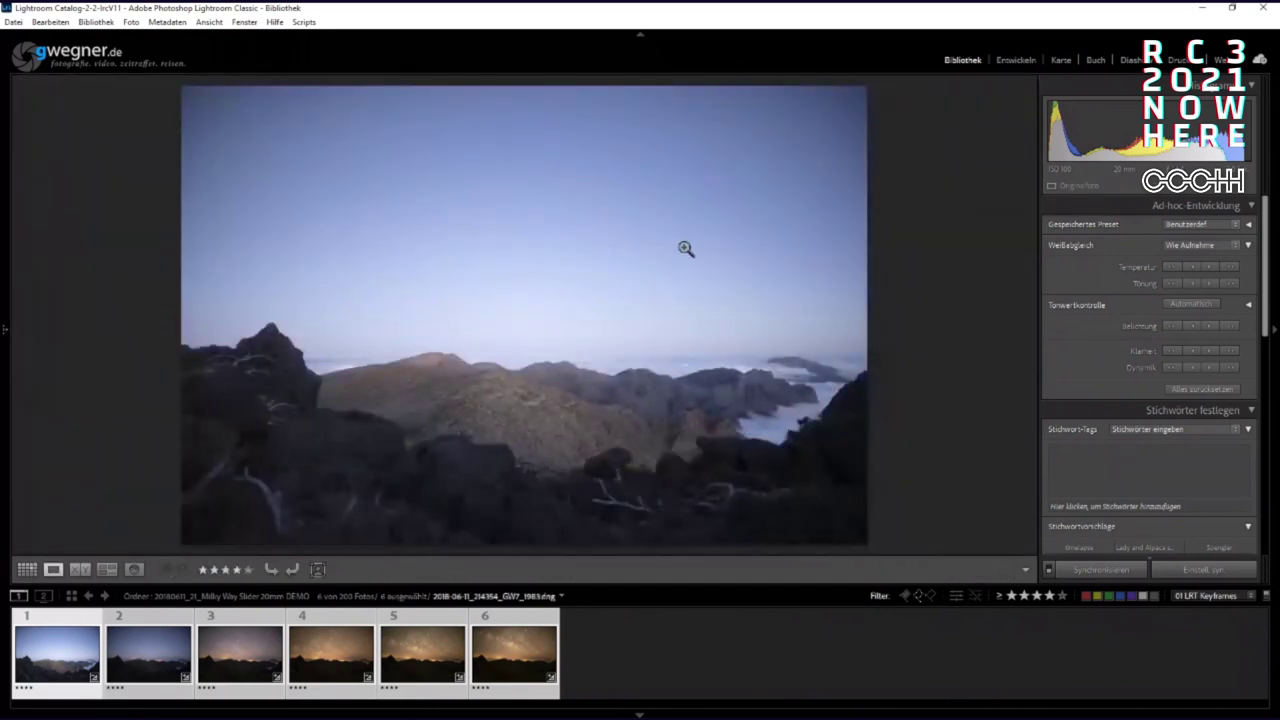
pyautogui.click(1016, 59)
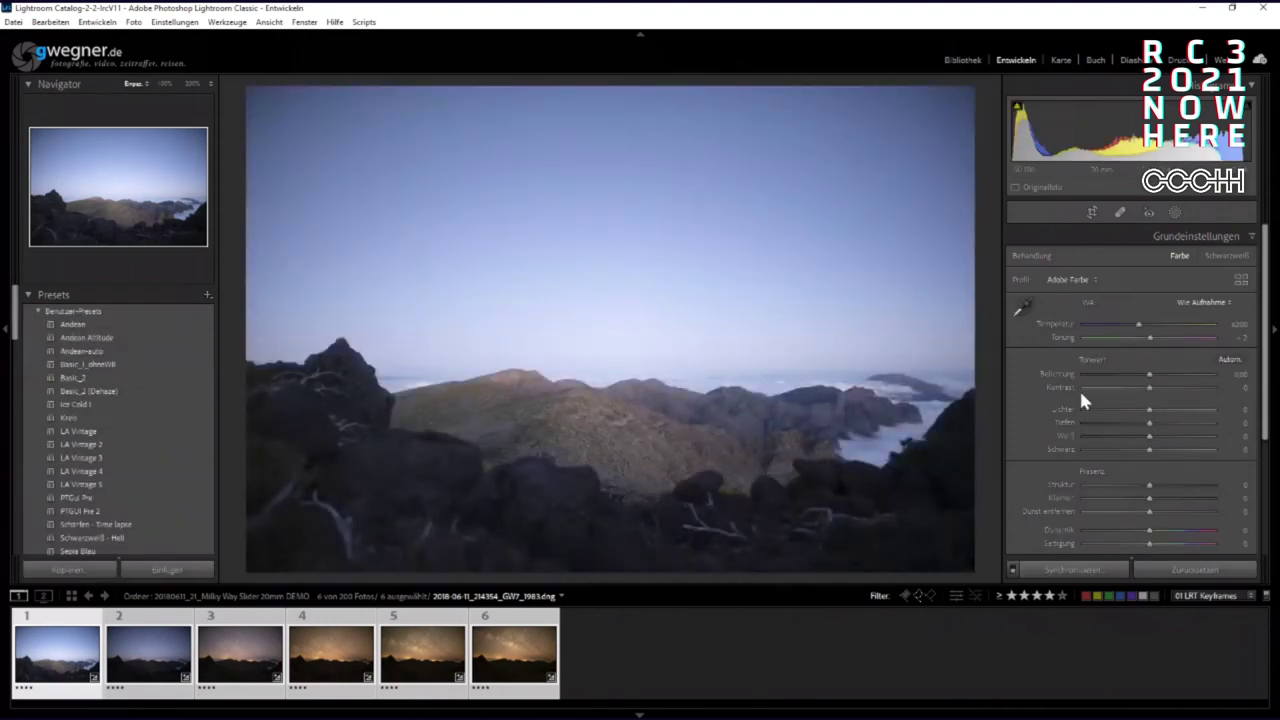
# - Set the first keyframe's exposure to +0.28, highlights -39, shadows +50, whites +18, blacks -17 and temperature 4667
pyautogui.moveTo(1149, 372); pyautogui.dragTo(1151, 372)
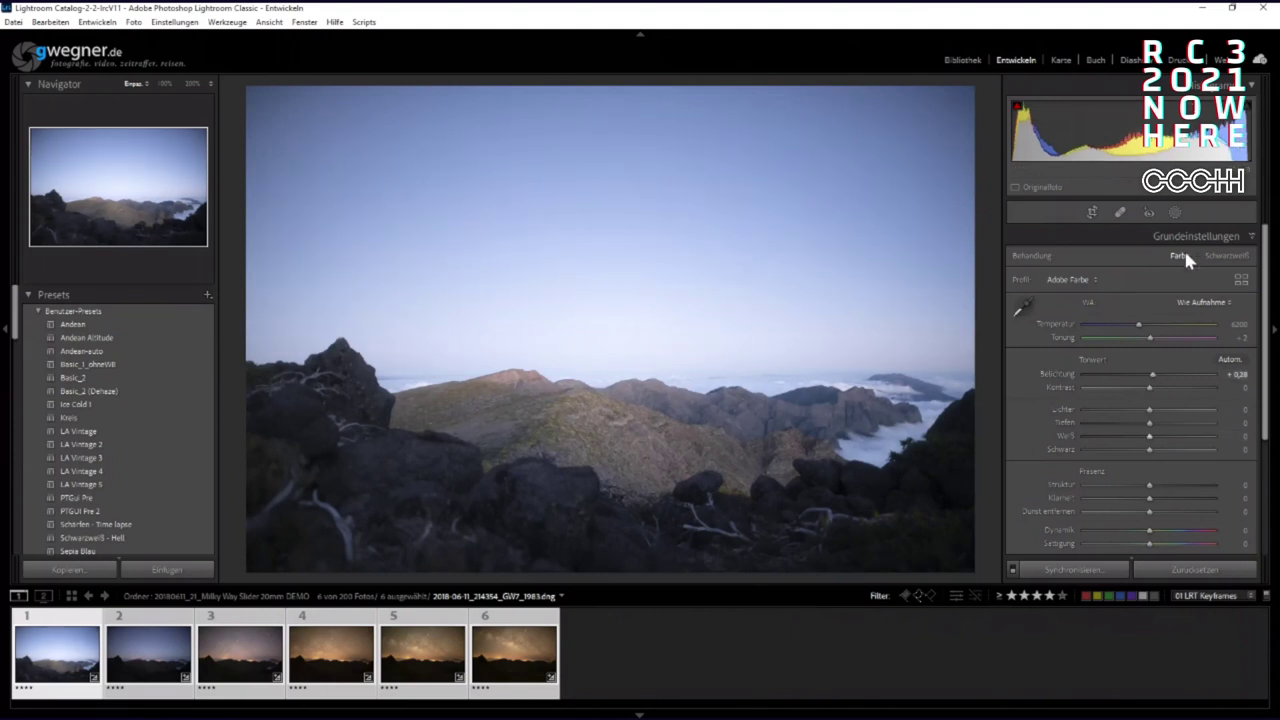
pyautogui.moveTo(1150, 409); pyautogui.dragTo(1140, 456)
pyautogui.moveTo(1140, 327); pyautogui.dragTo(1121, 329)
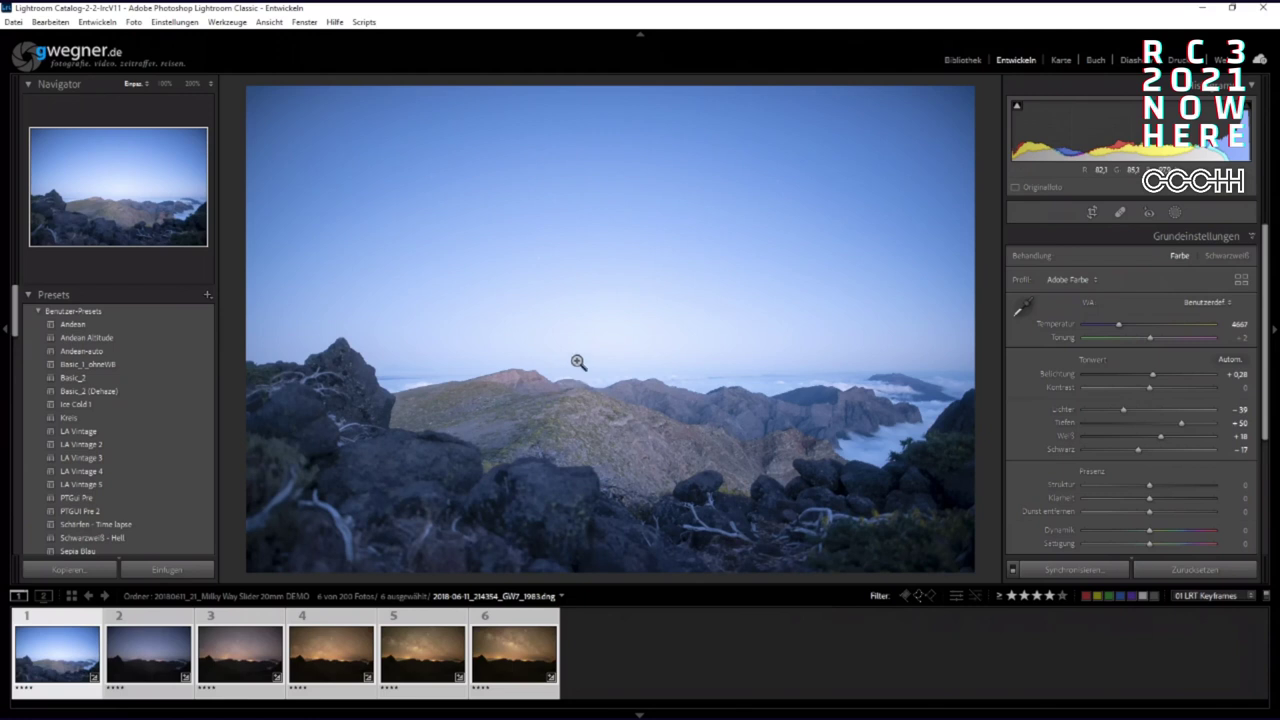
# - Move LRT Mask 3's linear gradient up over the hills, tilt it slightly, and set its exposure to 0.51
pyautogui.click(1175, 212)
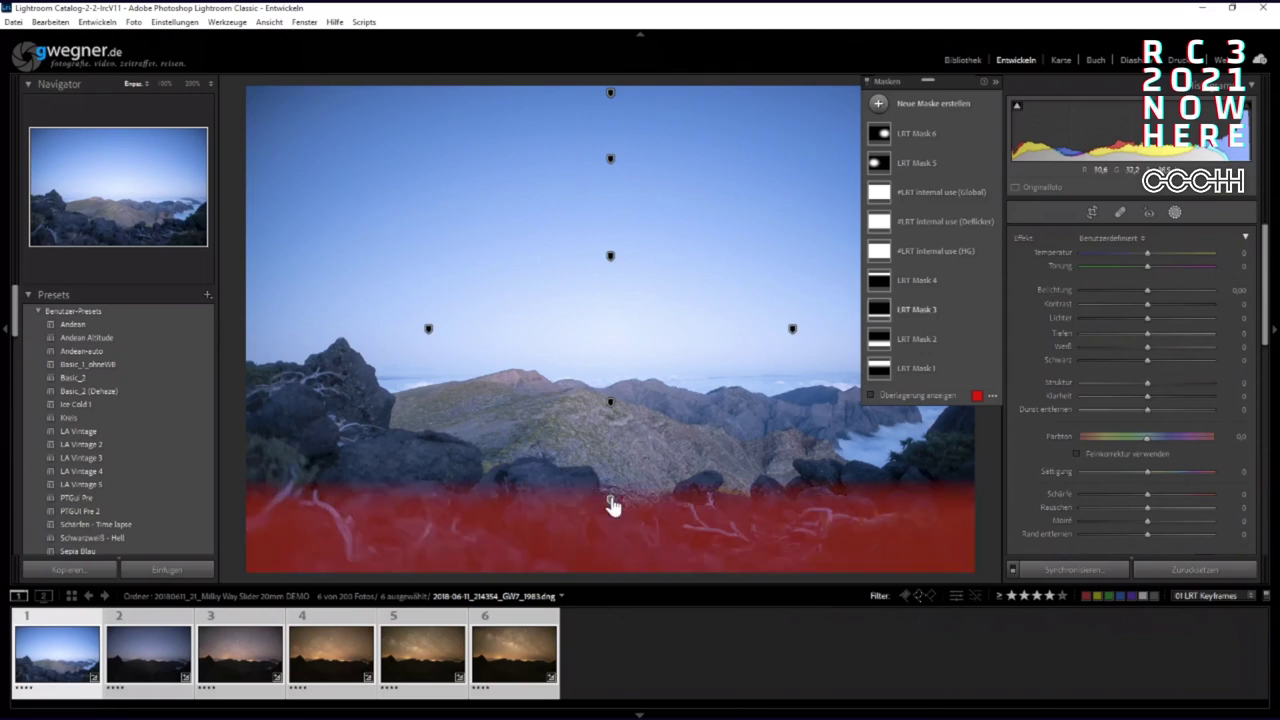
pyautogui.click(610, 404)
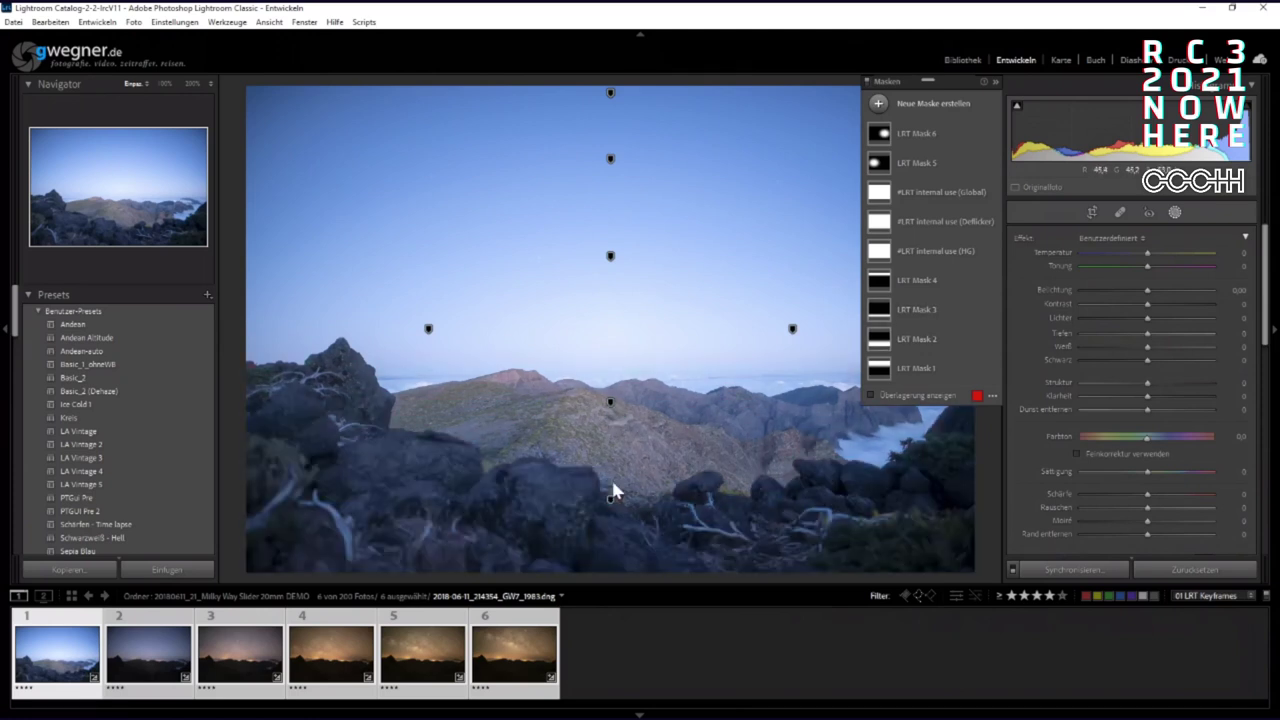
pyautogui.click(611, 500)
pyautogui.moveTo(612, 506); pyautogui.dragTo(615, 361)
pyautogui.moveTo(608, 415); pyautogui.dragTo(606, 440)
pyautogui.moveTo(433, 439); pyautogui.dragTo(437, 428)
pyautogui.moveTo(618, 441); pyautogui.dragTo(618, 439)
pyautogui.moveTo(1147, 308); pyautogui.dragTo(1156, 309)
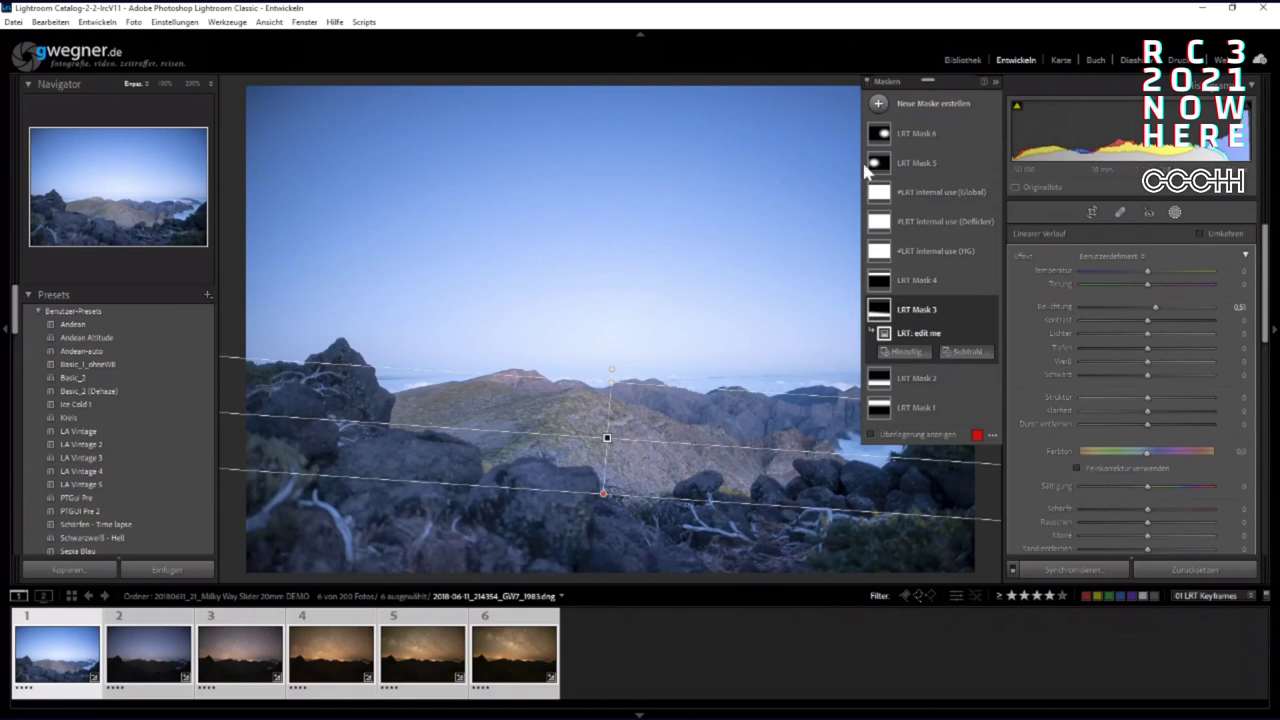
# - Widen LRT Mask 5's radial gradient into a broad ellipse and shift it slightly down and to the right
pyautogui.click(906, 160)
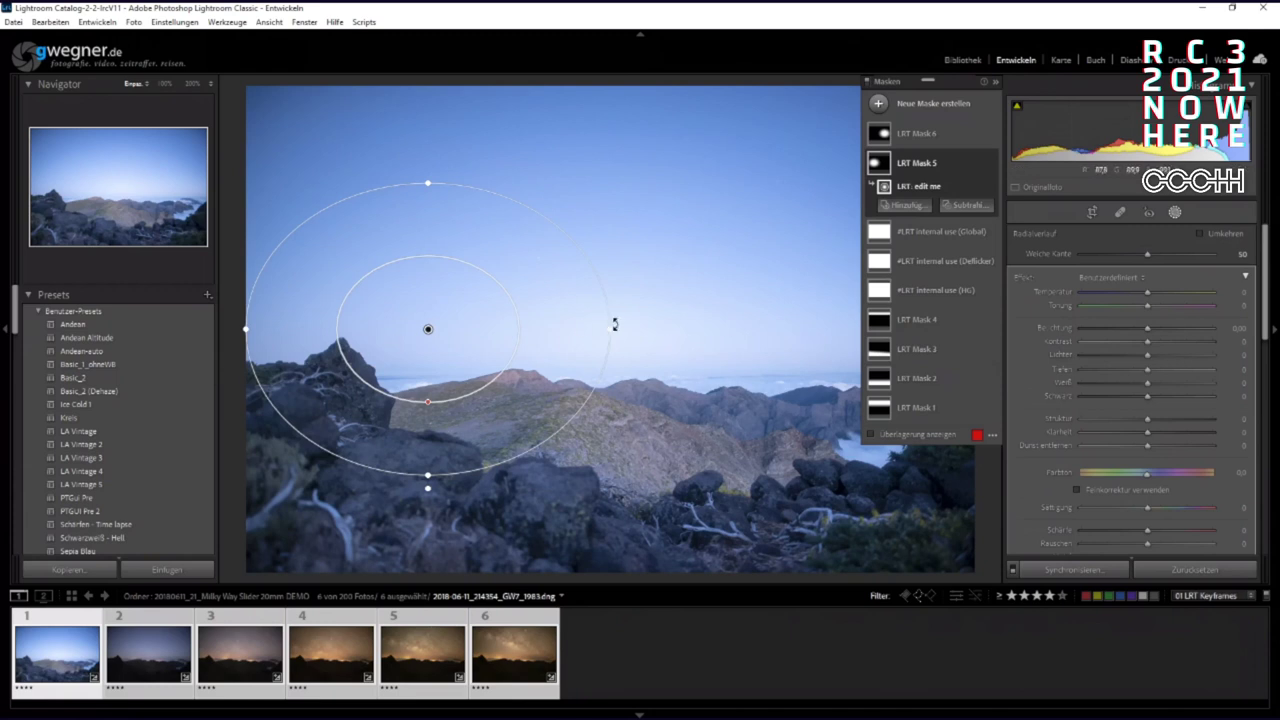
pyautogui.moveTo(609, 328); pyautogui.dragTo(862, 330)
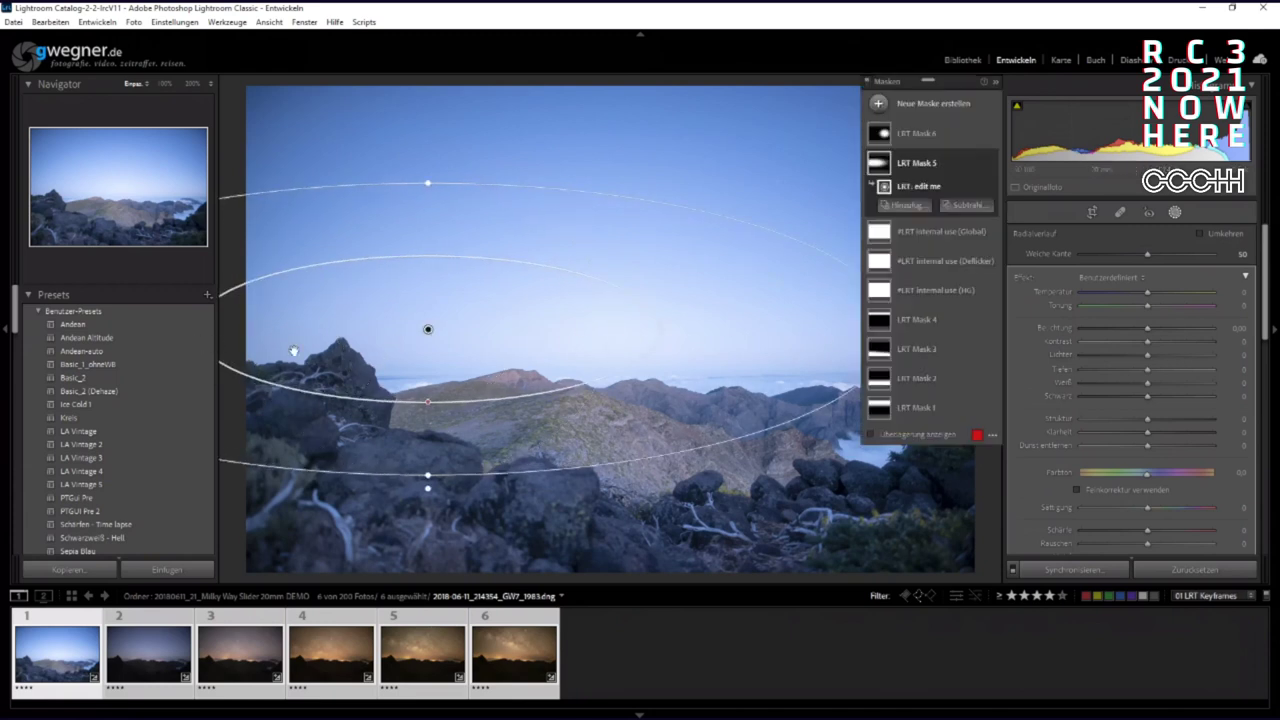
pyautogui.moveTo(430, 340); pyautogui.dragTo(443, 346)
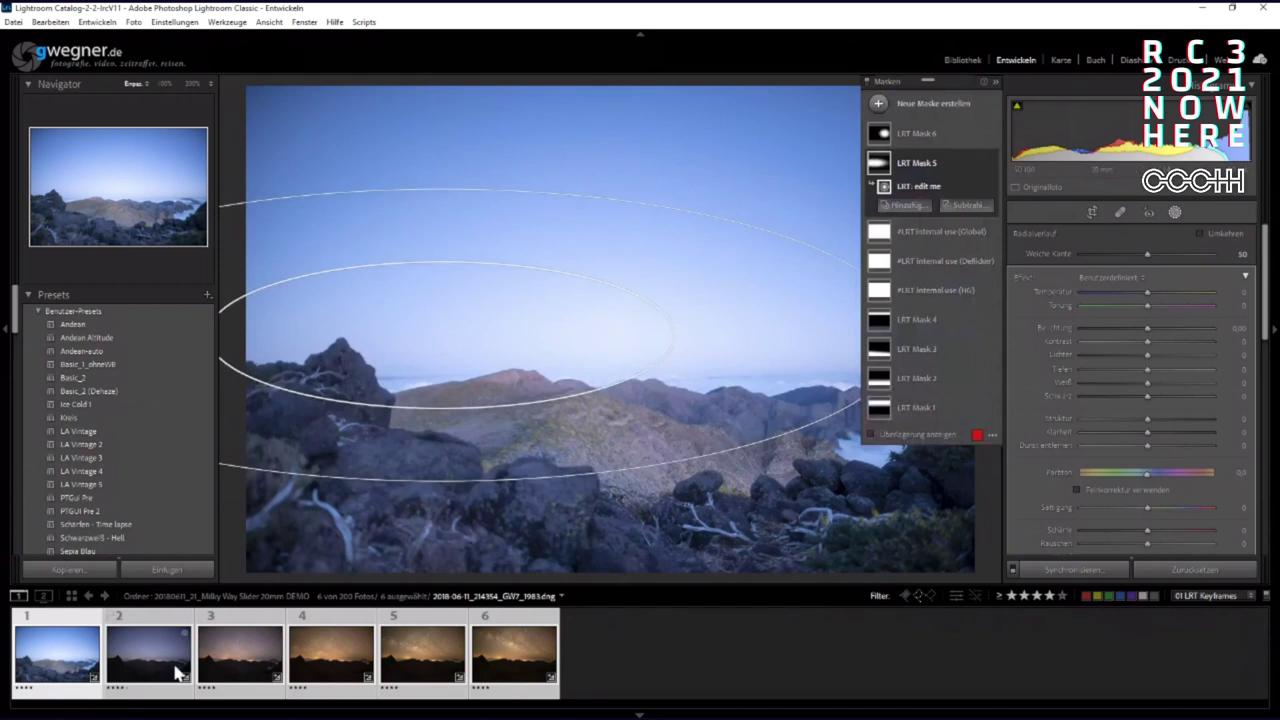
# - Check the fourth keyframe, return to the first, and move LRT Mask 5's ellipse up into the sky with a slight clockwise tilt
pyautogui.click(343, 673)
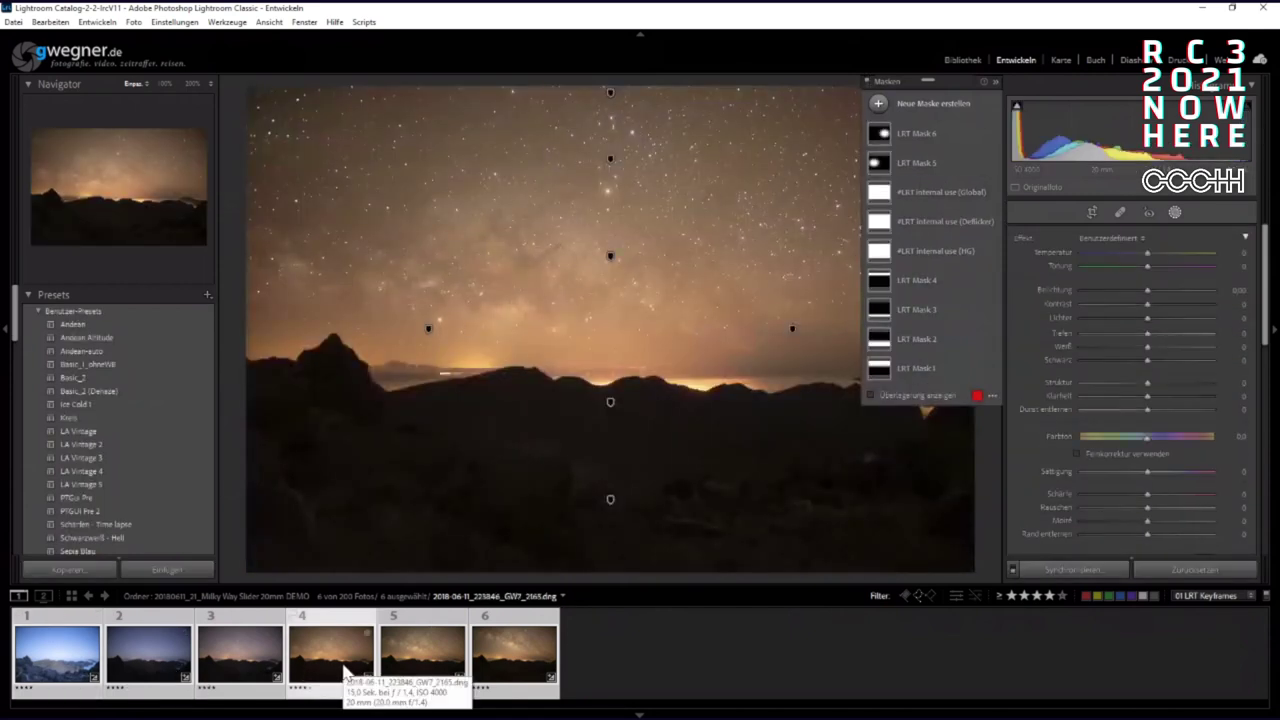
pyautogui.click(42, 672)
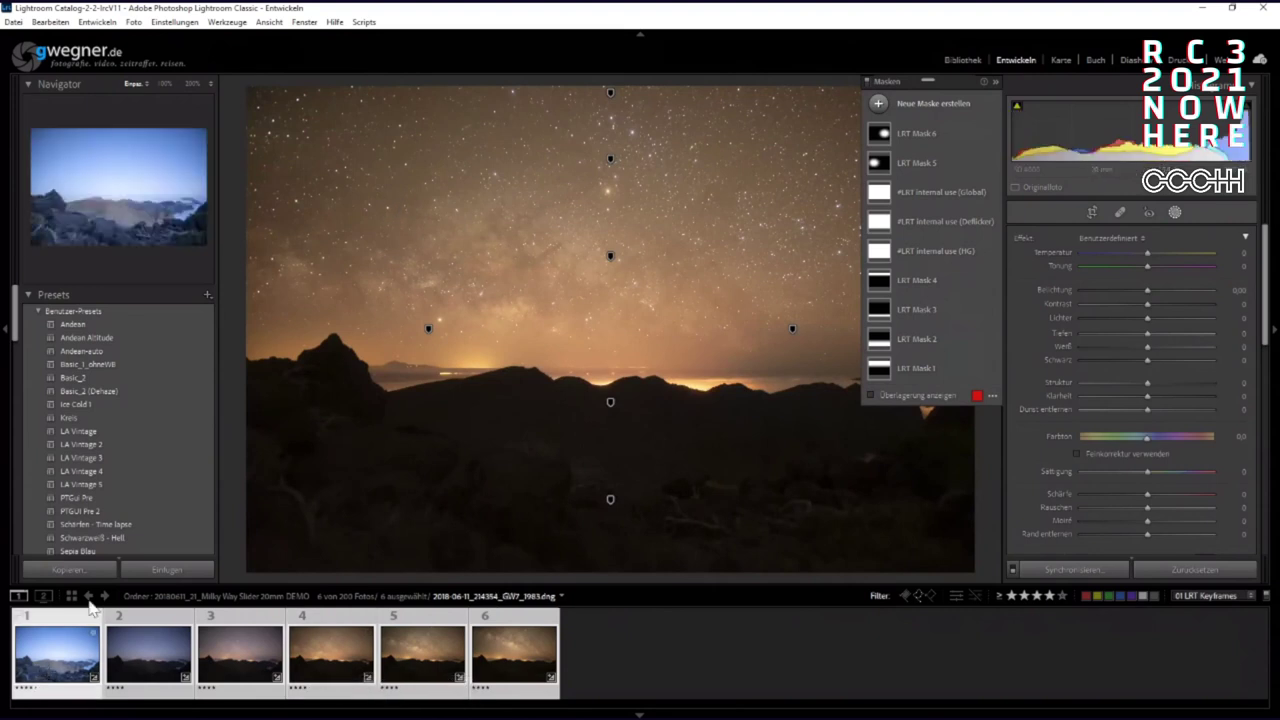
pyautogui.click(441, 335)
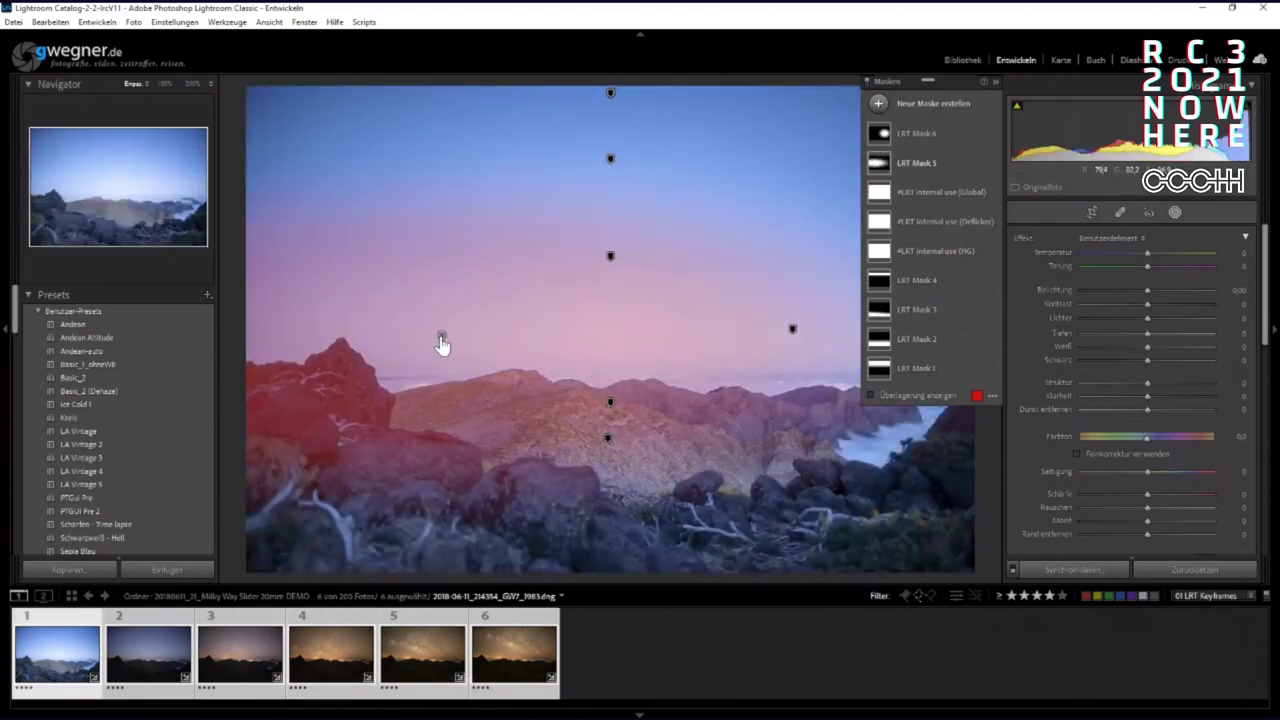
pyautogui.moveTo(441, 334); pyautogui.dragTo(450, 309)
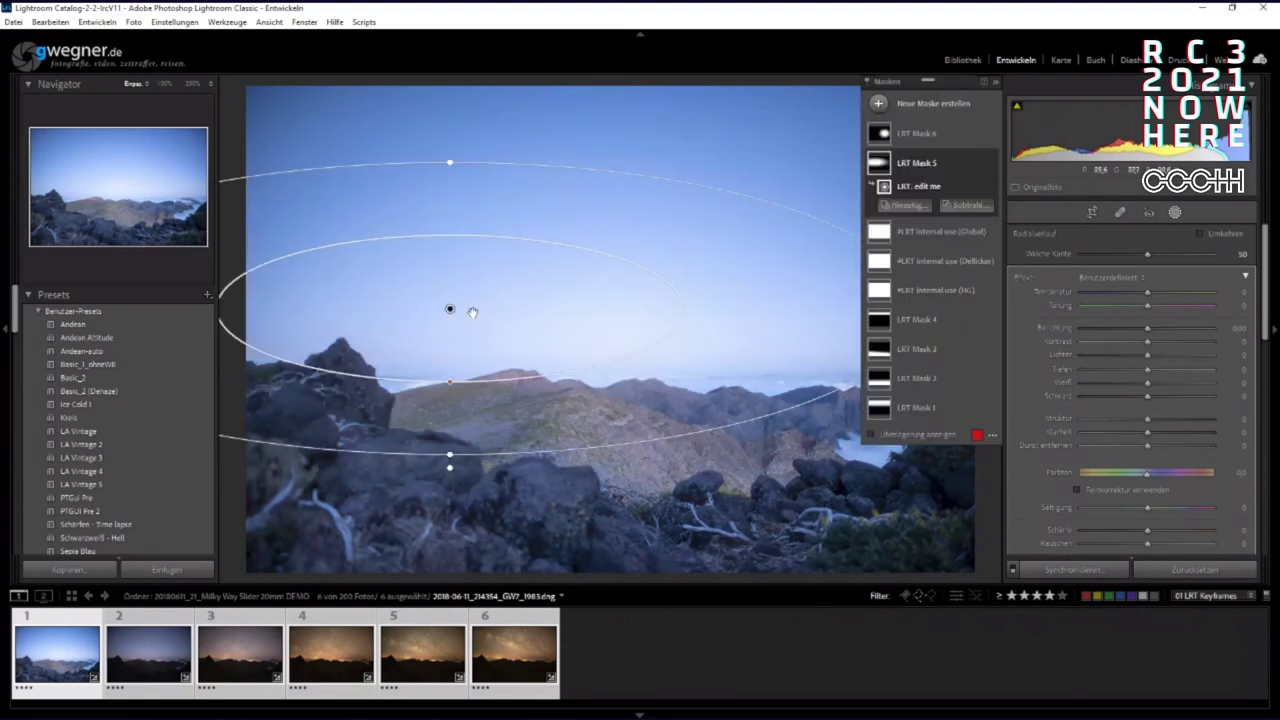
pyautogui.moveTo(450, 470); pyautogui.dragTo(434, 466)
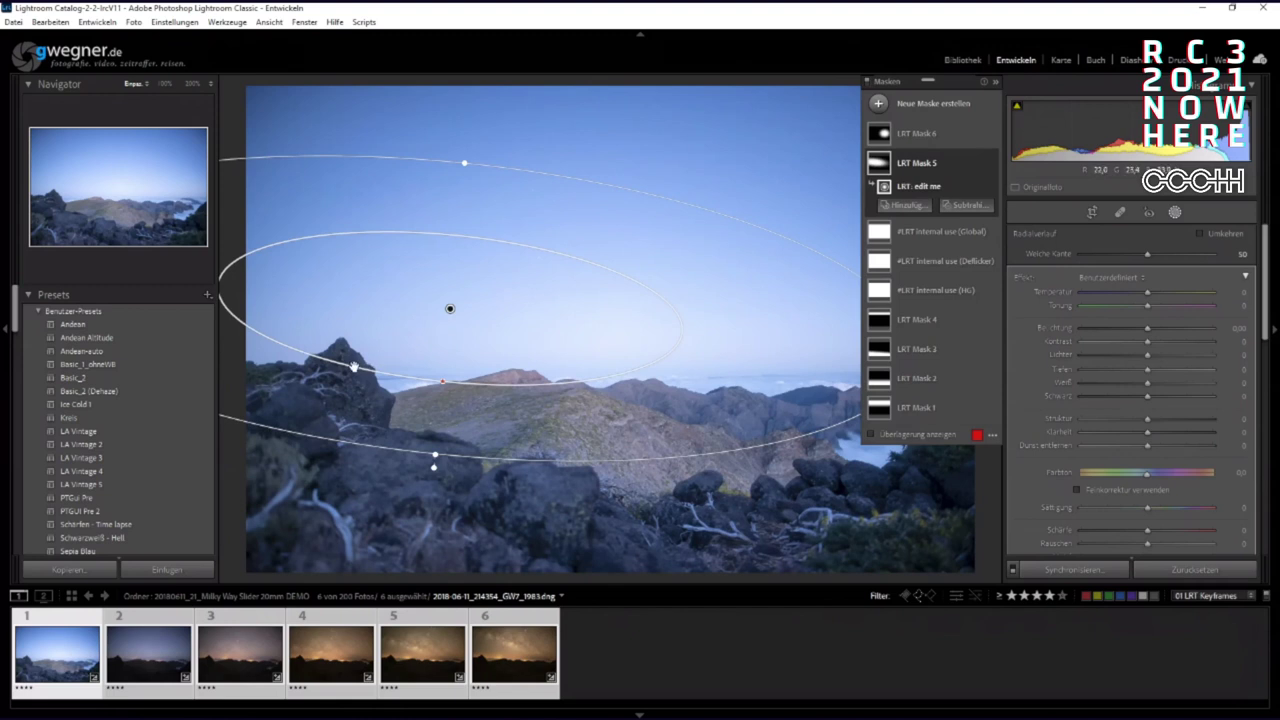
# - Copy the first keyframe's edits to the second using the 01 LRTimelapse Sync Keyframes script
pyautogui.click(62, 629)
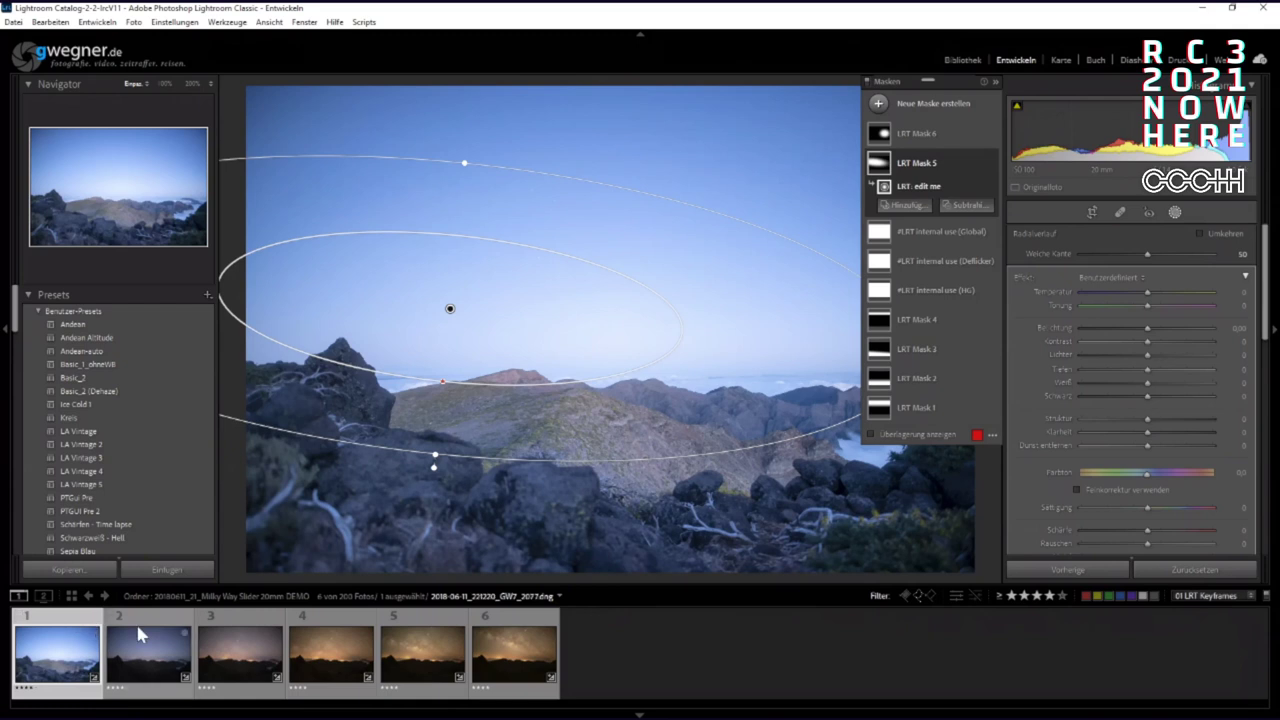
pyautogui.keyDown('ctrl'); pyautogui.click(141, 627); pyautogui.keyUp('ctrl')
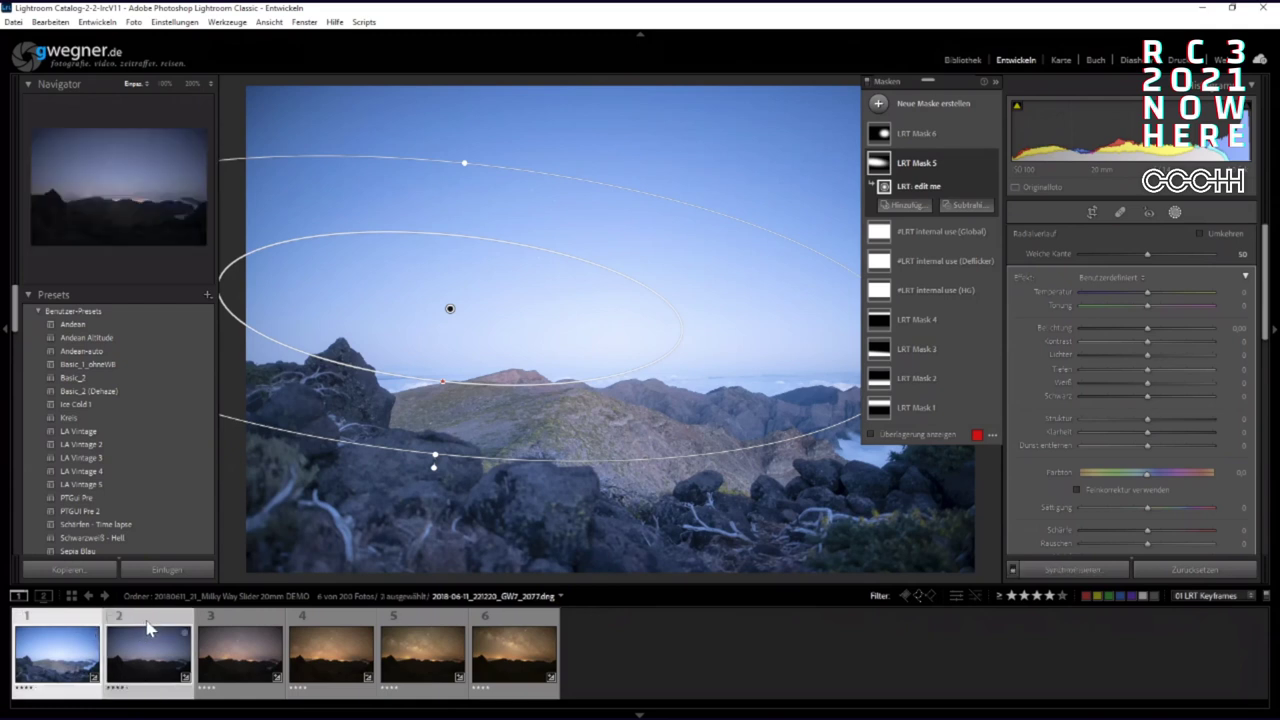
pyautogui.click(363, 22)
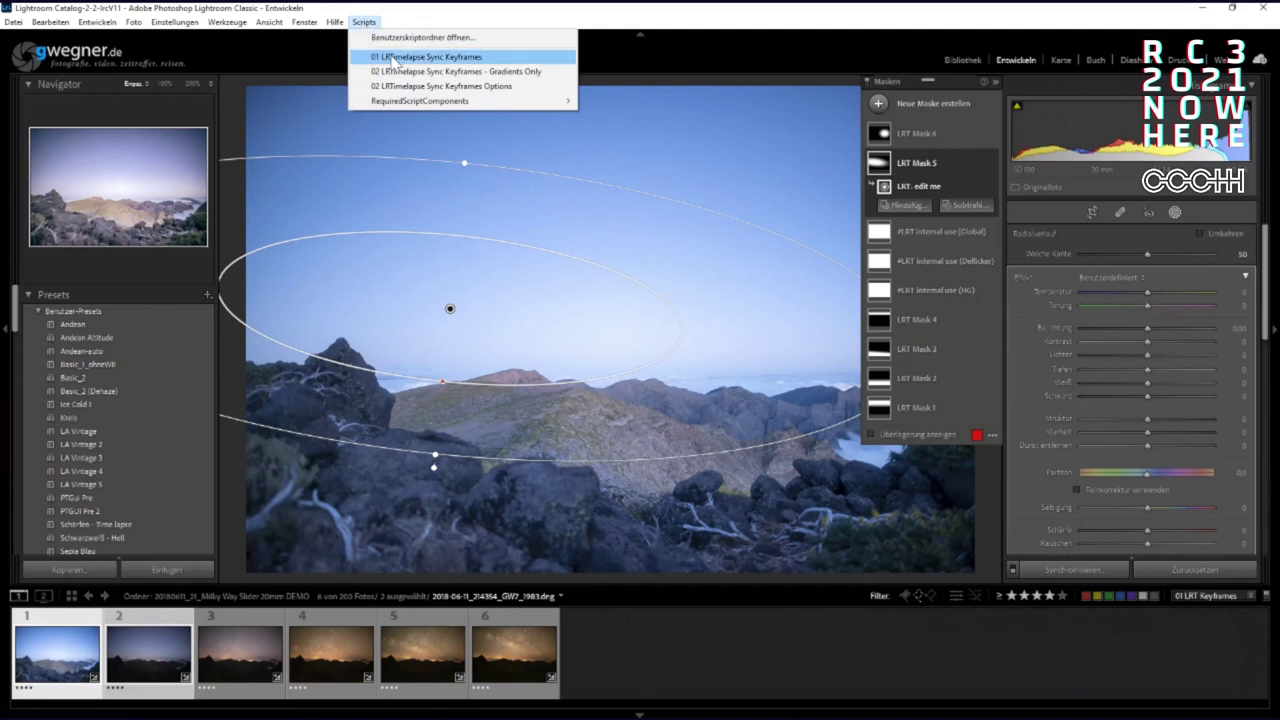
pyautogui.click(392, 58)
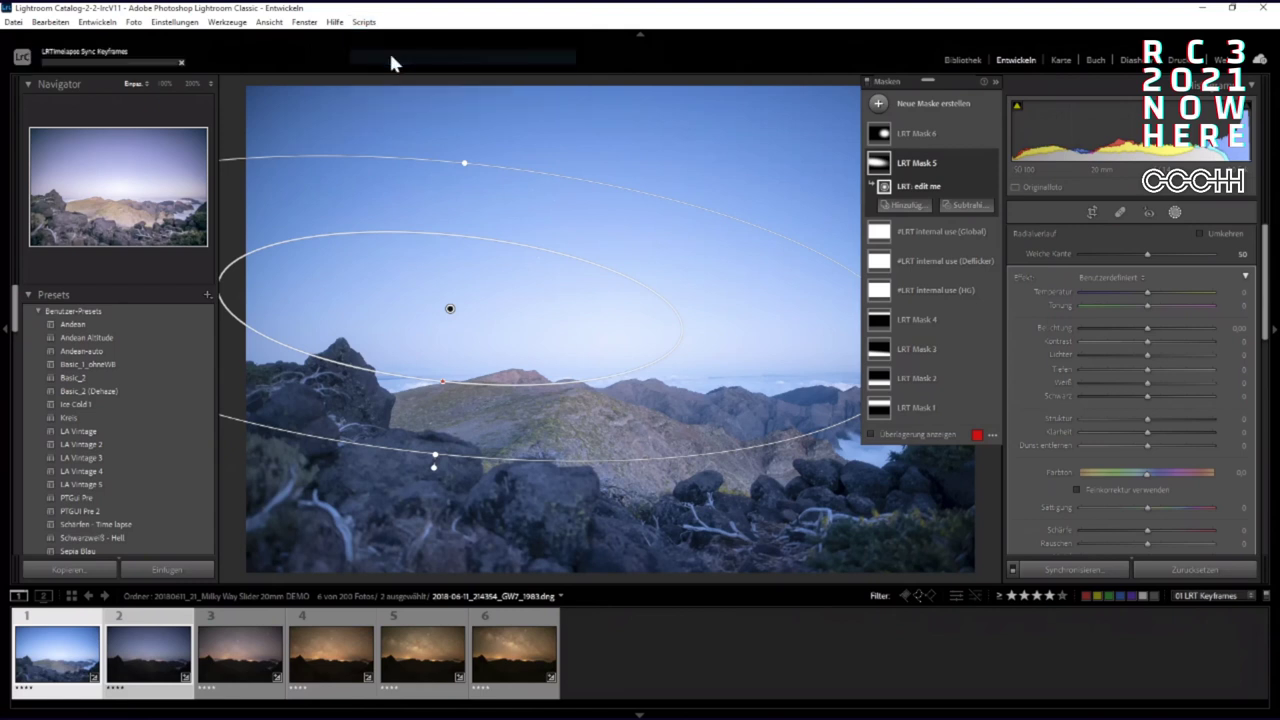
# - Set the second keyframe's temperature to 6200, tint to -8 and exposure to +0.59 in the basic adjustments
pyautogui.click(150, 625)
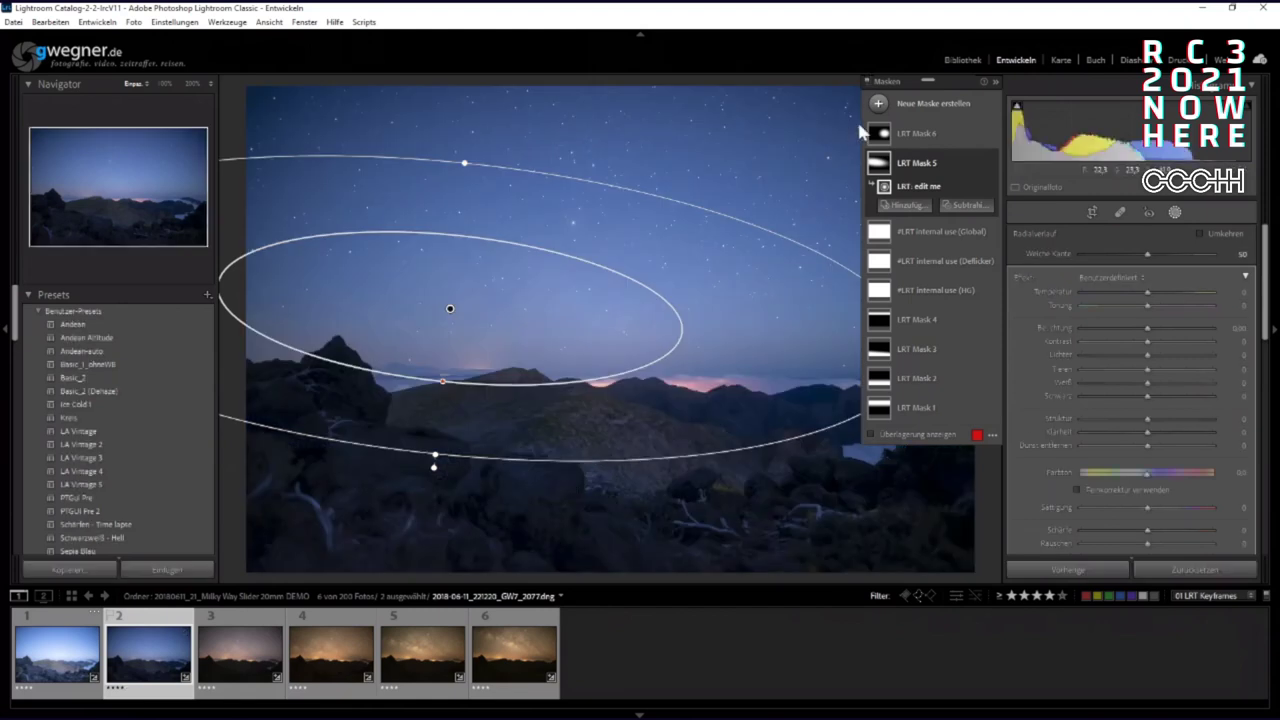
pyautogui.click(1174, 214)
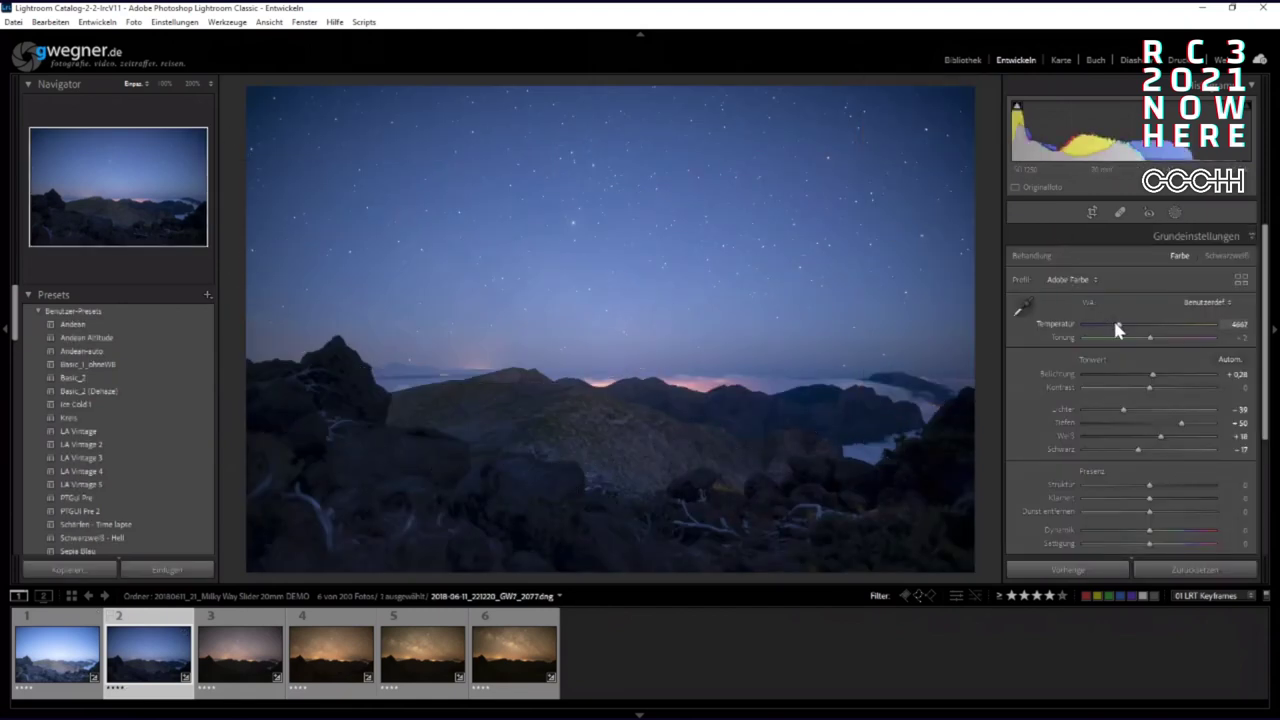
pyautogui.moveTo(1123, 324); pyautogui.dragTo(1145, 341)
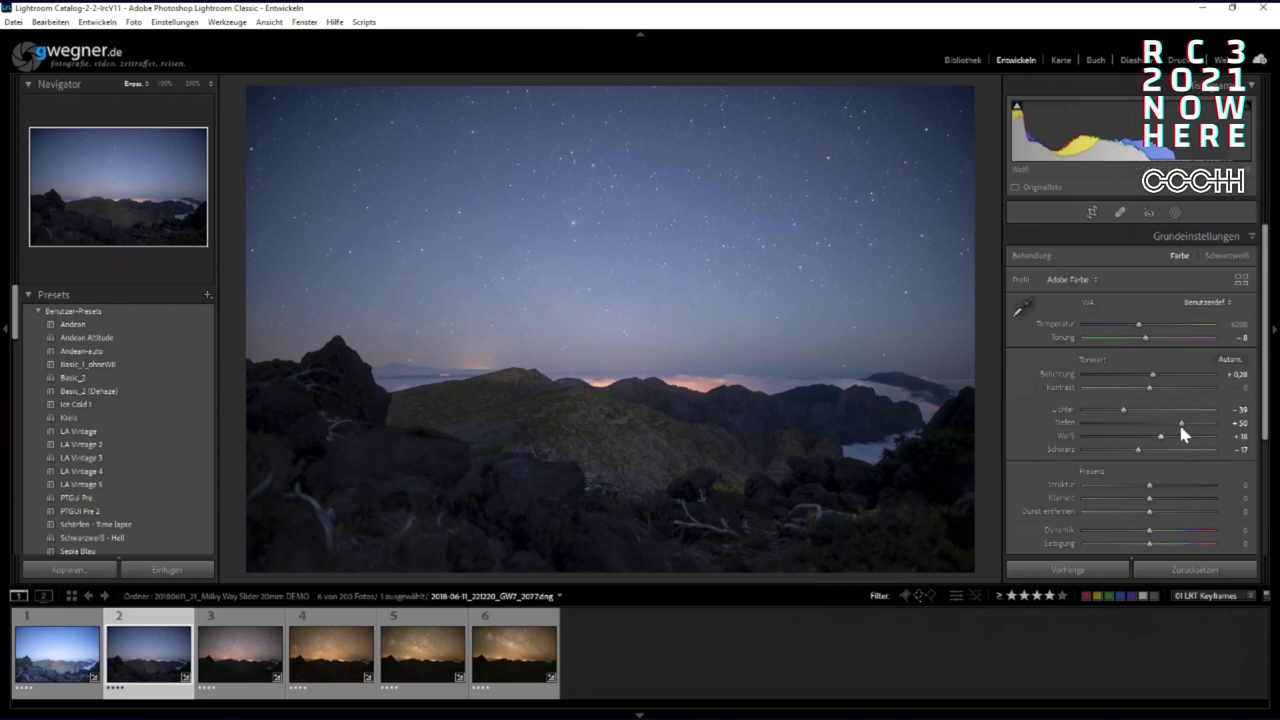
pyautogui.moveTo(1153, 375); pyautogui.dragTo(1155, 376)
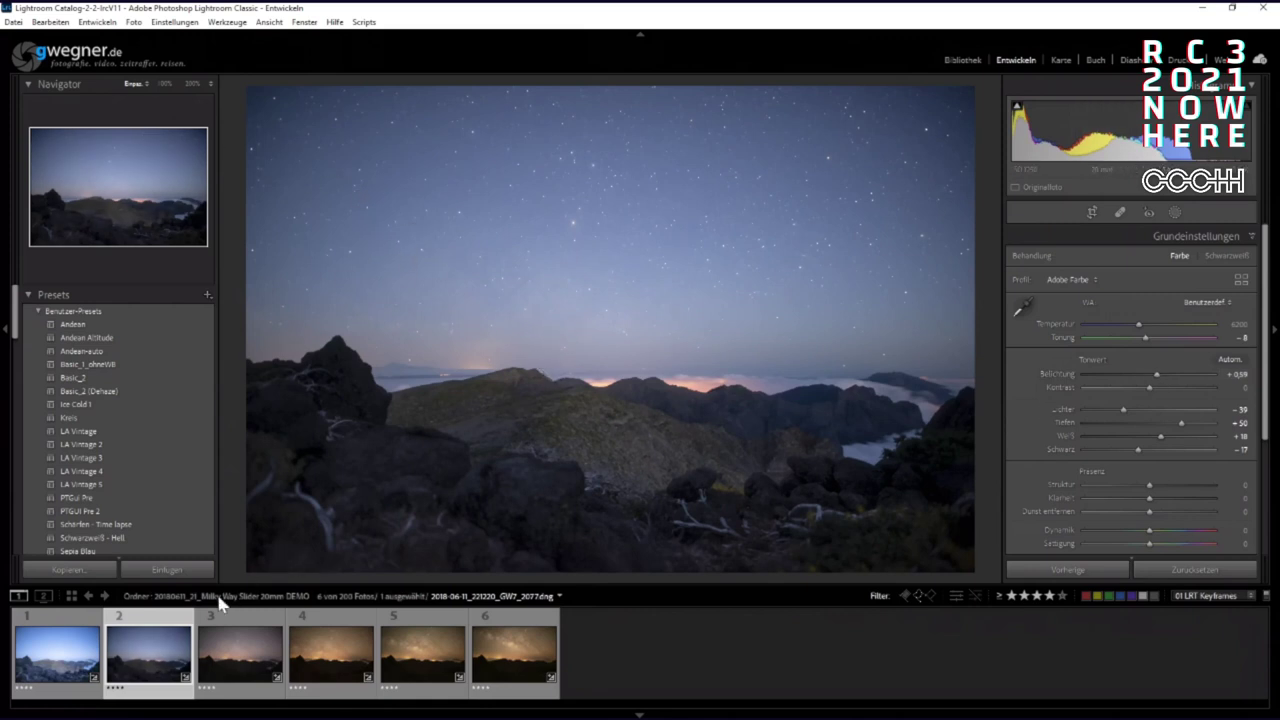
# - Copy the second keyframe's edits to the third using the 01 LRTimelapse Sync Keyframes script
pyautogui.keyDown('ctrl'); pyautogui.click(240, 650); pyautogui.keyUp('ctrl')
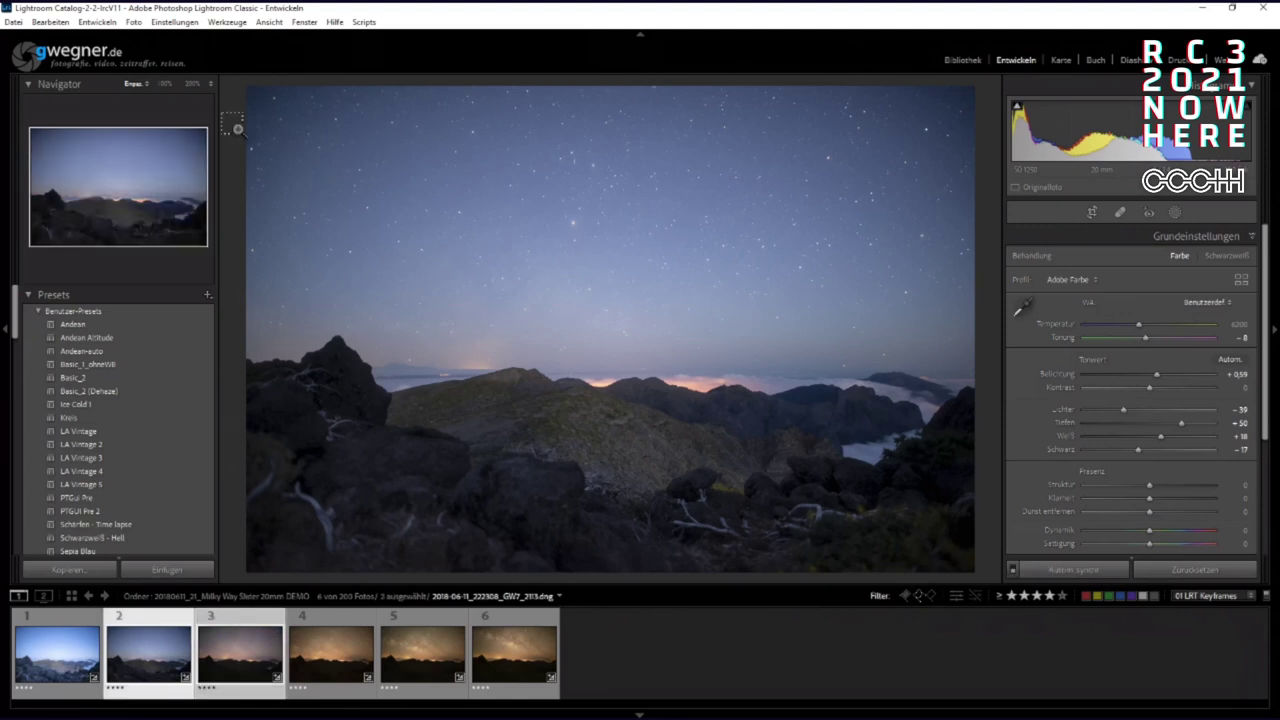
pyautogui.click(363, 21)
pyautogui.click(386, 58)
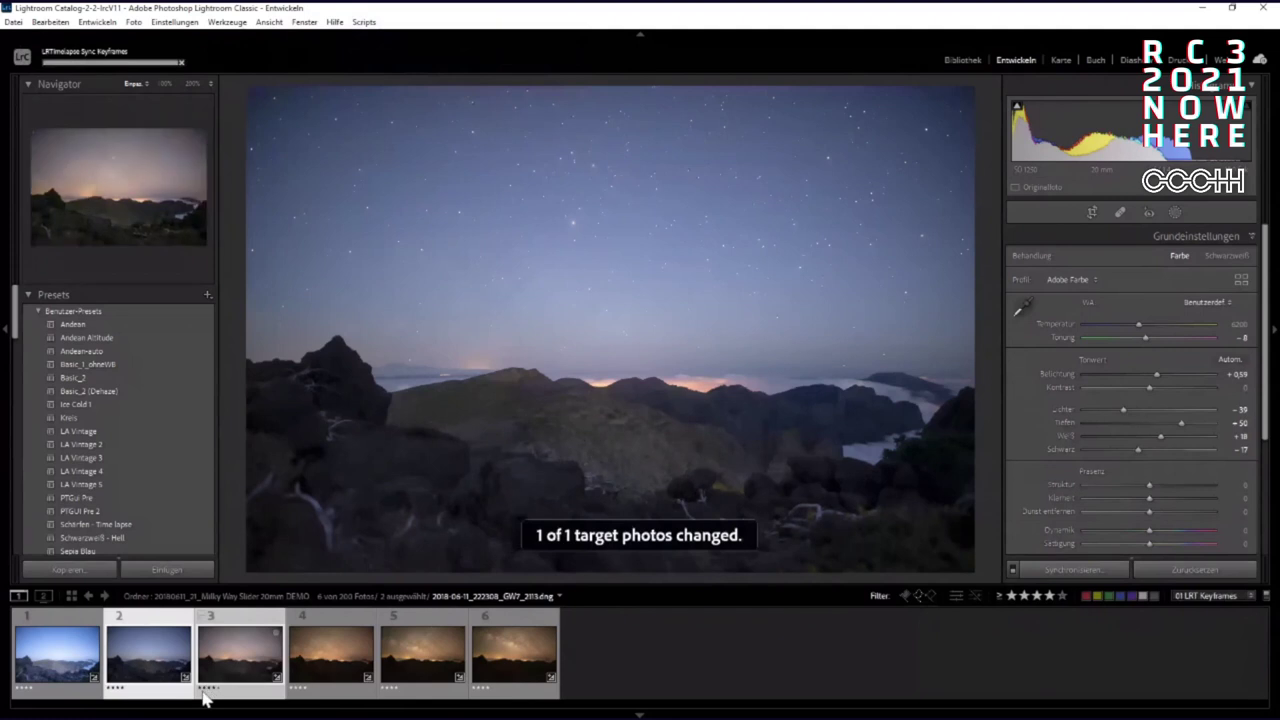
# - On the third keyframe, shift LRT Mask 5's ellipse slightly to the right over the Milky Way
pyautogui.click(240, 655)
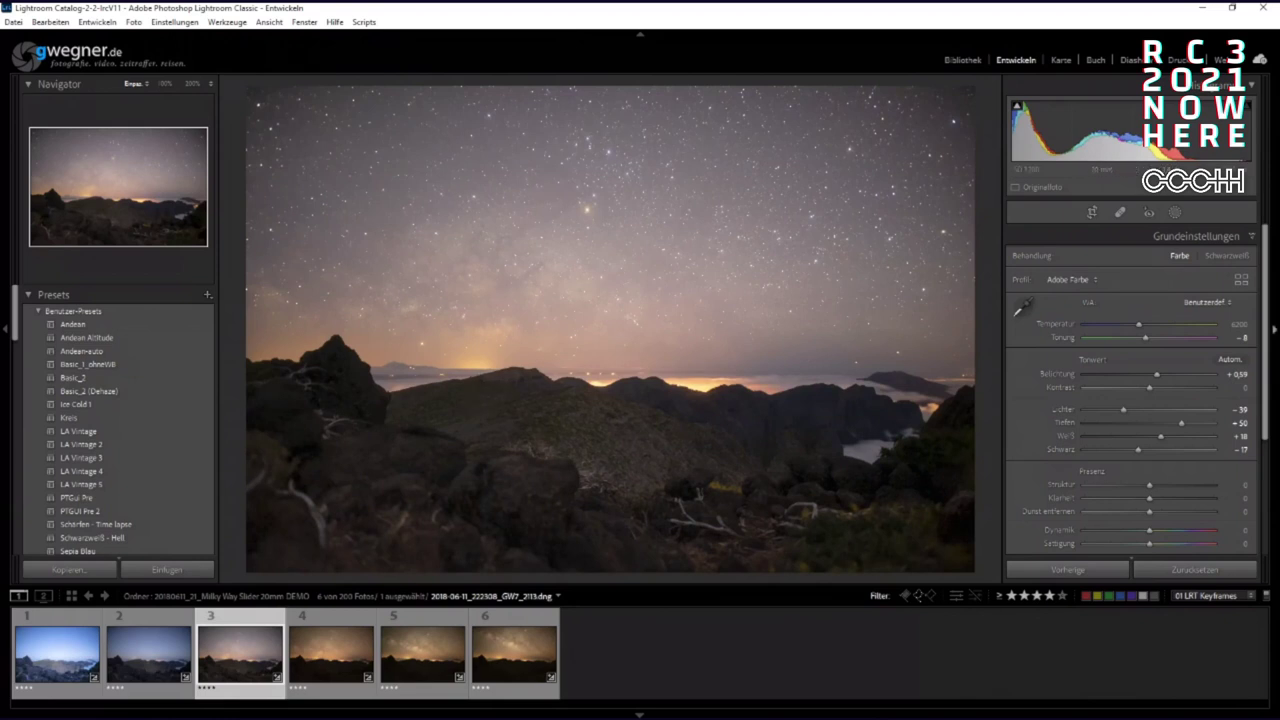
pyautogui.click(1174, 211)
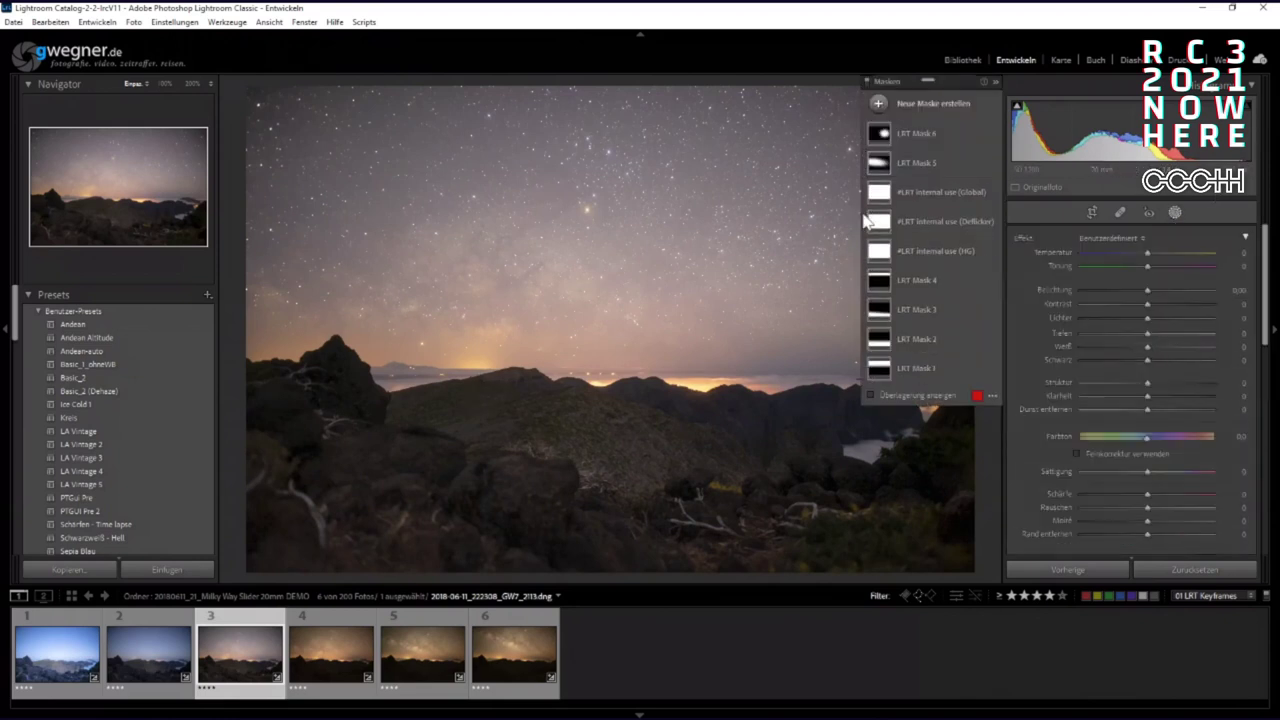
pyautogui.click(909, 162)
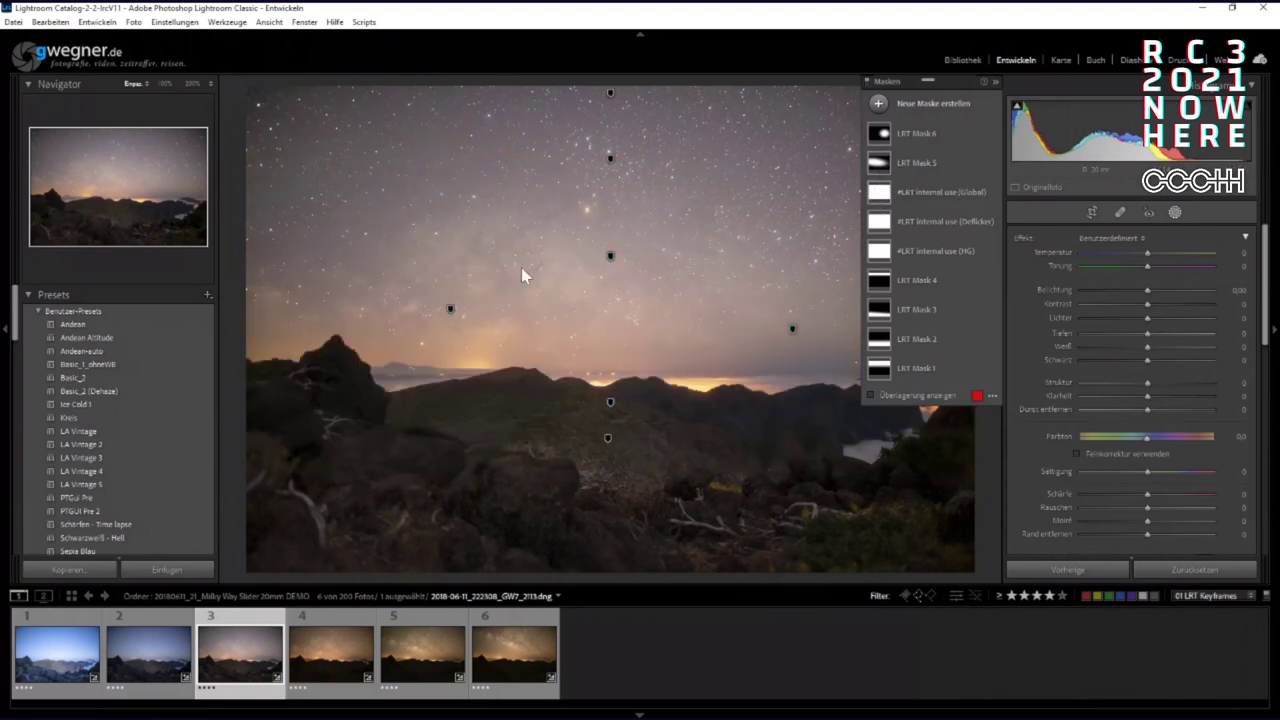
pyautogui.click(452, 314)
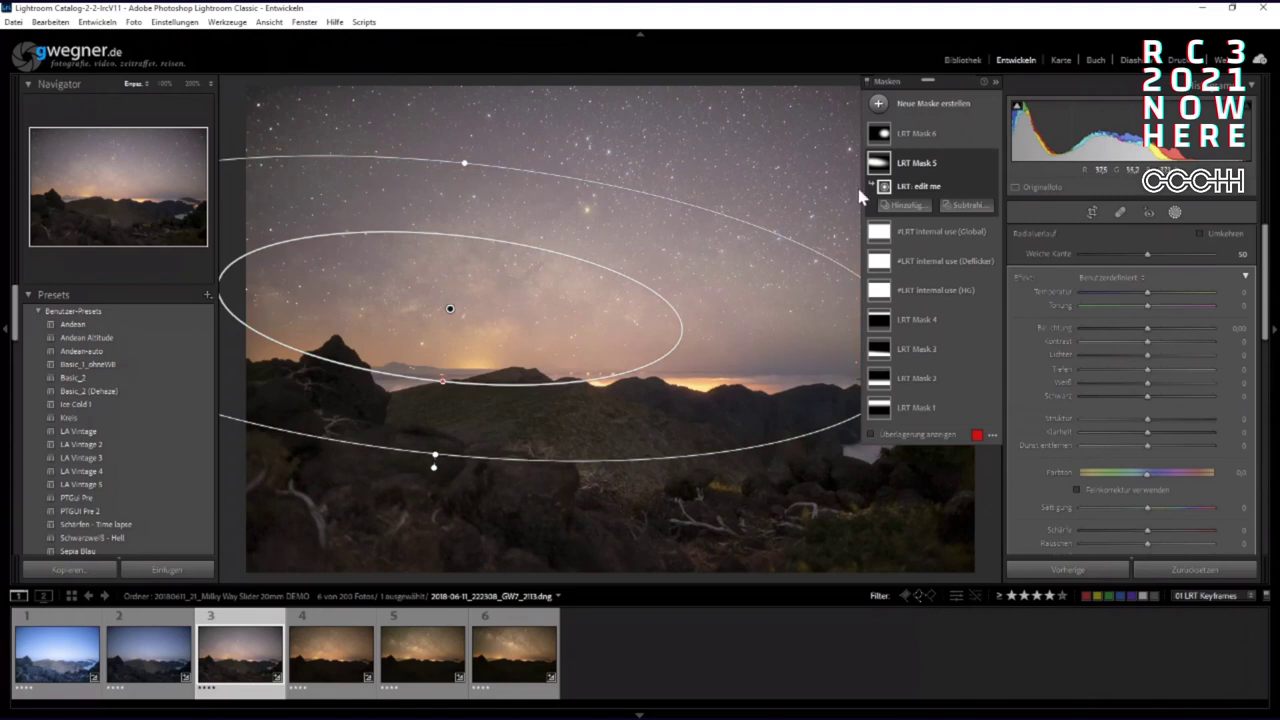
pyautogui.moveTo(450, 310); pyautogui.dragTo(473, 310)
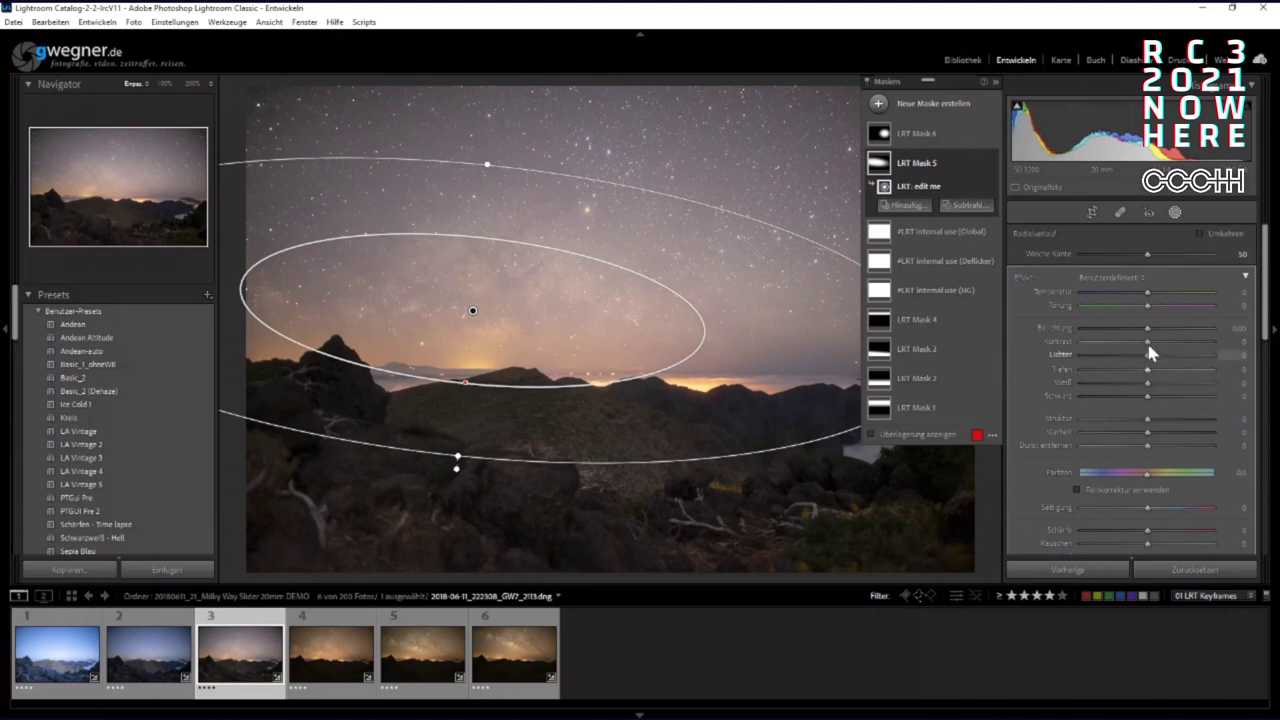
# - Set LRT Mask 5's contrast to 28 and dehaze to 14 on the third keyframe, then close masking
pyautogui.moveTo(1148, 342)
pyautogui.mouseDown()
pyautogui.moveTo(1252, 343)
pyautogui.moveTo(1165, 343)
pyautogui.mouseUp()
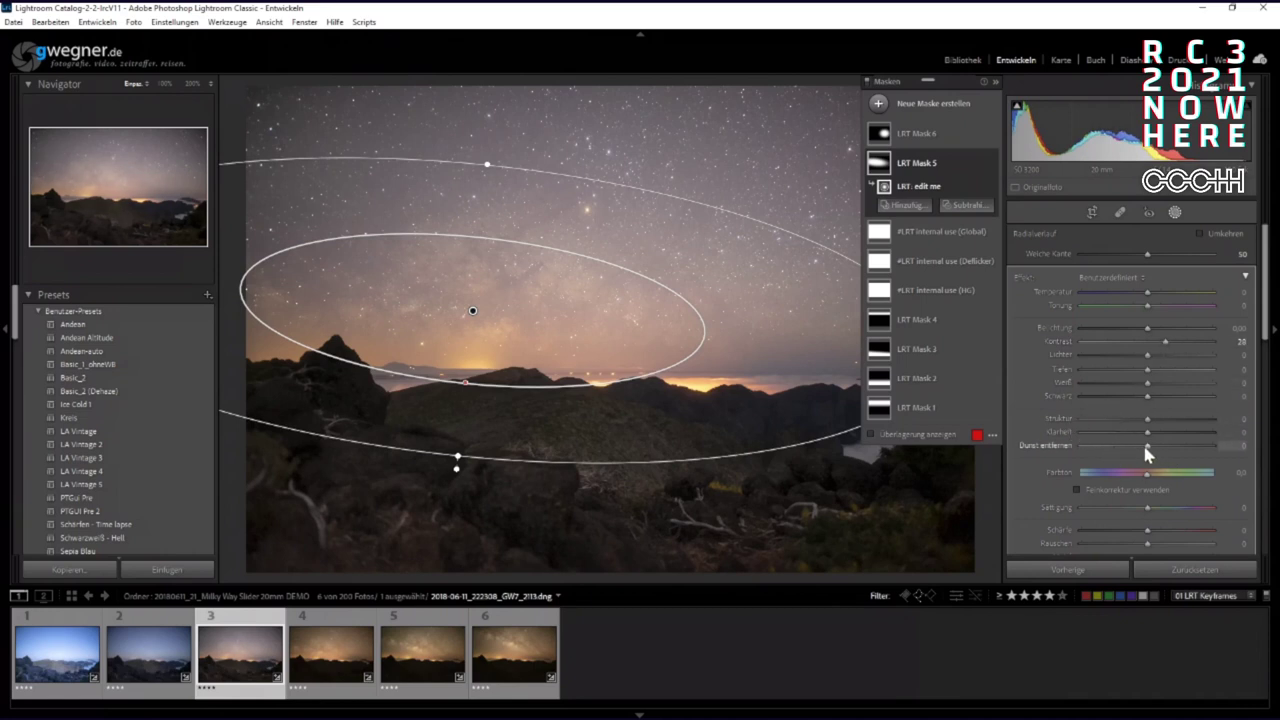
pyautogui.moveTo(1149, 447); pyautogui.dragTo(1157, 451)
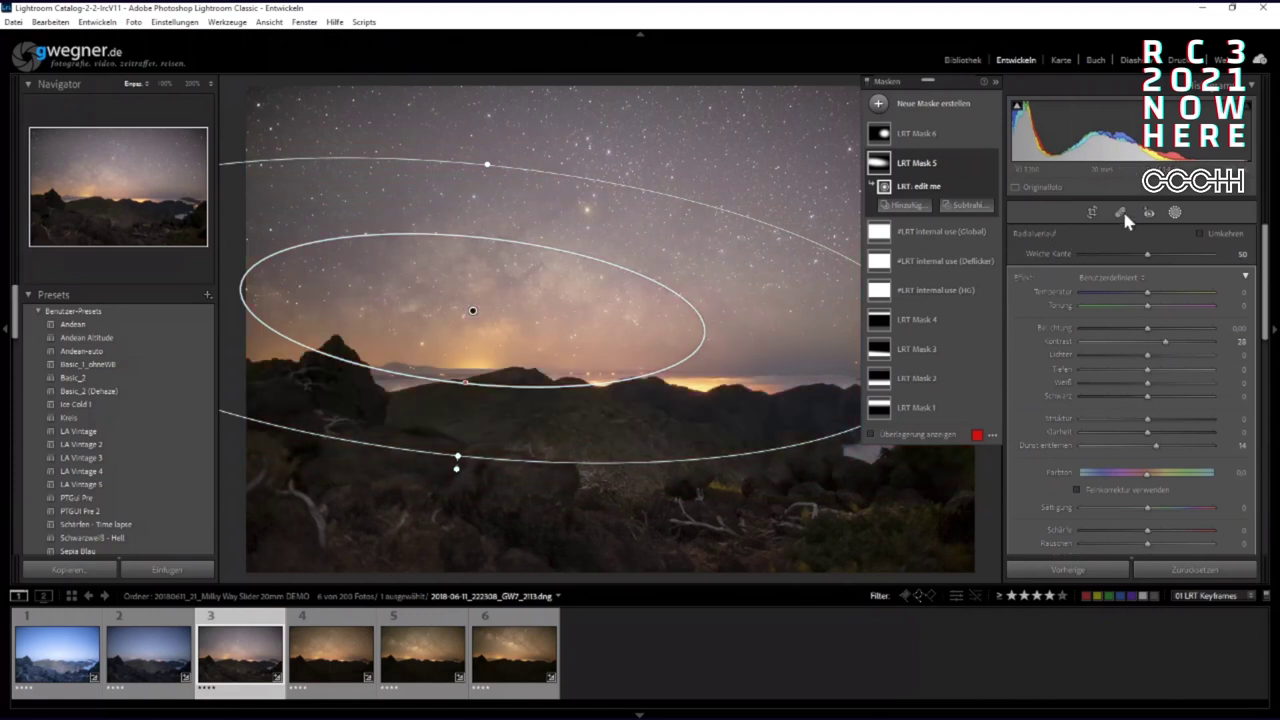
pyautogui.click(1176, 213)
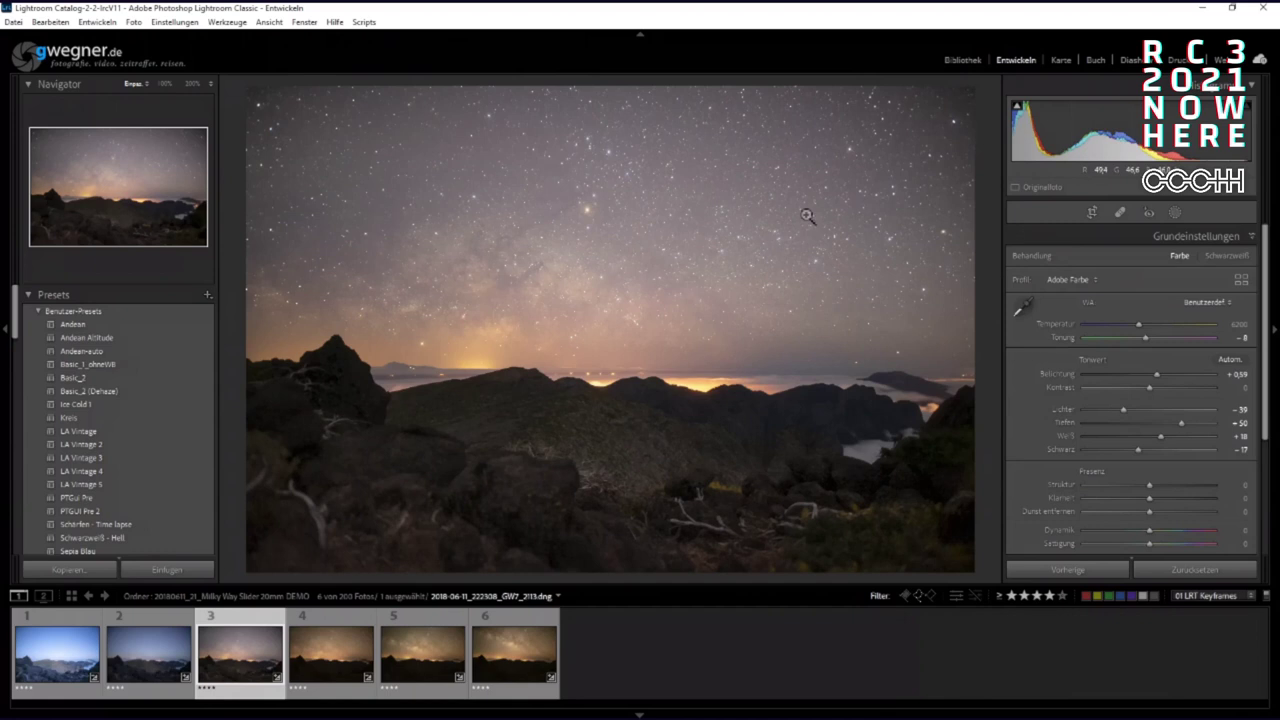
# - Neutralize the third keyframe's white balance from the sky and set exposure +0.74, highlights -58, whites +32 and blacks -25
pyautogui.click(1017, 304)
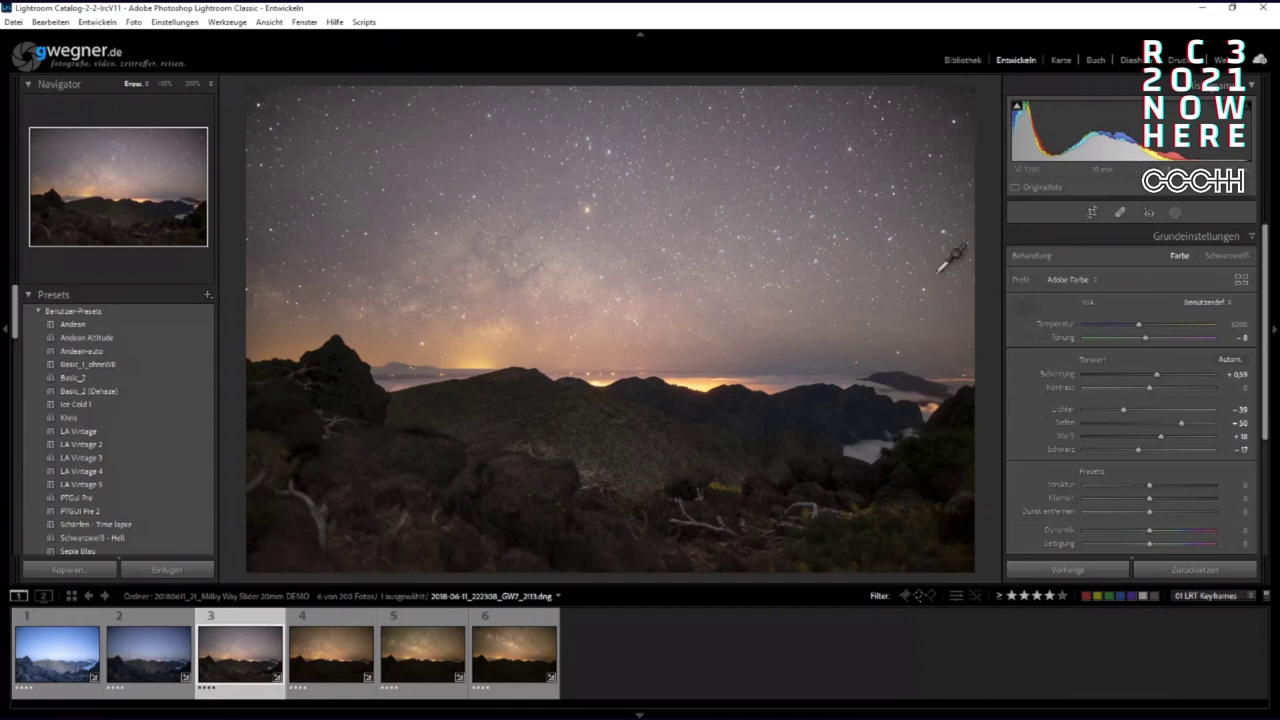
pyautogui.click(758, 191)
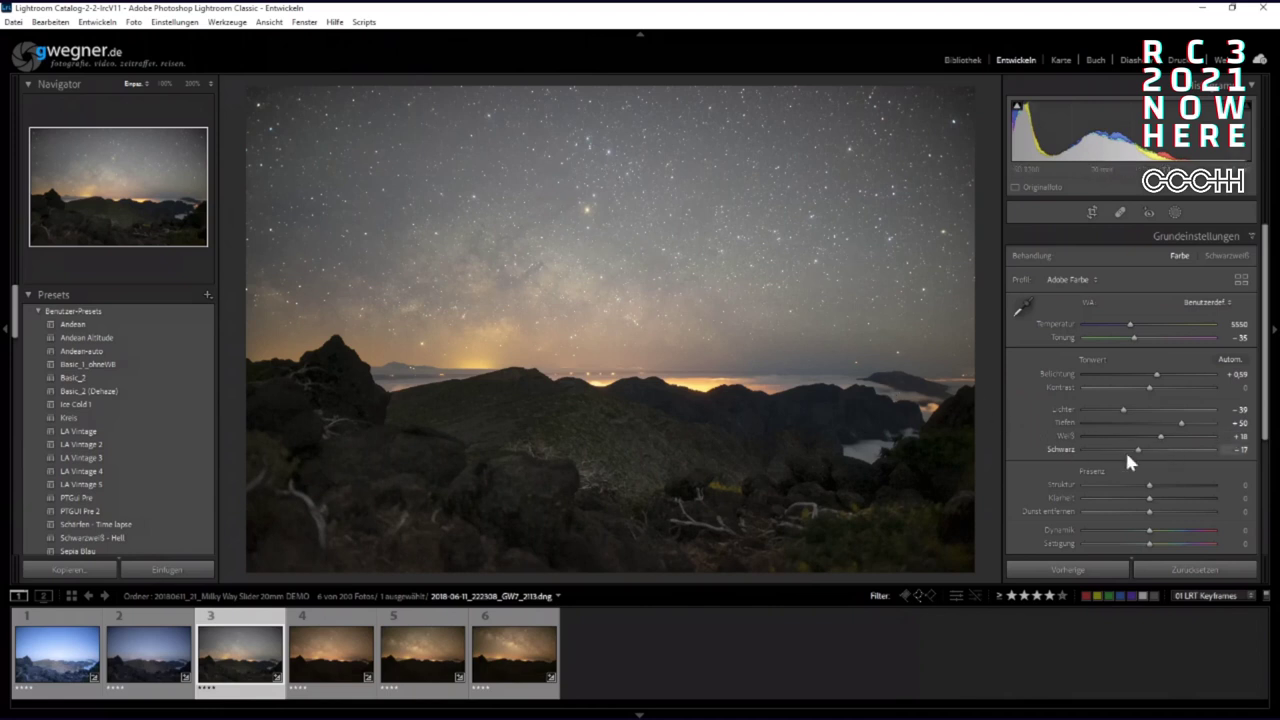
pyautogui.moveTo(1160, 435); pyautogui.dragTo(1166, 436)
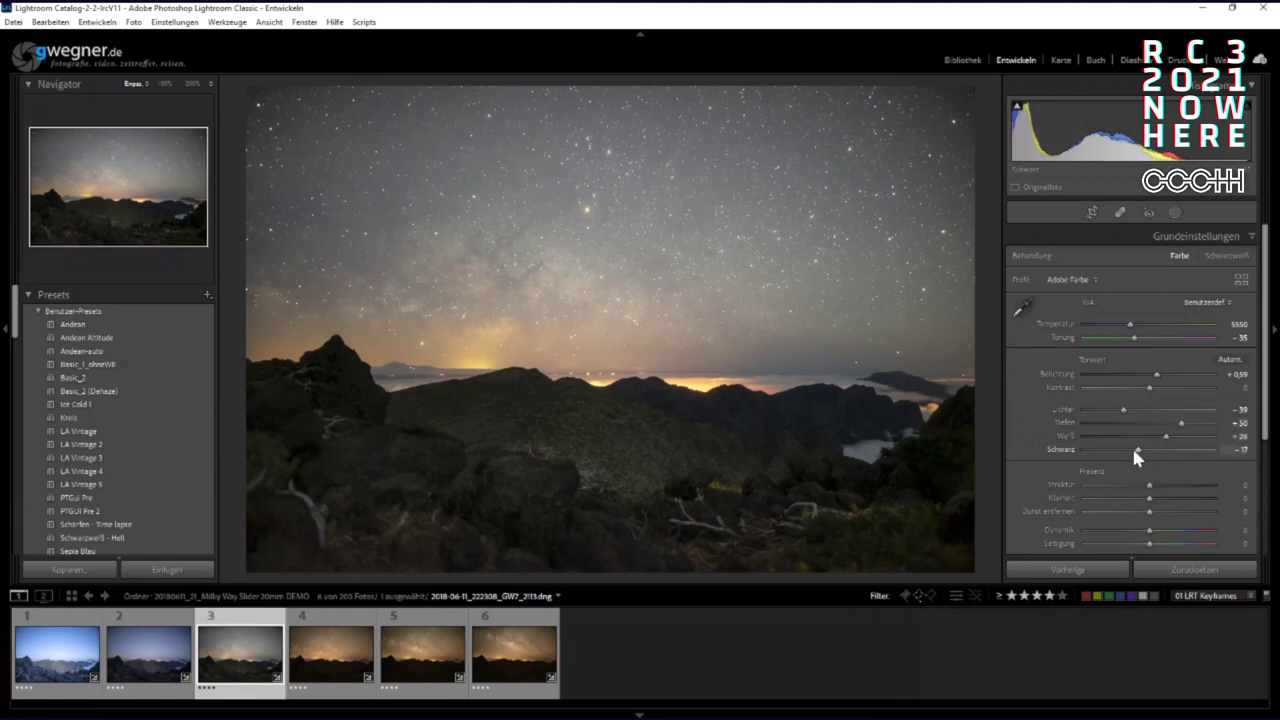
pyautogui.moveTo(1153, 374); pyautogui.dragTo(1131, 448)
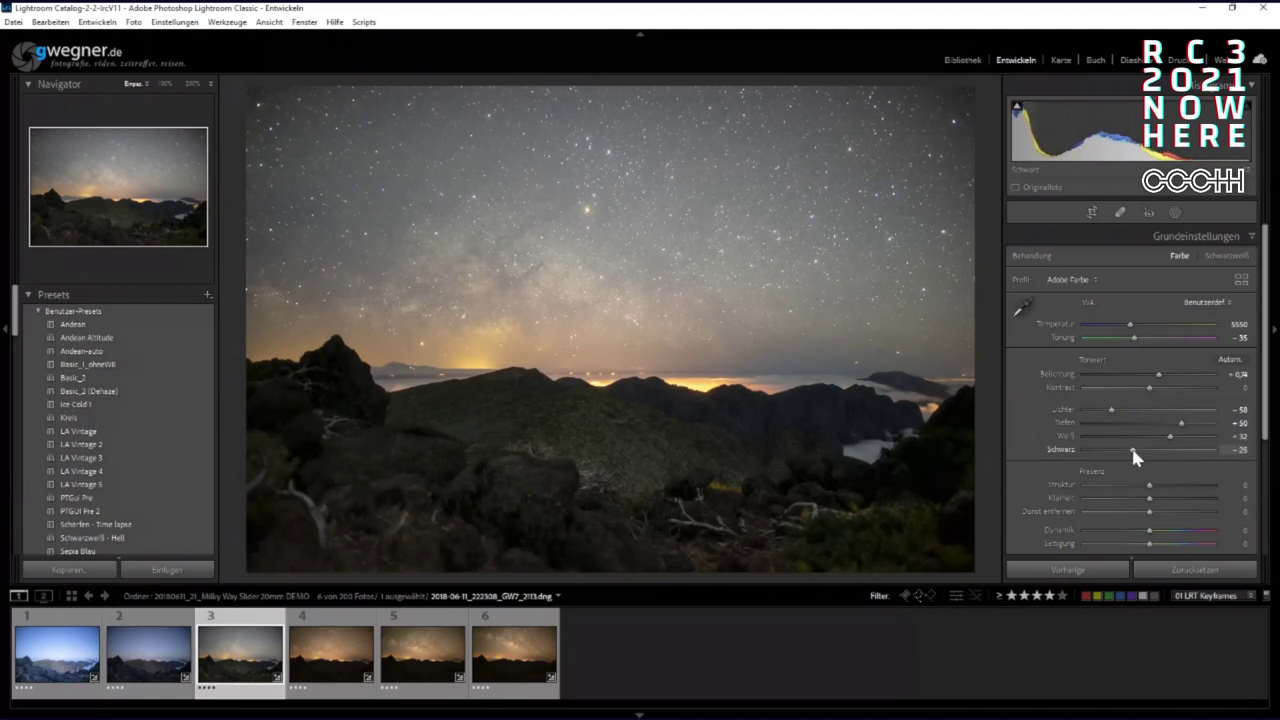
# - Copy the third keyframe's edits to the fourth using the 01 LRTimelapse Sync Keyframes script
pyautogui.keyDown('ctrl'); pyautogui.click(334, 660); pyautogui.keyUp('ctrl')
pyautogui.click(363, 22)
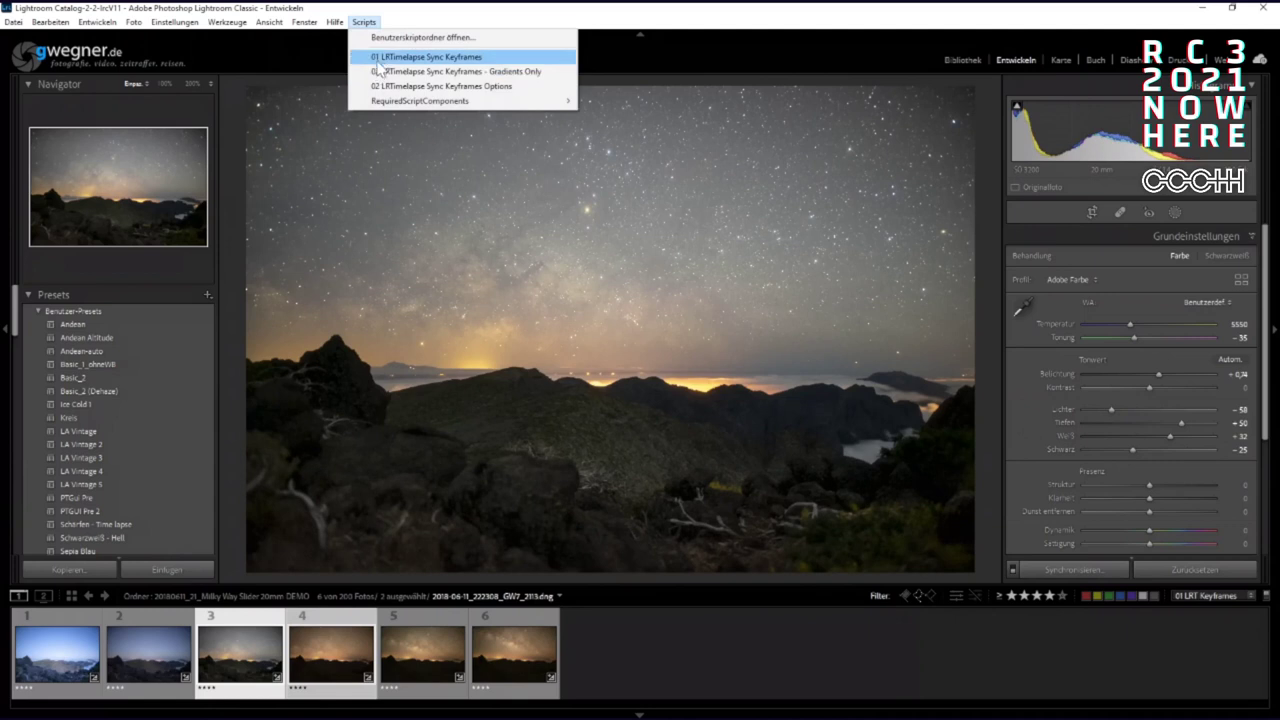
pyautogui.click(380, 57)
# - Set the fourth keyframe's white balance to temperature 3500 and tint +1 by sampling a neutral point in the sky
pyautogui.click(330, 625)
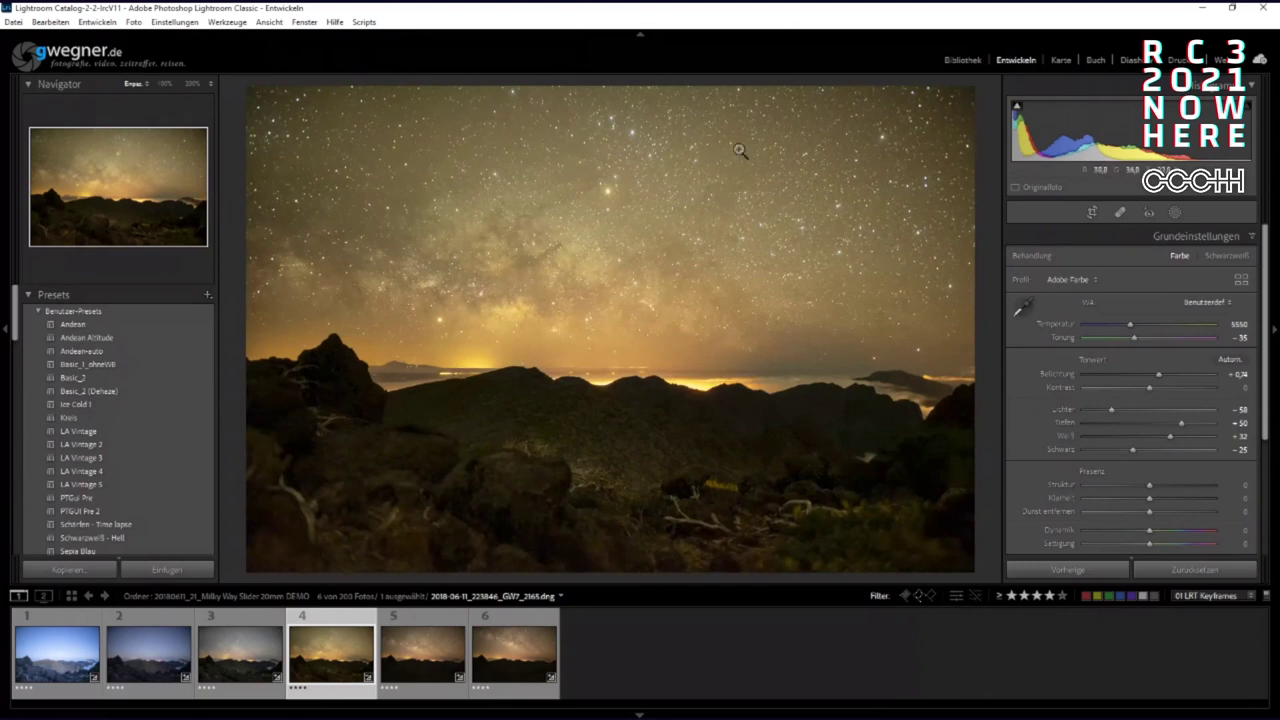
pyautogui.click(1019, 310)
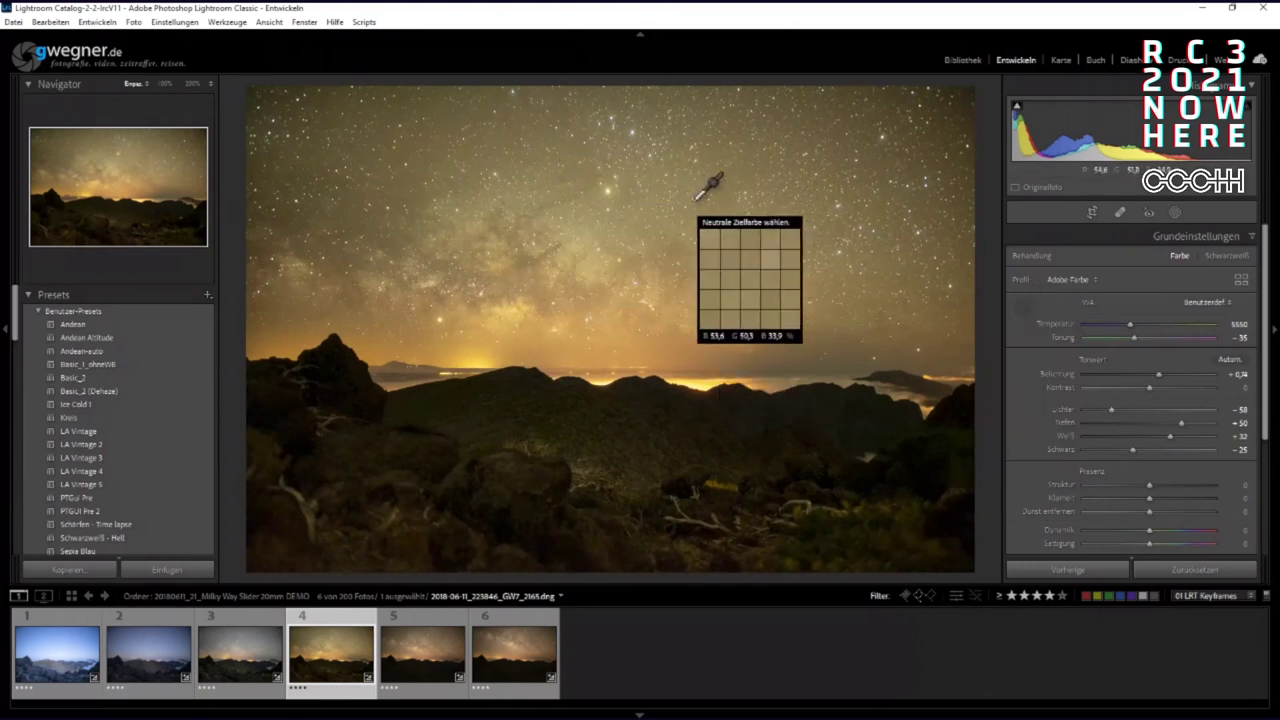
pyautogui.click(728, 194)
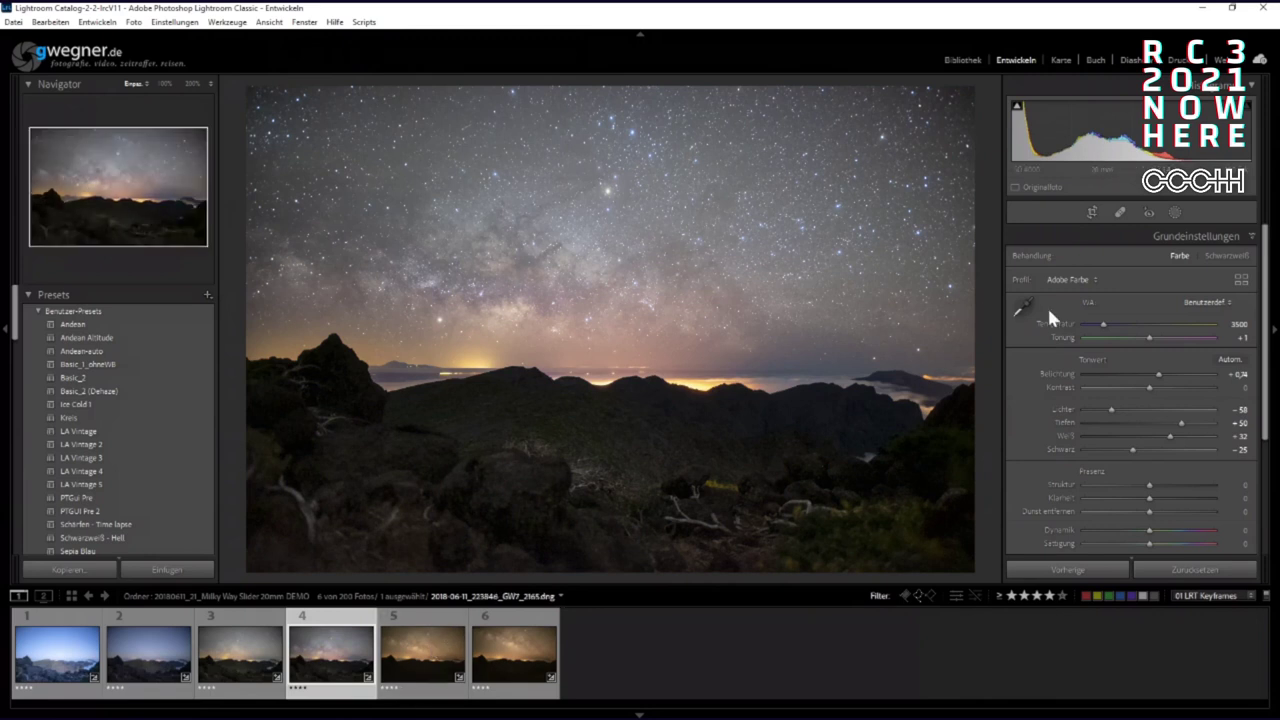
# - On the fourth keyframe, raise LRT Mask 3's exposure to 0.95 and extend its linear gradient upward past the horizon
pyautogui.click(1176, 214)
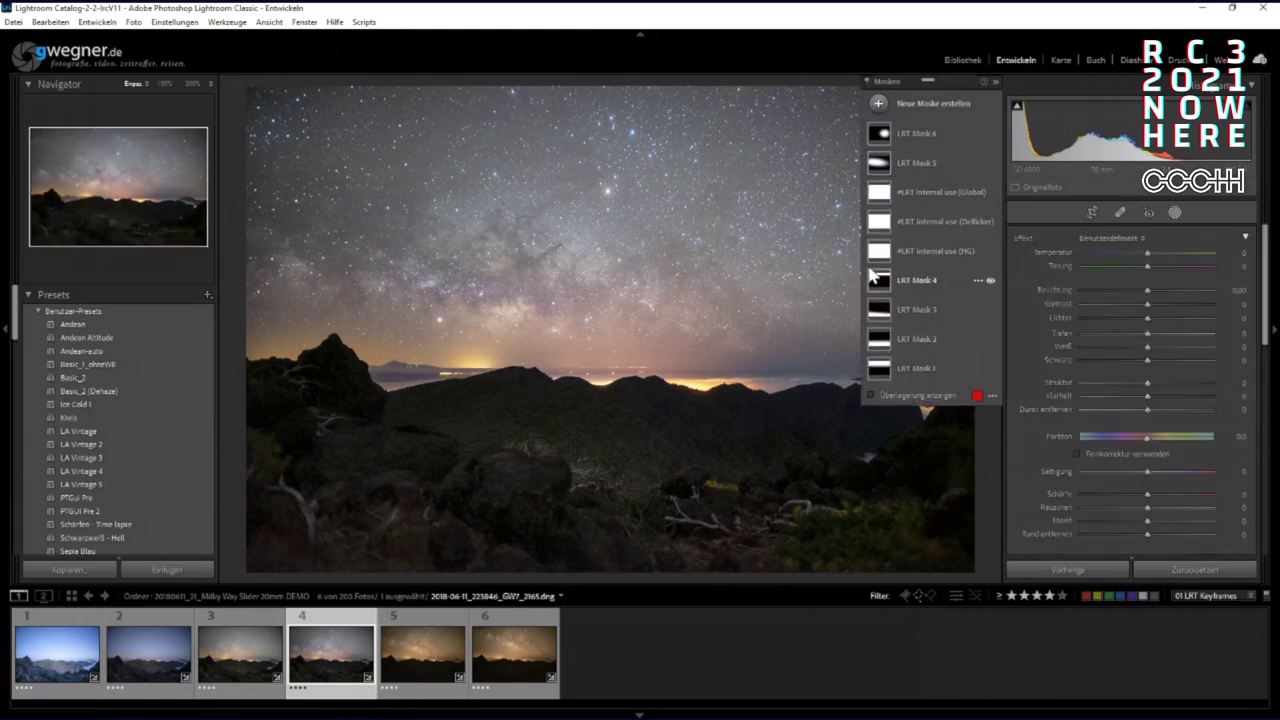
pyautogui.click(897, 310)
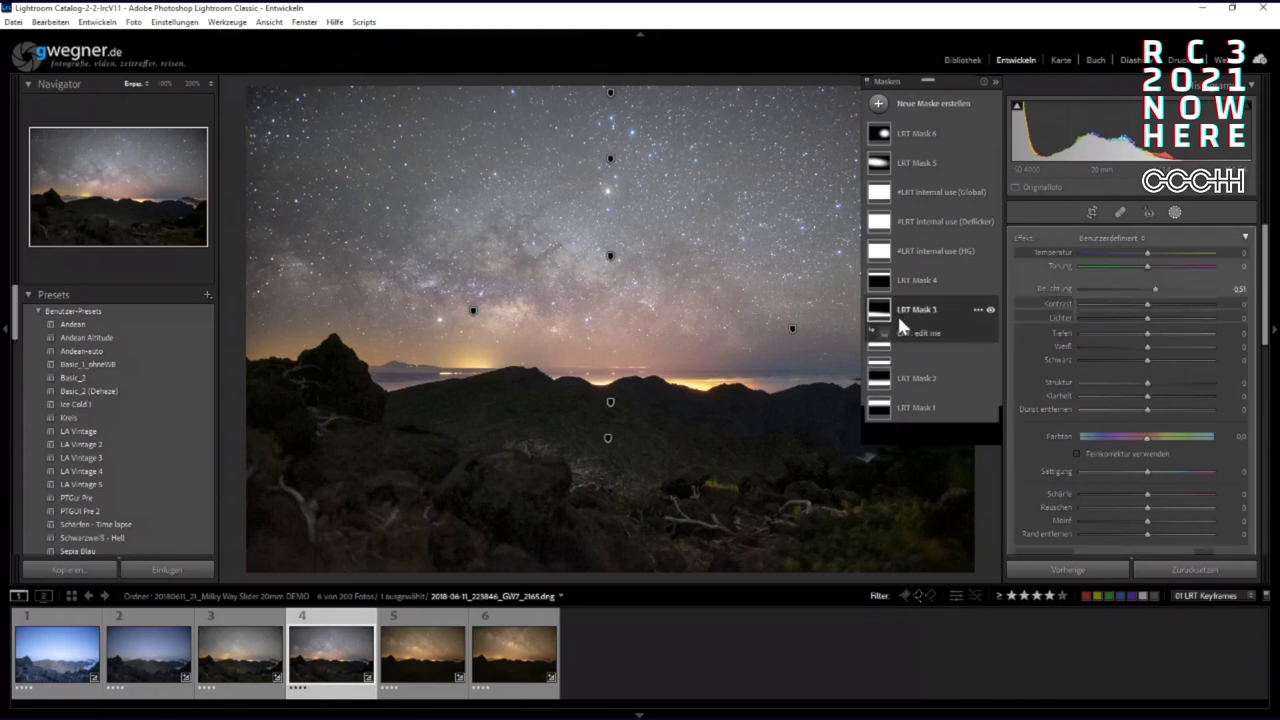
pyautogui.moveTo(1153, 306); pyautogui.dragTo(1163, 307)
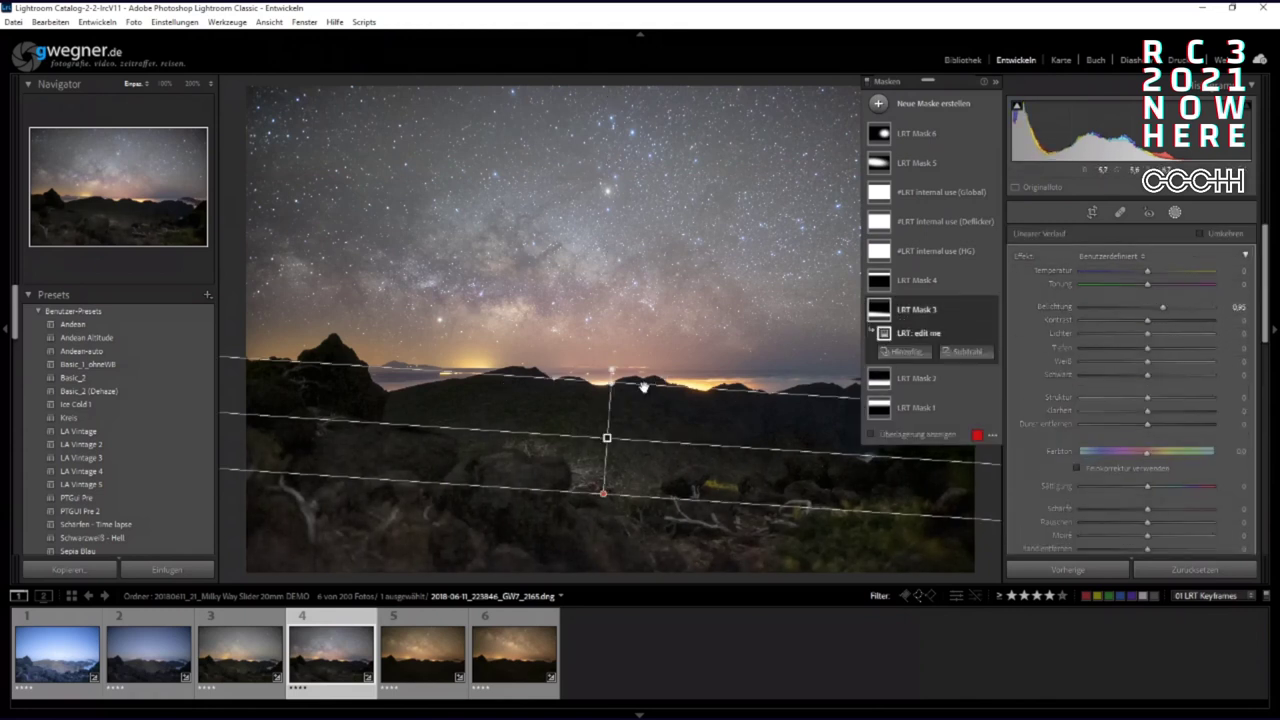
pyautogui.moveTo(607, 383); pyautogui.dragTo(613, 346)
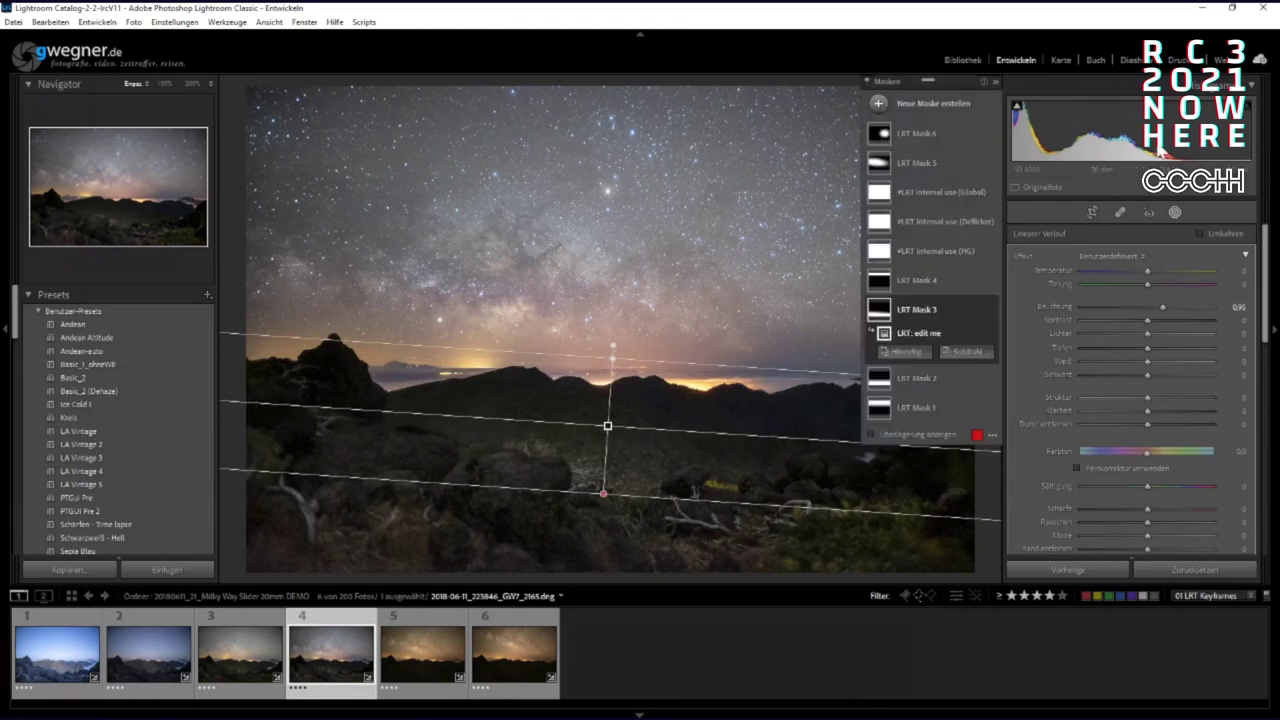
pyautogui.click(1174, 212)
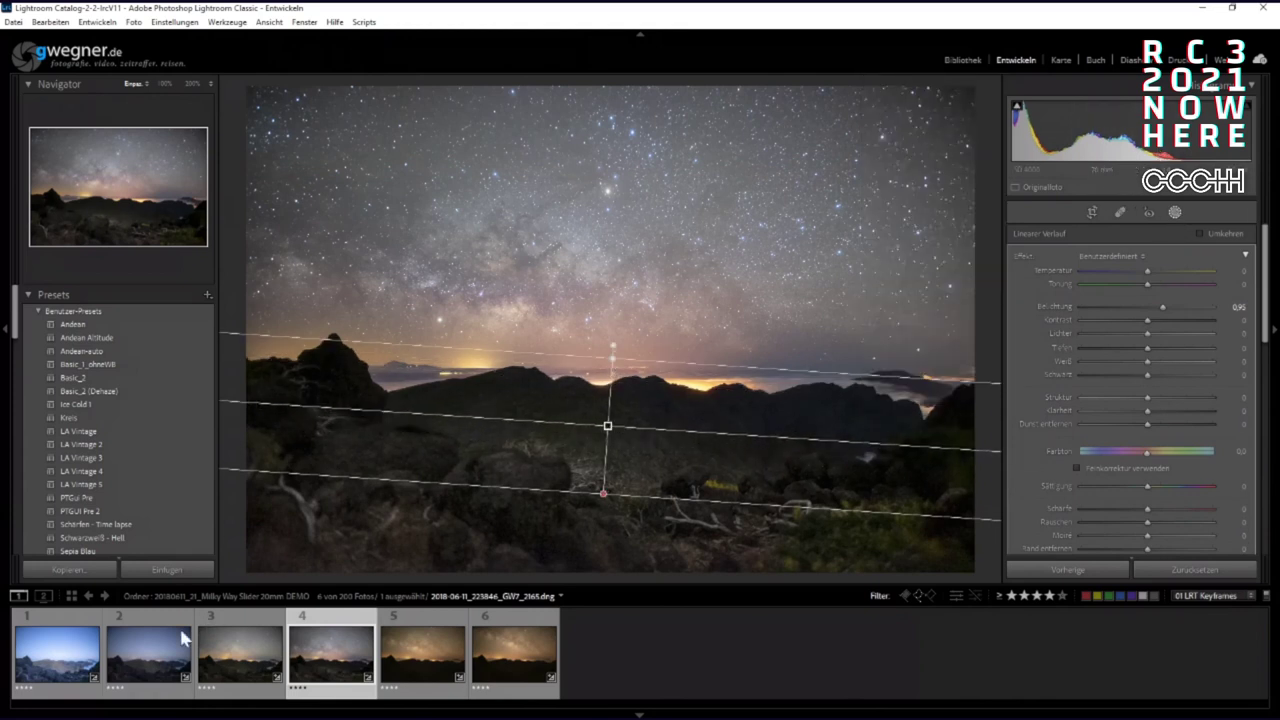
# - Copy the fourth keyframe's edits to the fifth using the 01 LRTimelapse Sync Keyframes script
pyautogui.keyDown('shift'); pyautogui.click(415, 645); pyautogui.keyUp('shift')
pyautogui.click(363, 22)
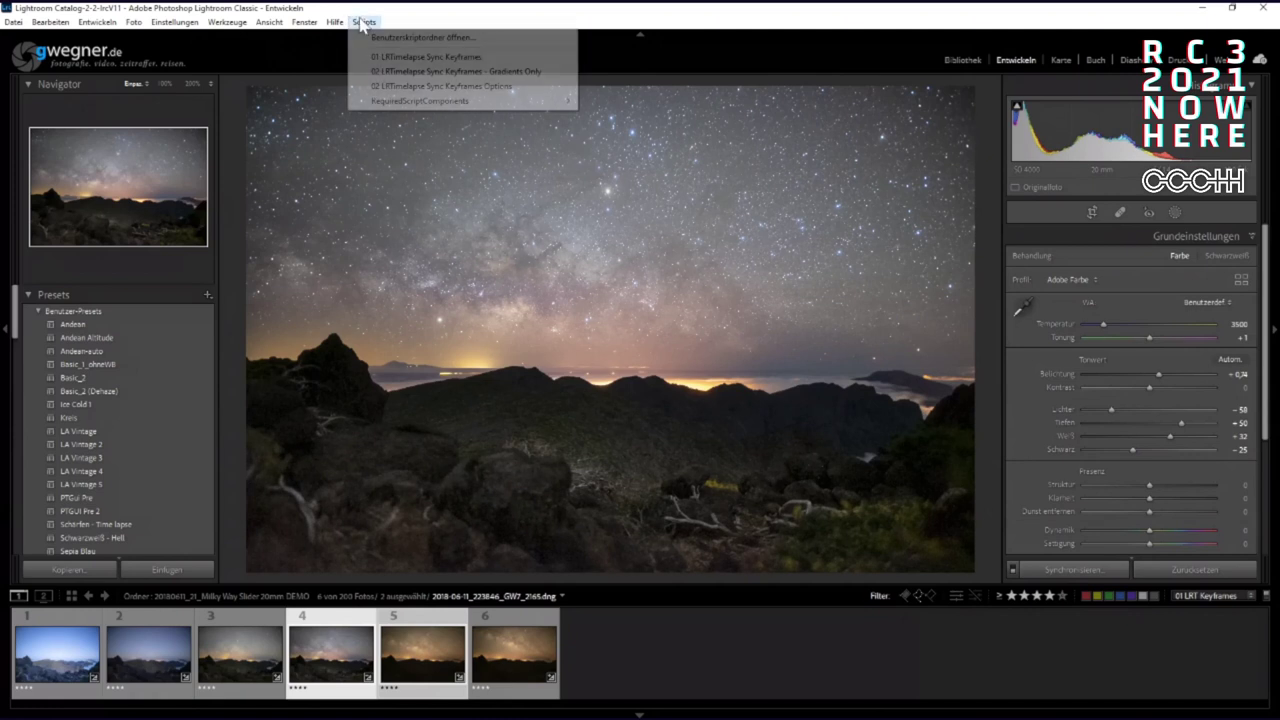
pyautogui.click(393, 63)
# - On the fifth keyframe, move LRT Mask 5's ellipse up onto the Milky Way and tilt it further clockwise
pyautogui.click(426, 626)
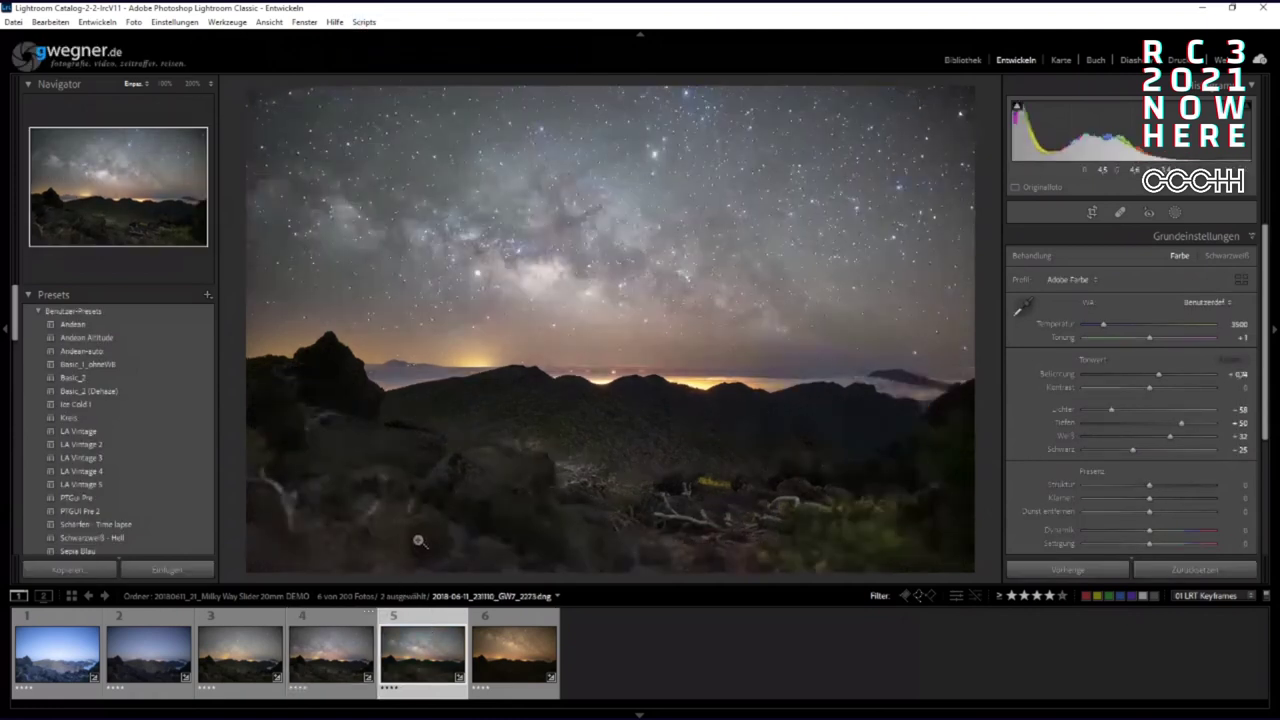
pyautogui.click(1175, 212)
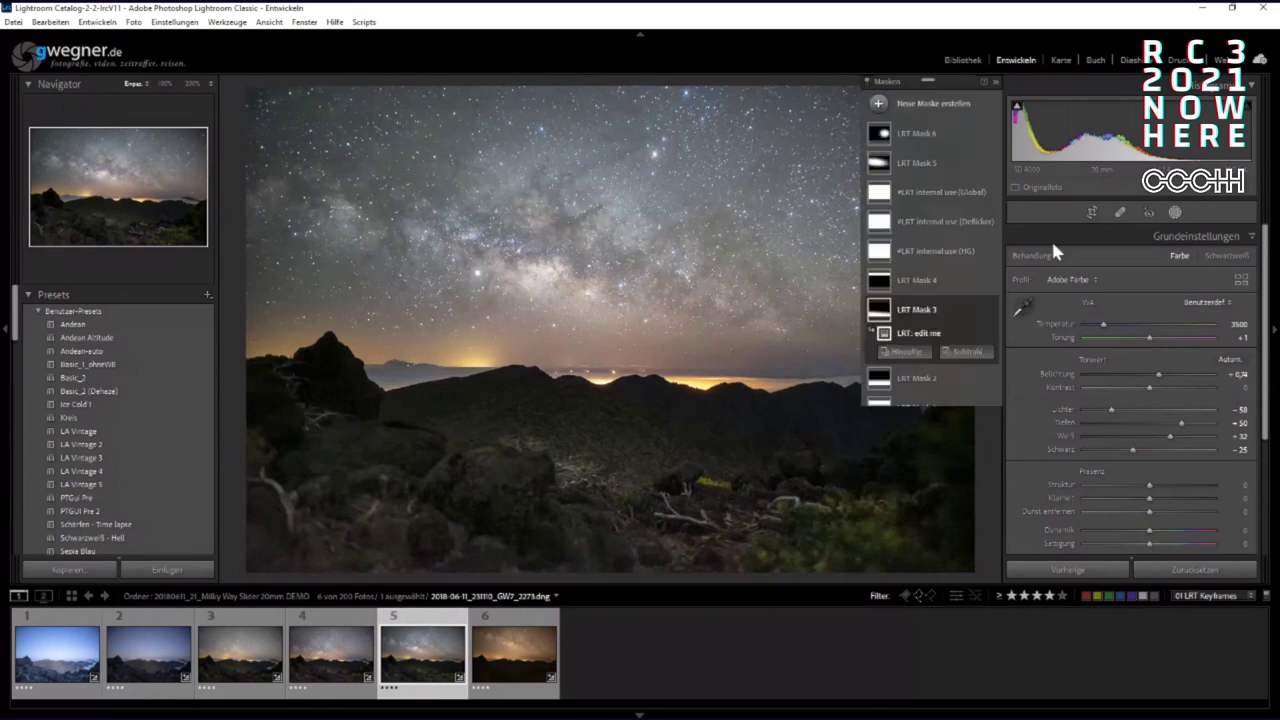
pyautogui.click(910, 133)
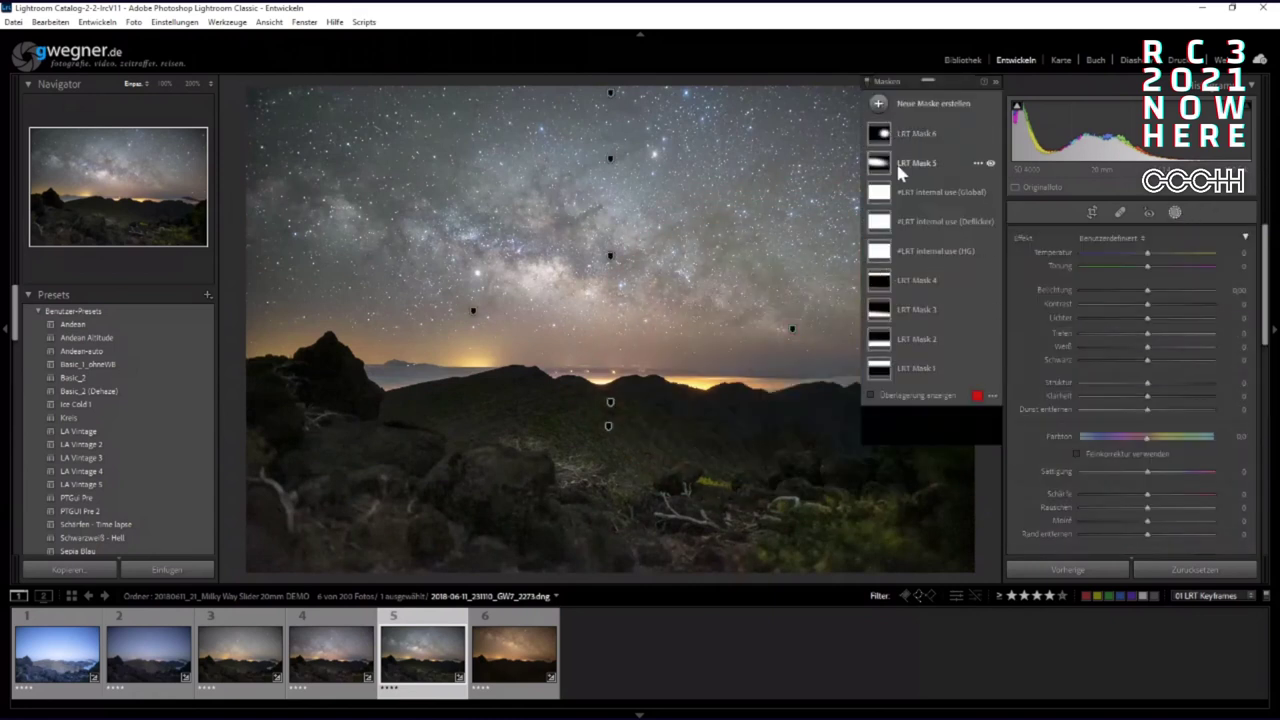
pyautogui.click(895, 161)
pyautogui.moveTo(473, 314); pyautogui.dragTo(518, 243)
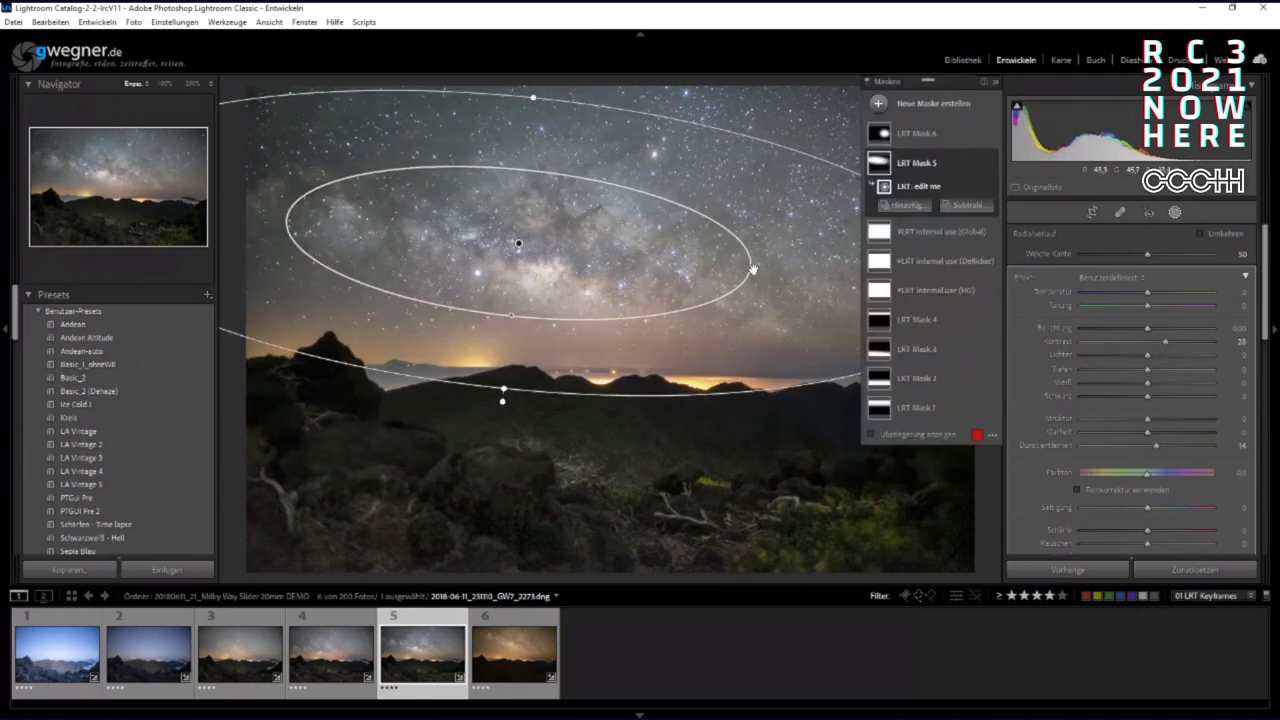
pyautogui.moveTo(503, 392); pyautogui.dragTo(480, 395)
# - Copy the fifth keyframe's edits to the sixth using the 01 LRTimelapse Sync Keyframes script
pyautogui.keyDown('ctrl'); pyautogui.click(514, 654); pyautogui.keyUp('ctrl')
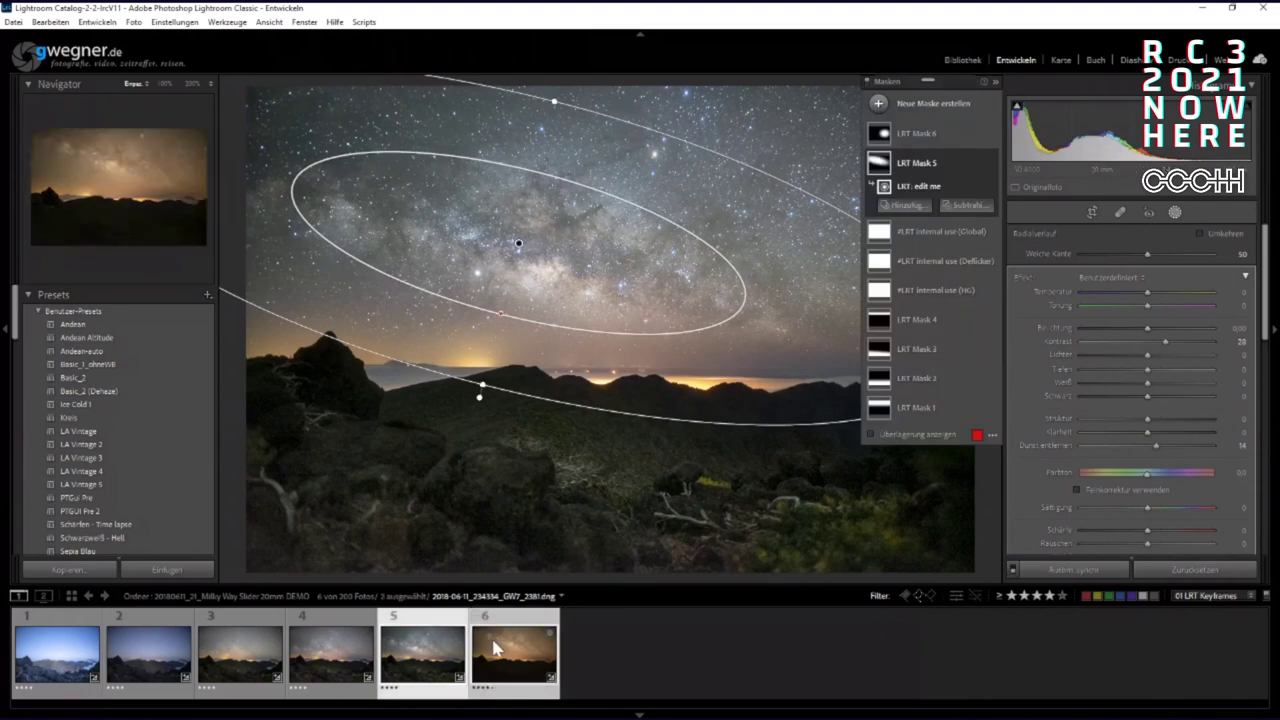
pyautogui.click(363, 22)
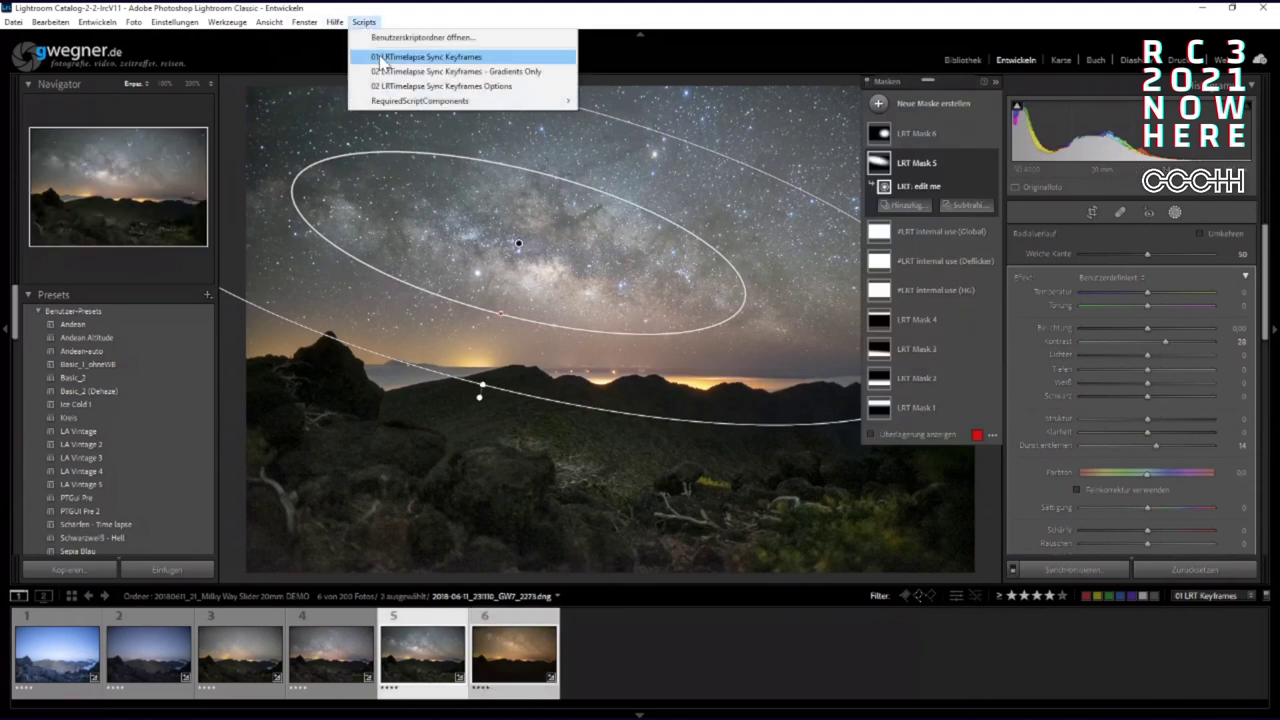
pyautogui.click(403, 57)
# - On the sixth keyframe, move LRT Mask 5's ellipse up and right along the Milky Way and tilt it more clockwise
pyautogui.click(480, 697)
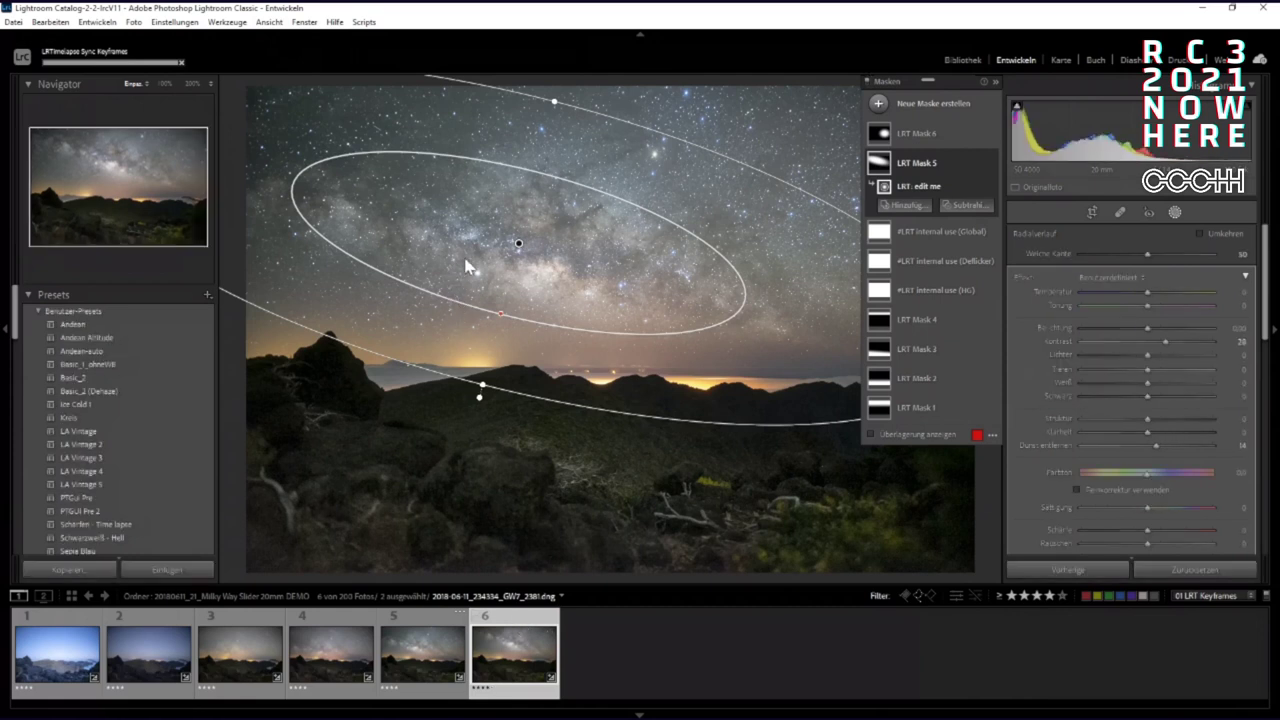
pyautogui.moveTo(518, 241); pyautogui.dragTo(574, 206)
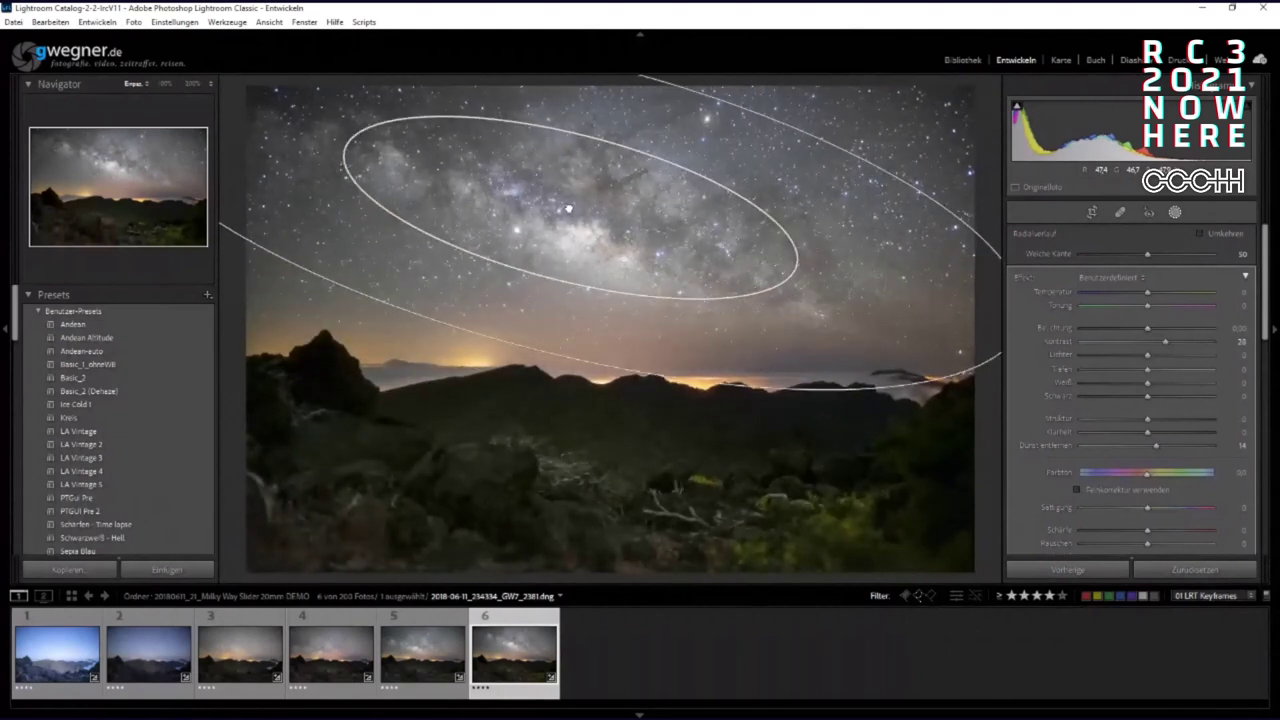
pyautogui.moveTo(531, 359); pyautogui.dragTo(514, 352)
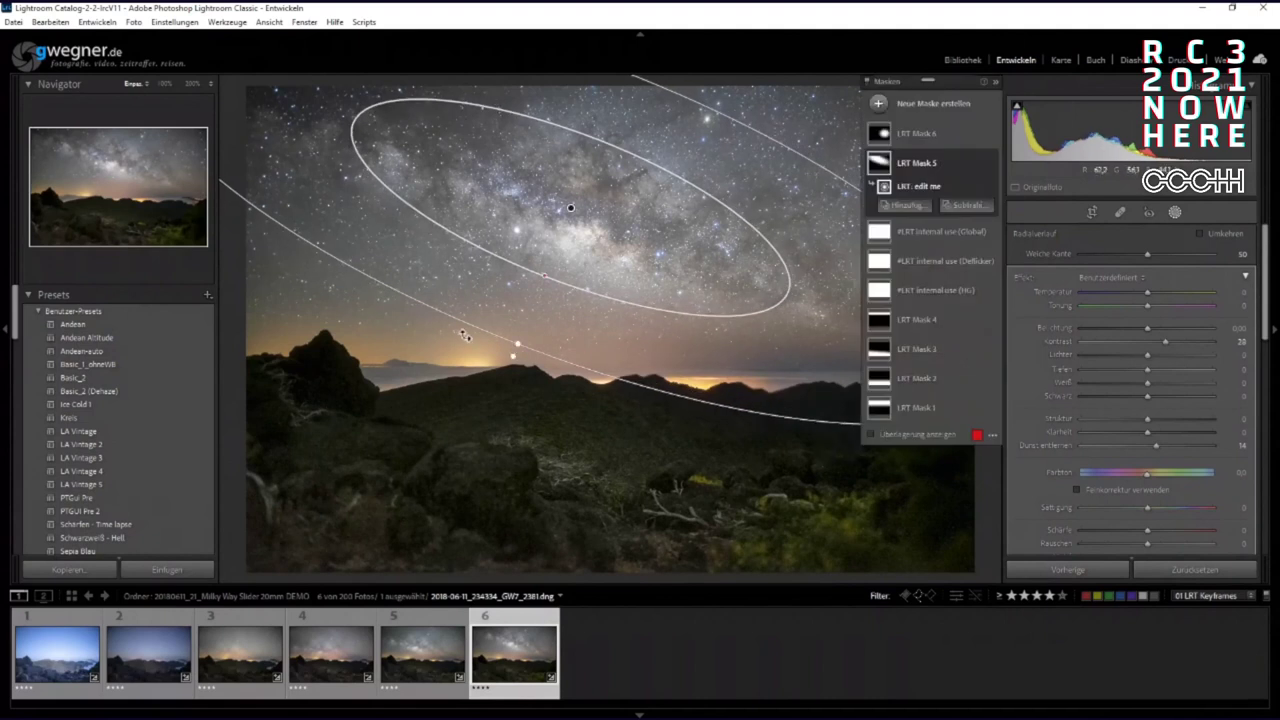
pyautogui.click(1175, 214)
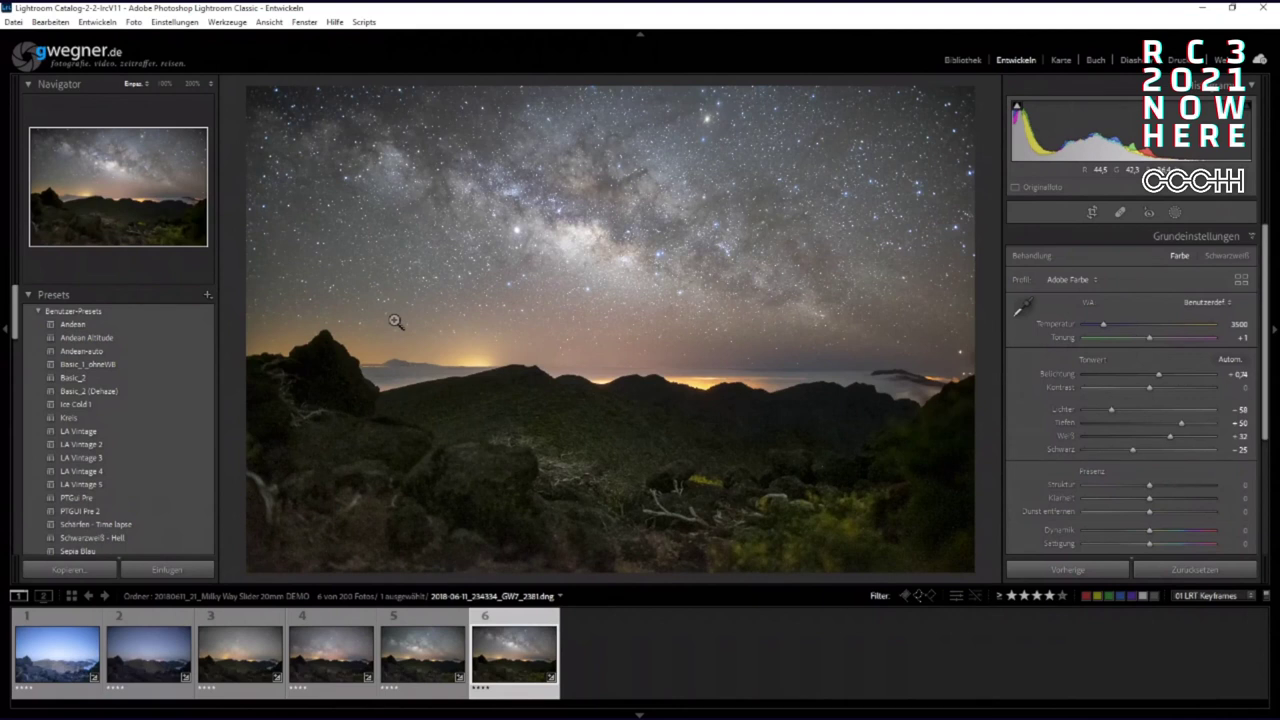
# - Select all six keyframes in the Library grid and save their metadata to the files
pyautogui.press('g')
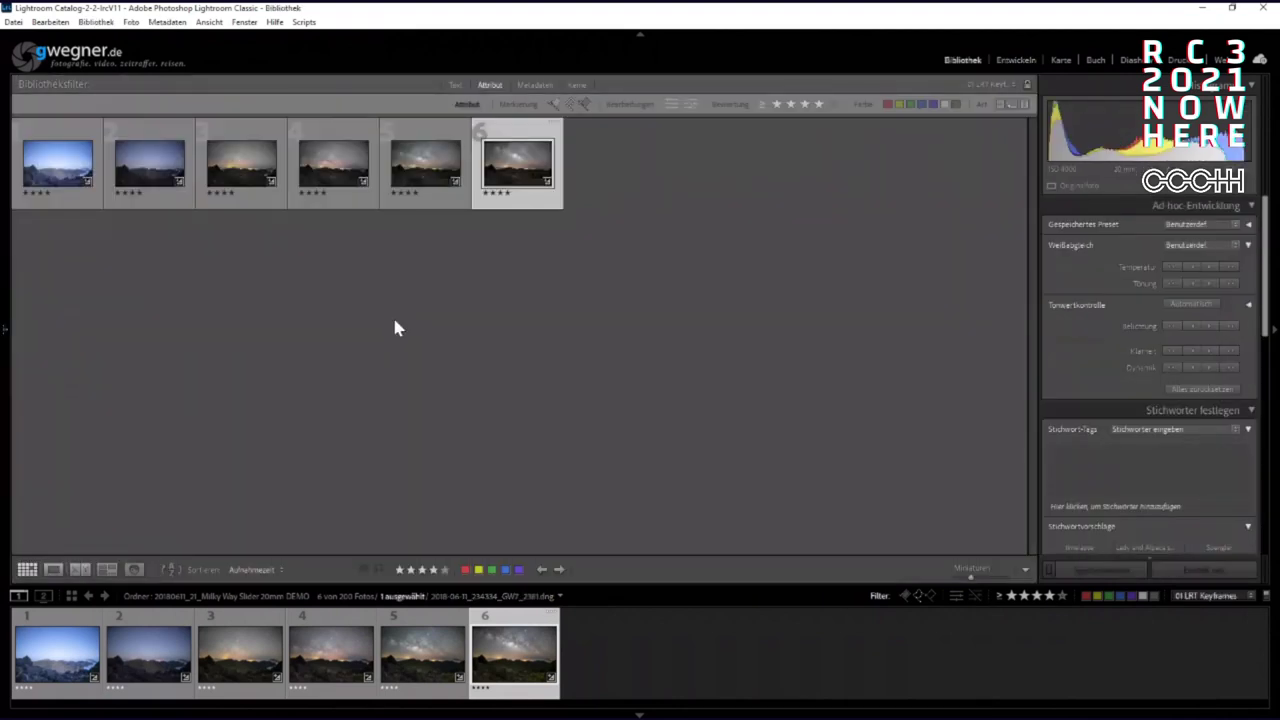
pyautogui.hotkey('ctrl', 'a')
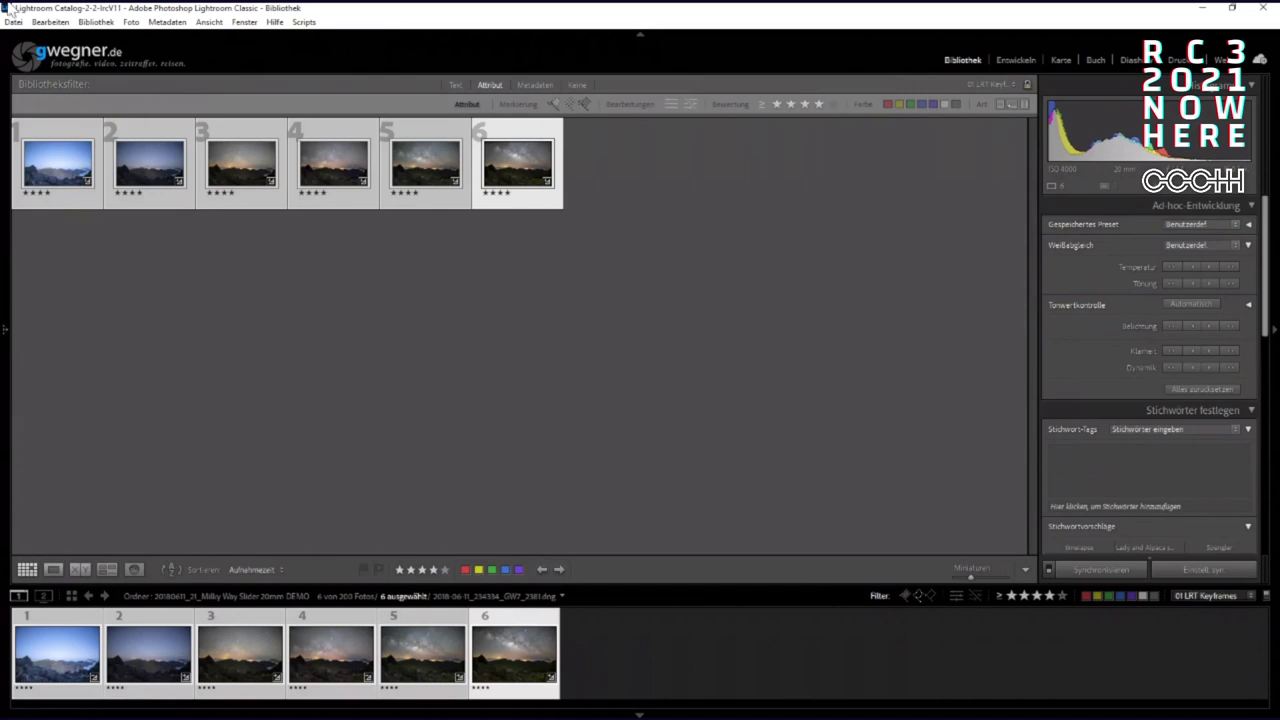
pyautogui.click(167, 22)
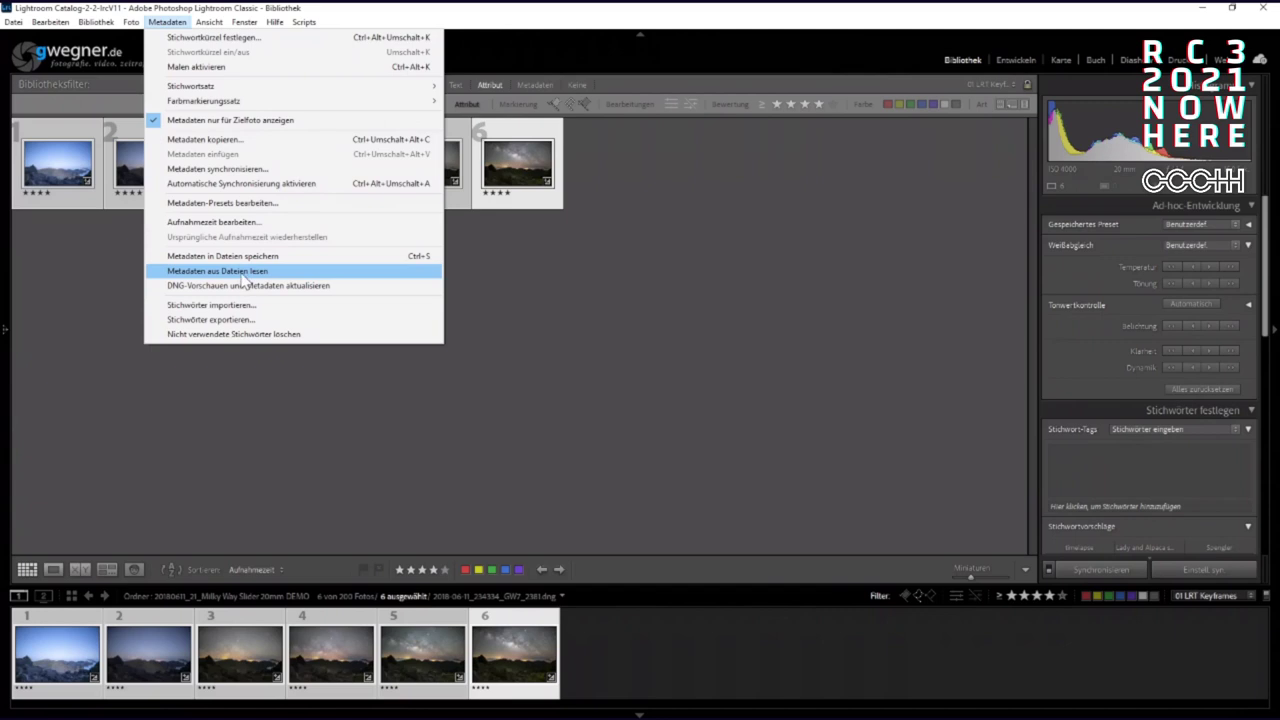
pyautogui.click(240, 256)
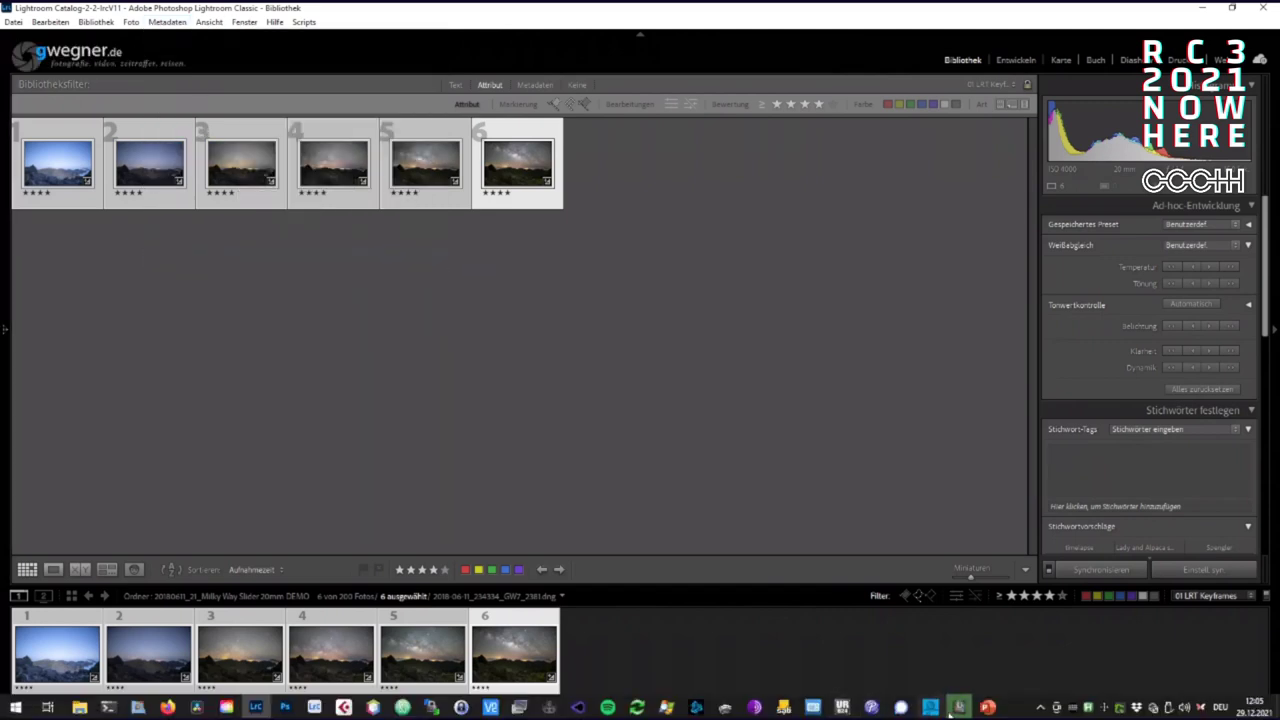
# - Switch to LRTimelapse, generate the Auto Transition between the keyframes and play the sequence preview from its start
pyautogui.click(957, 707)
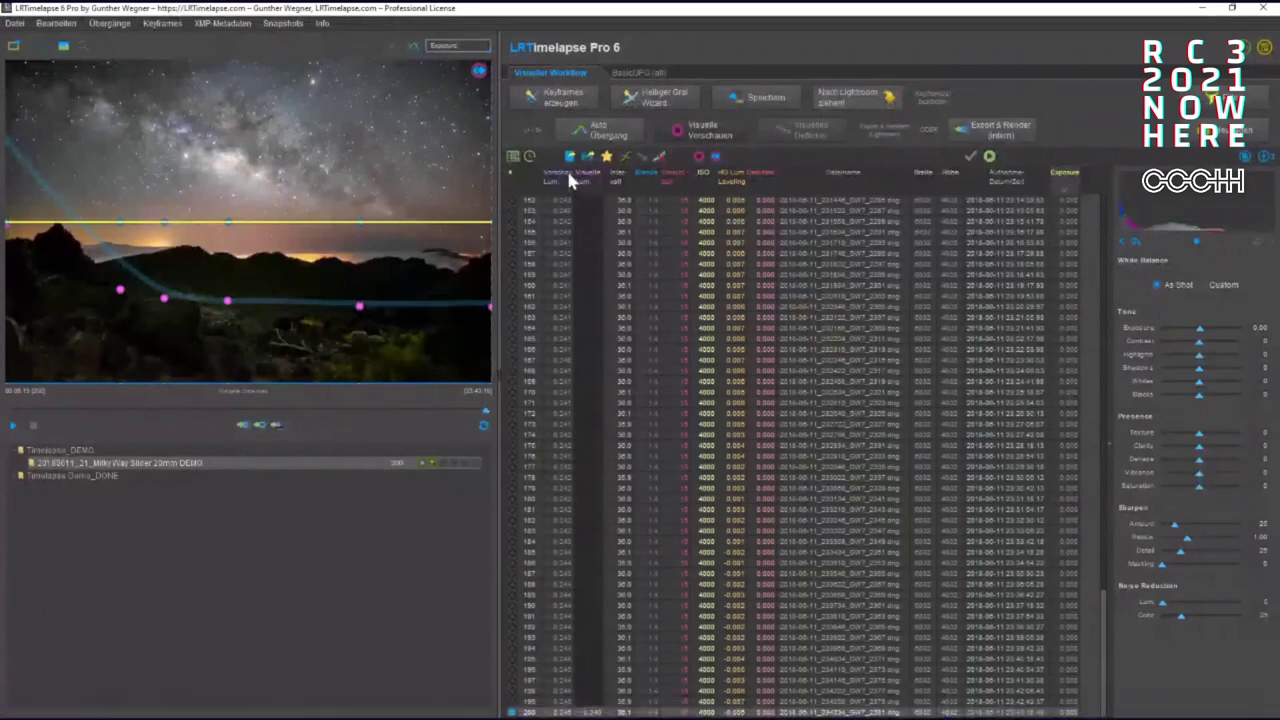
pyautogui.click(580, 133)
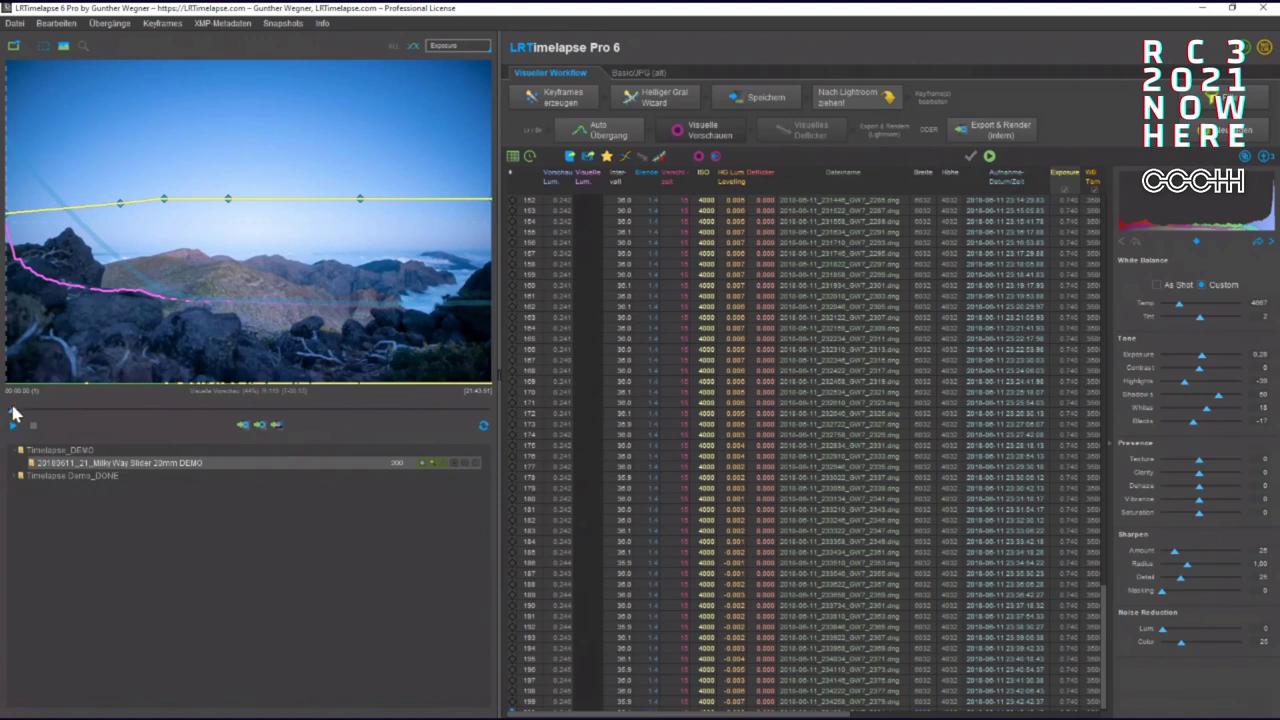
pyautogui.moveTo(10, 411)
pyautogui.mouseDown()
pyautogui.moveTo(244, 446)
pyautogui.moveTo(18, 428)
pyautogui.mouseUp()
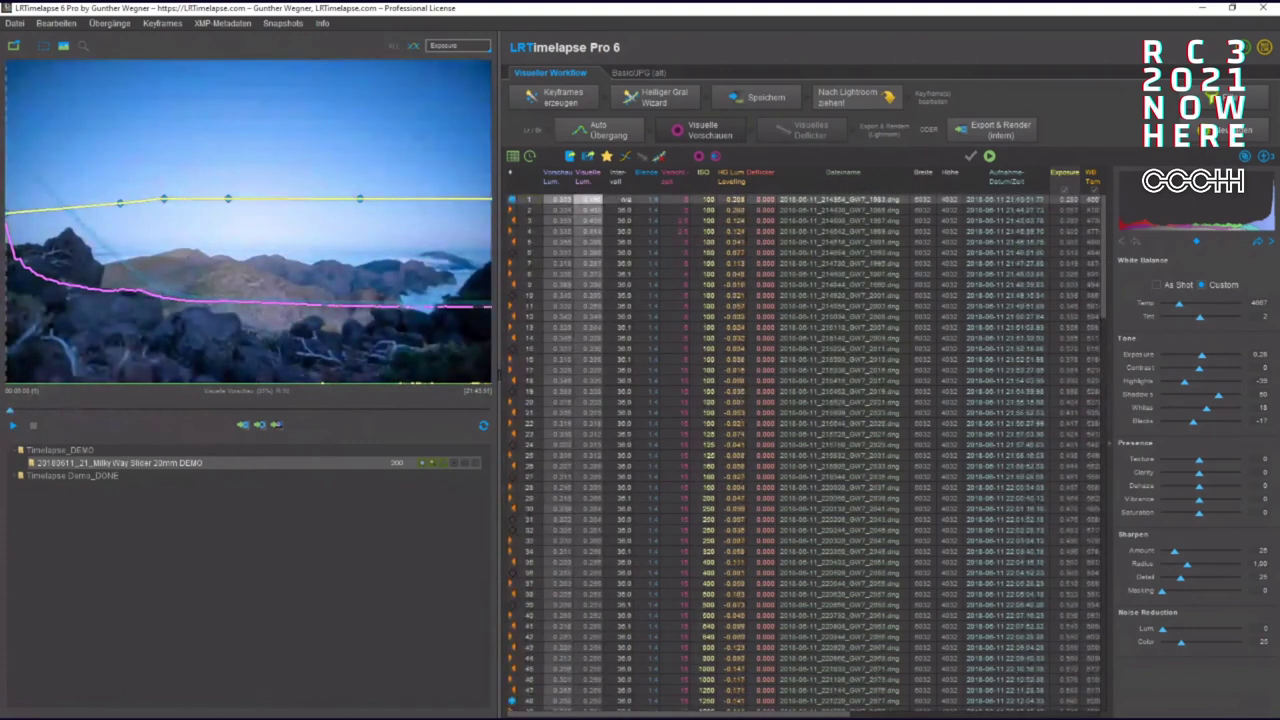
pyautogui.click(12, 428)
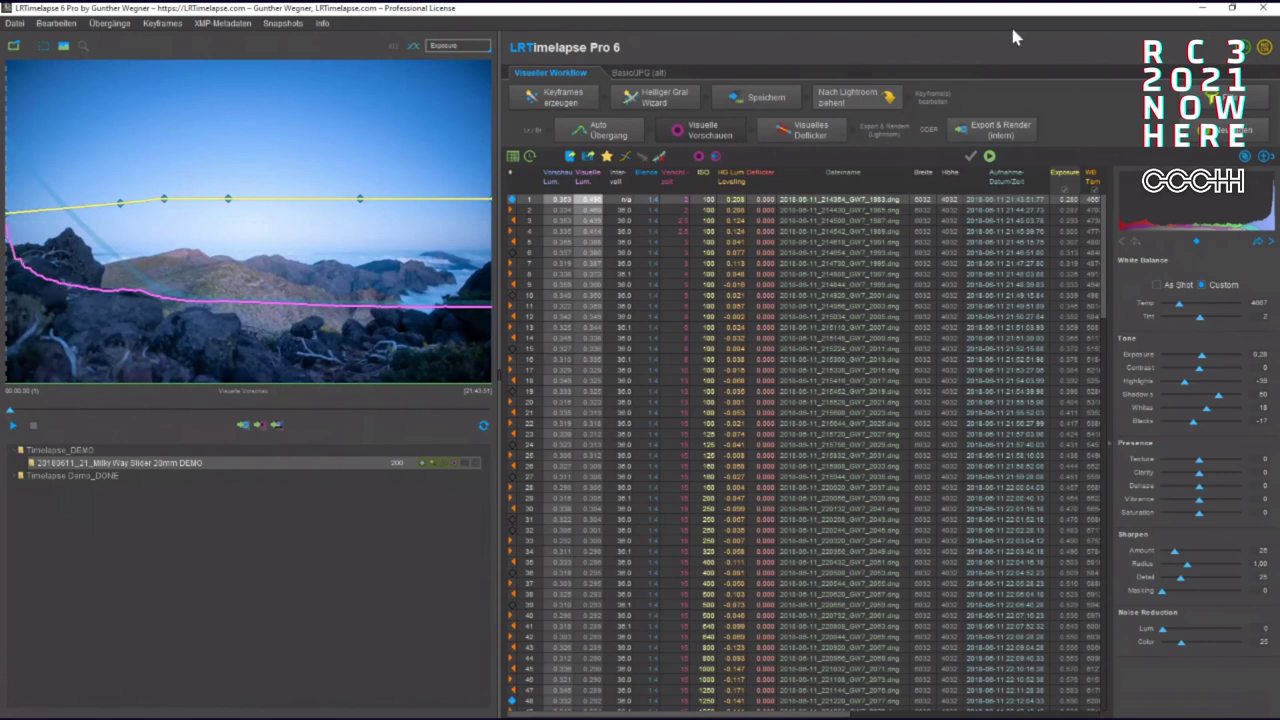
# - Apply Visual Deflicker with smoothing about 18 and a large reference rectangle over the sky, and play back the sequence preview
pyautogui.click(801, 133)
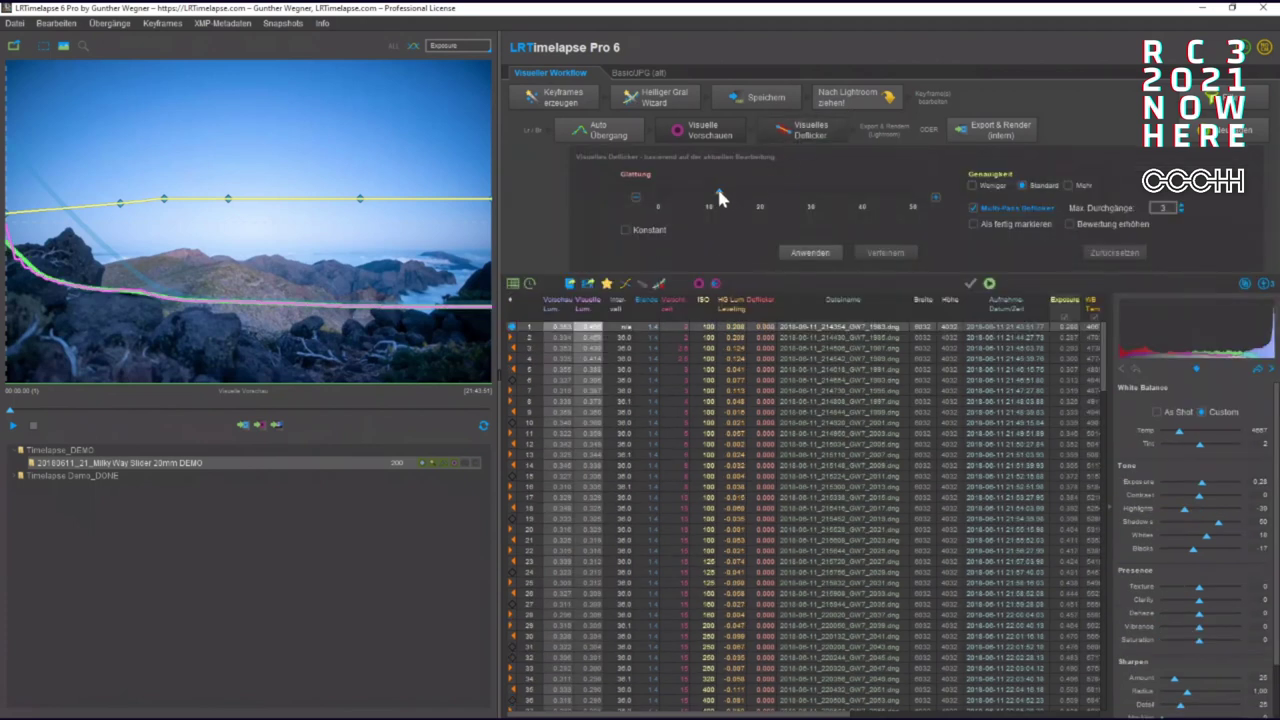
pyautogui.moveTo(731, 192)
pyautogui.mouseDown()
pyautogui.moveTo(752, 194)
pyautogui.moveTo(662, 193)
pyautogui.moveTo(771, 186)
pyautogui.moveTo(753, 186)
pyautogui.mouseUp()
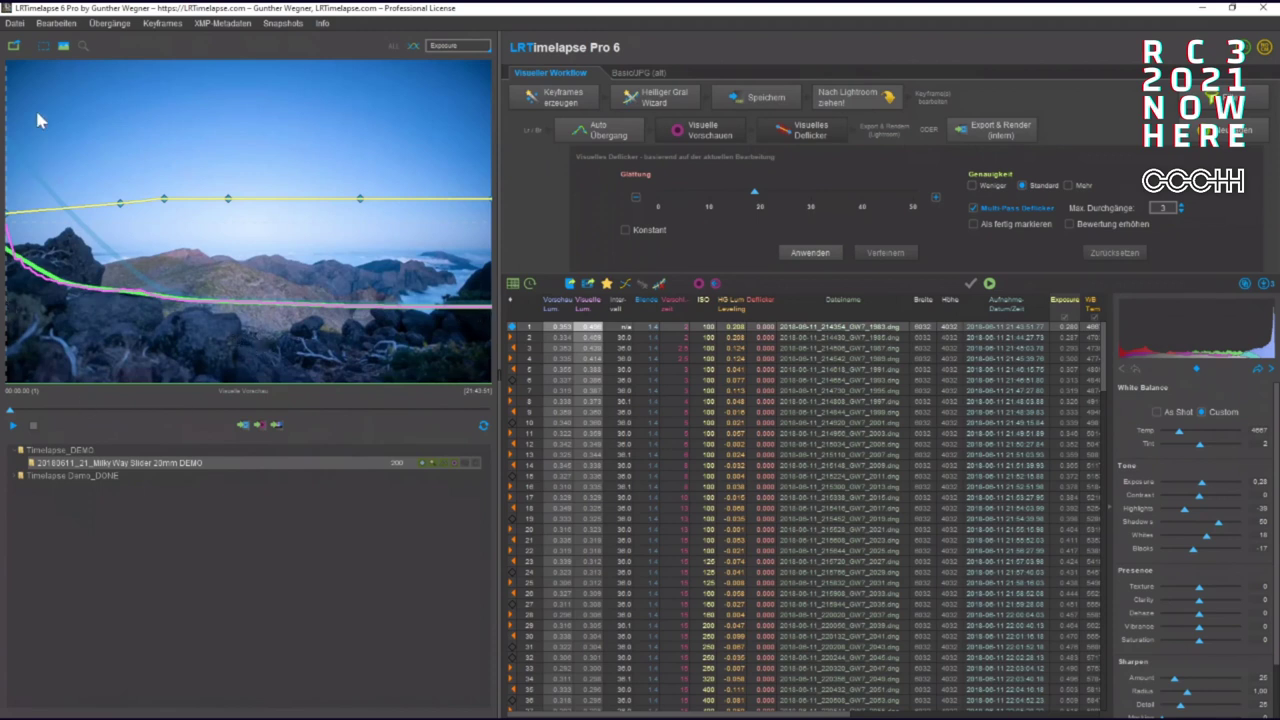
pyautogui.moveTo(81, 77); pyautogui.dragTo(444, 224)
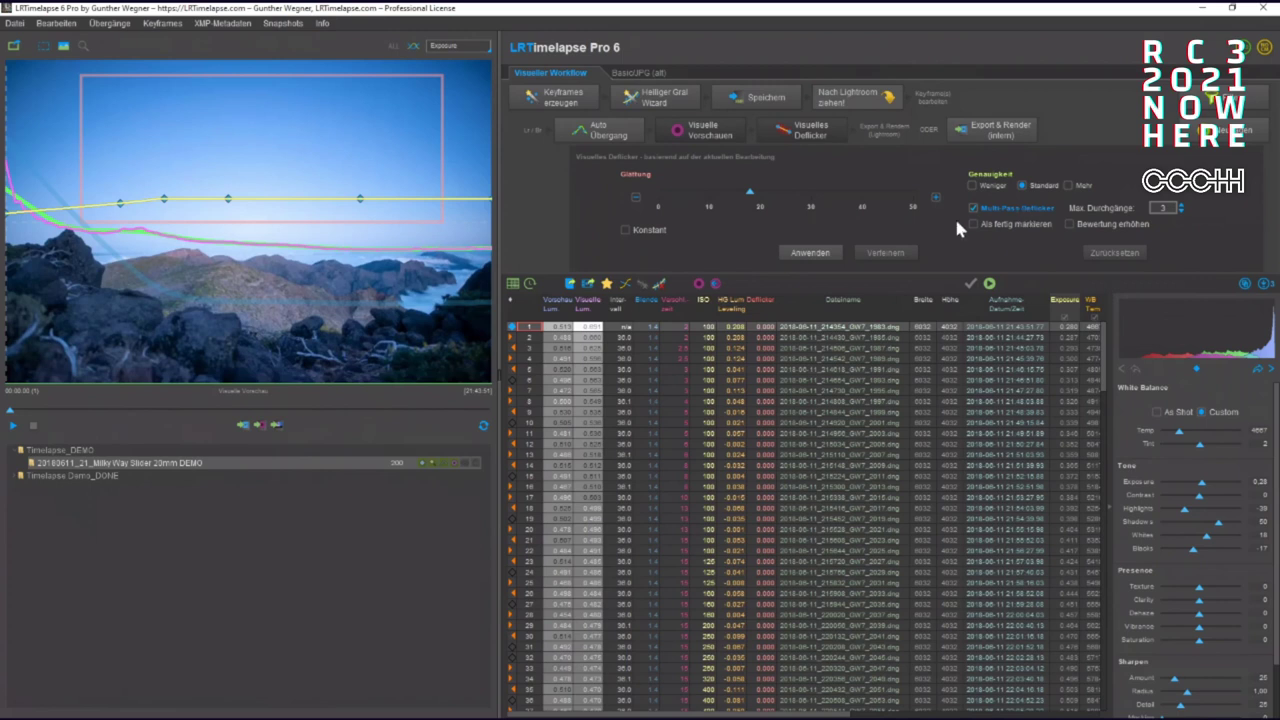
pyautogui.click(798, 253)
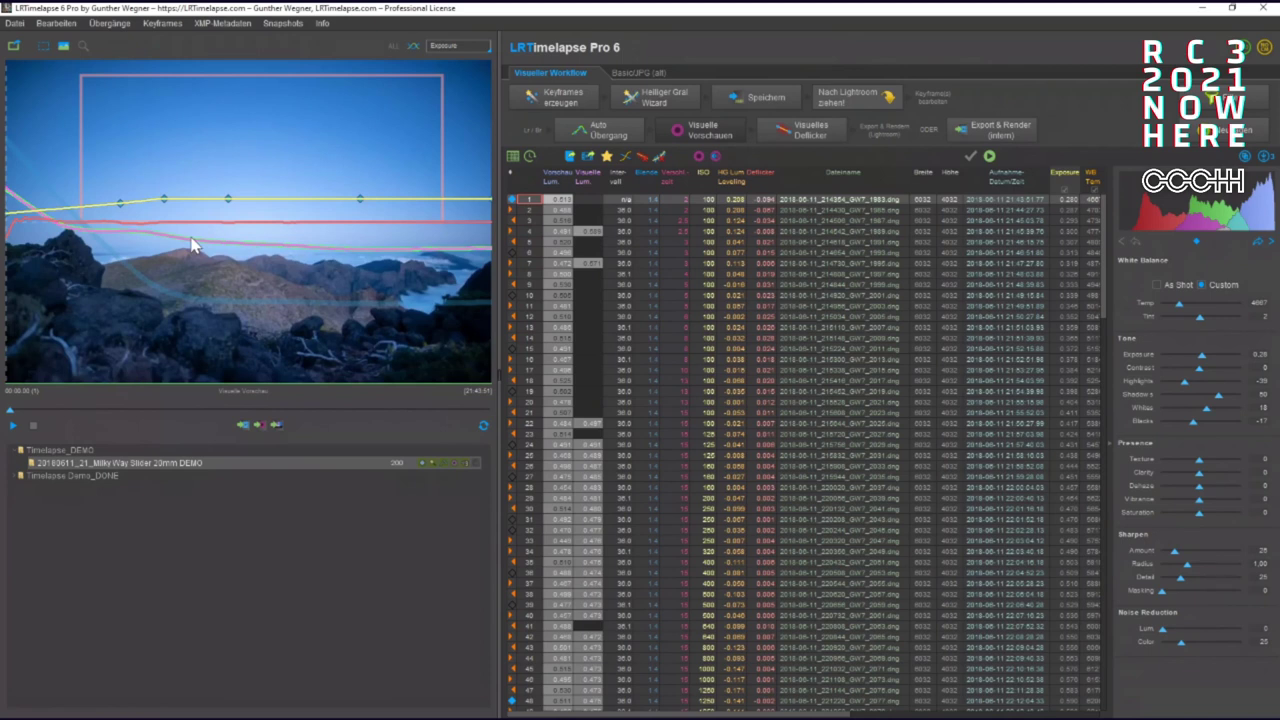
pyautogui.click(24, 425)
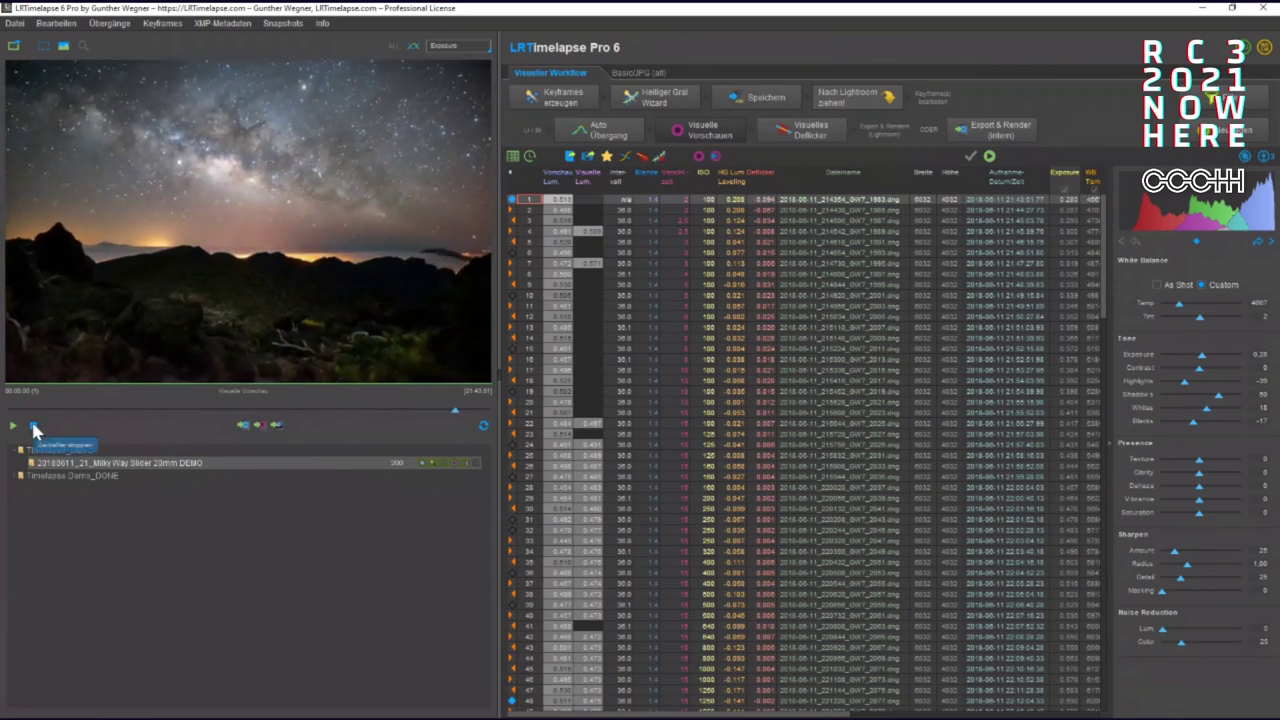
pyautogui.click(33, 427)
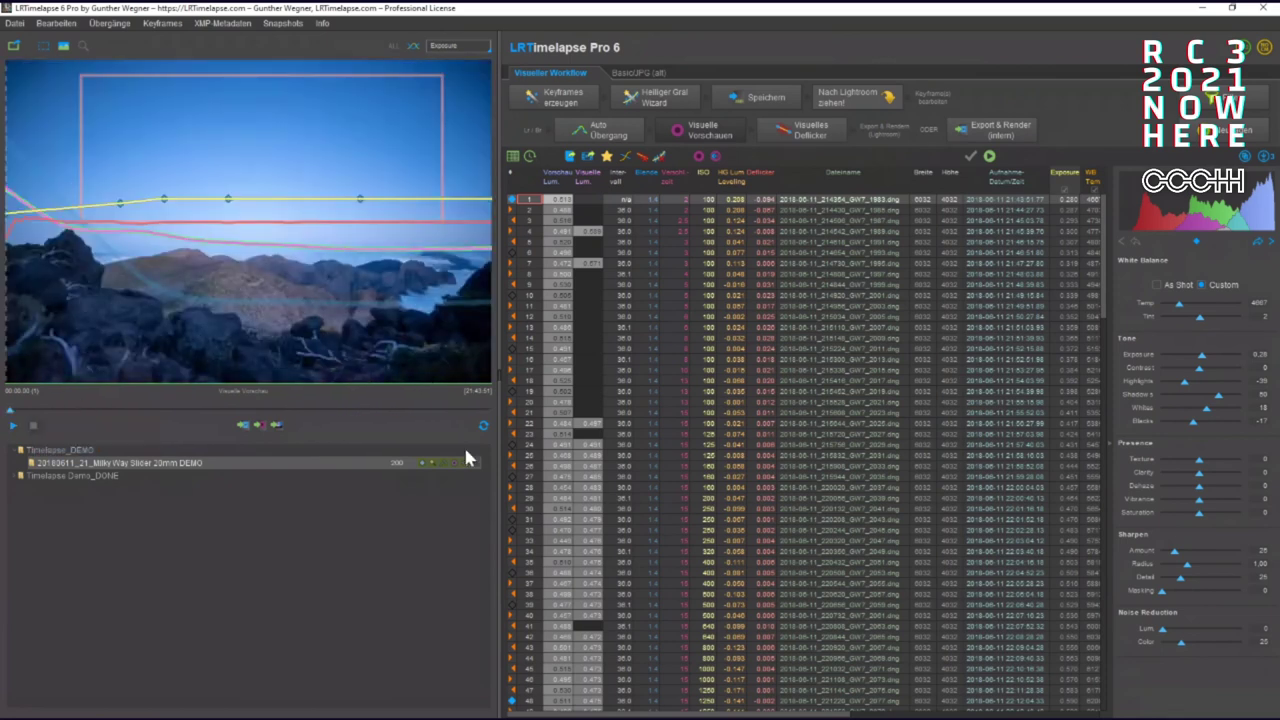
# - Switch to Lightroom Classic and show the whole sequence with the 00 LRT Full Sequence filter preset
pyautogui.moveTo(578, 708)
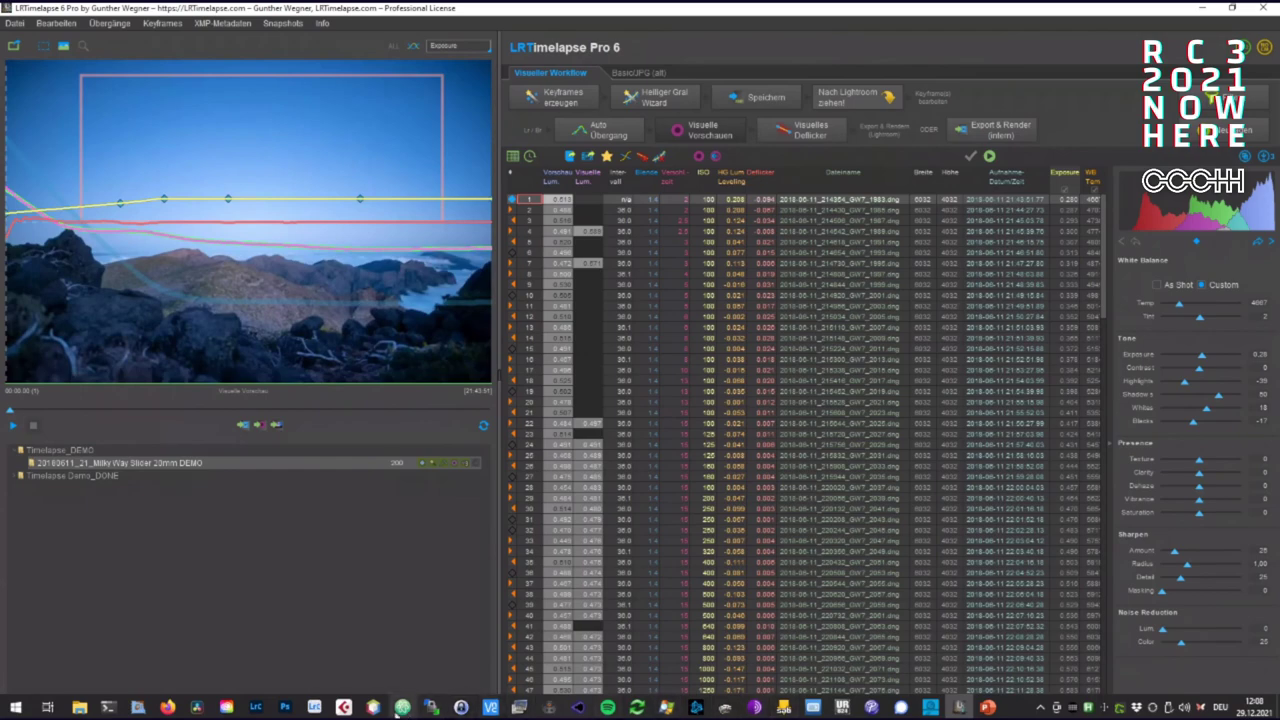
pyautogui.moveTo(256, 707)
pyautogui.click(256, 645)
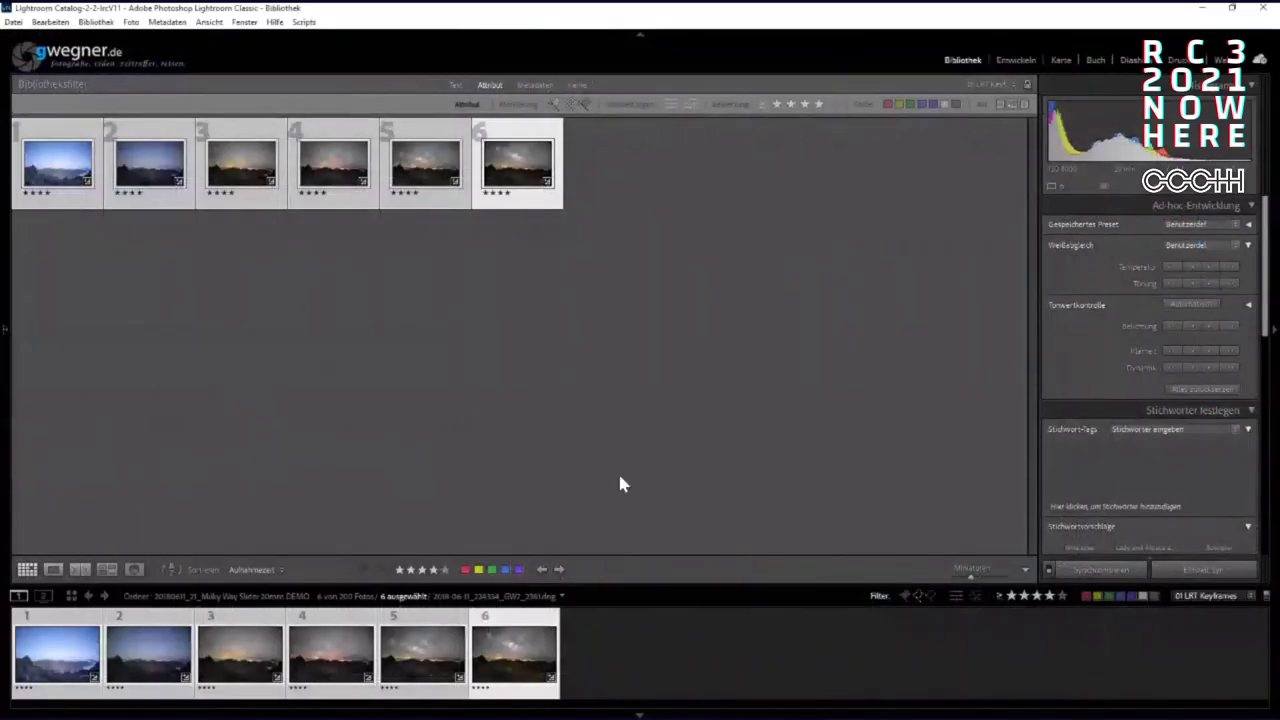
pyautogui.click(1213, 593)
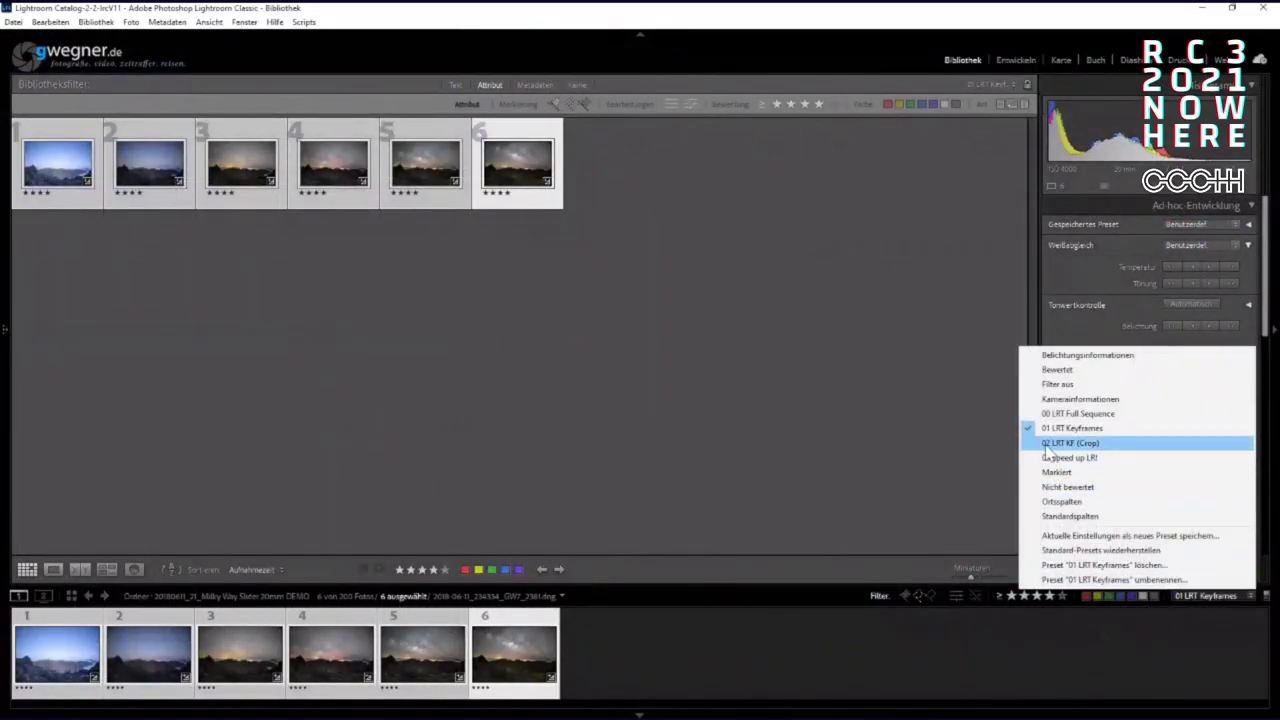
pyautogui.click(1058, 414)
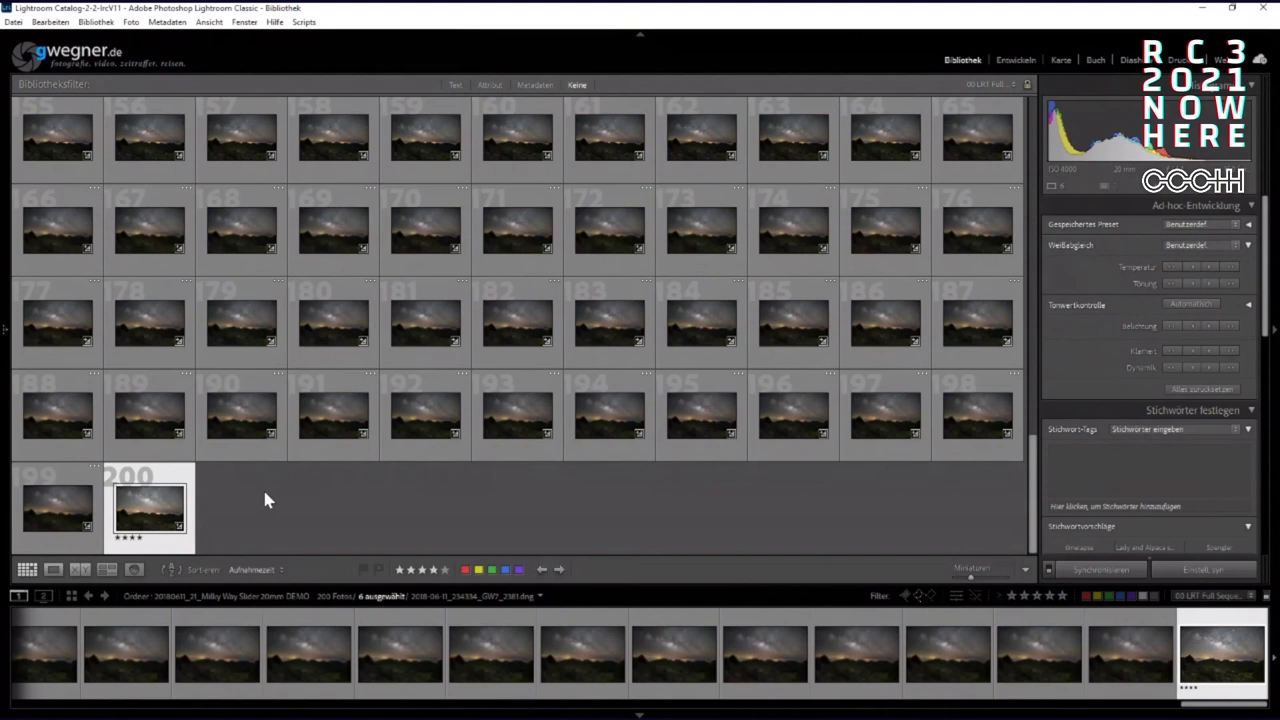
# - Select all photos of the sequence, read their metadata from the files and check the updated thumbnails from the first frame
pyautogui.hotkey('ctrl', 'a')
pyautogui.click(170, 24)
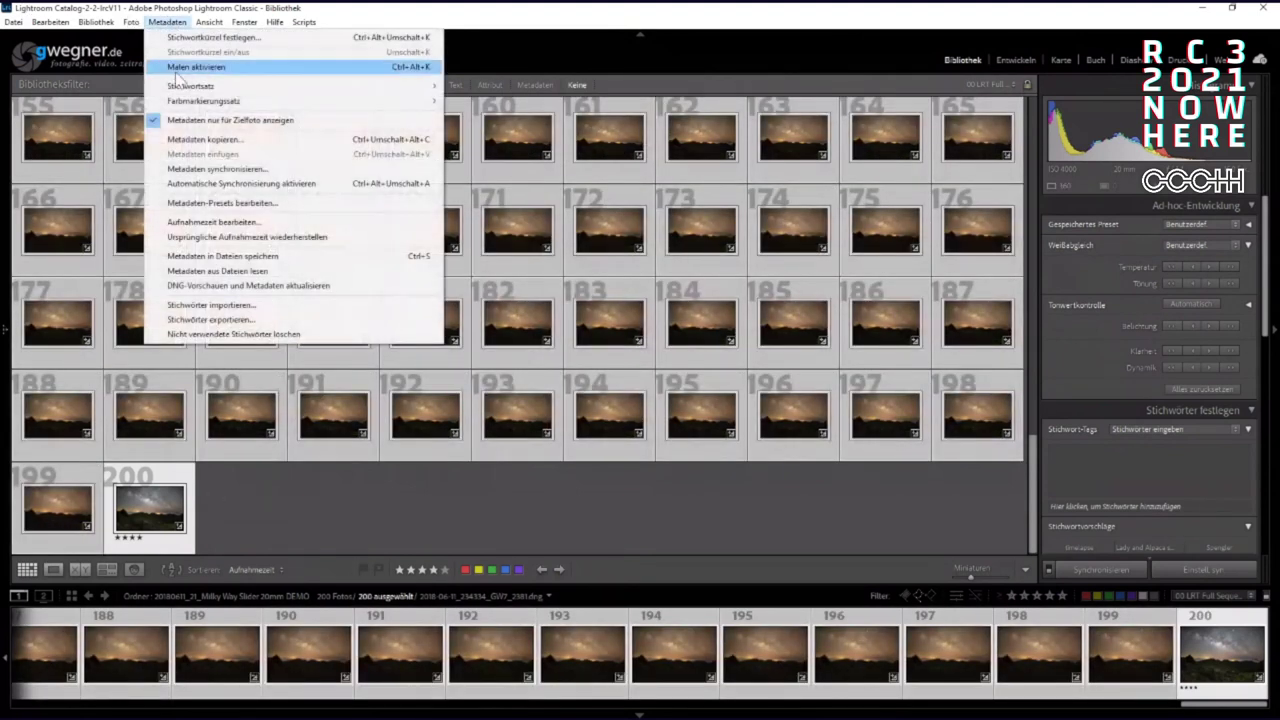
pyautogui.click(232, 271)
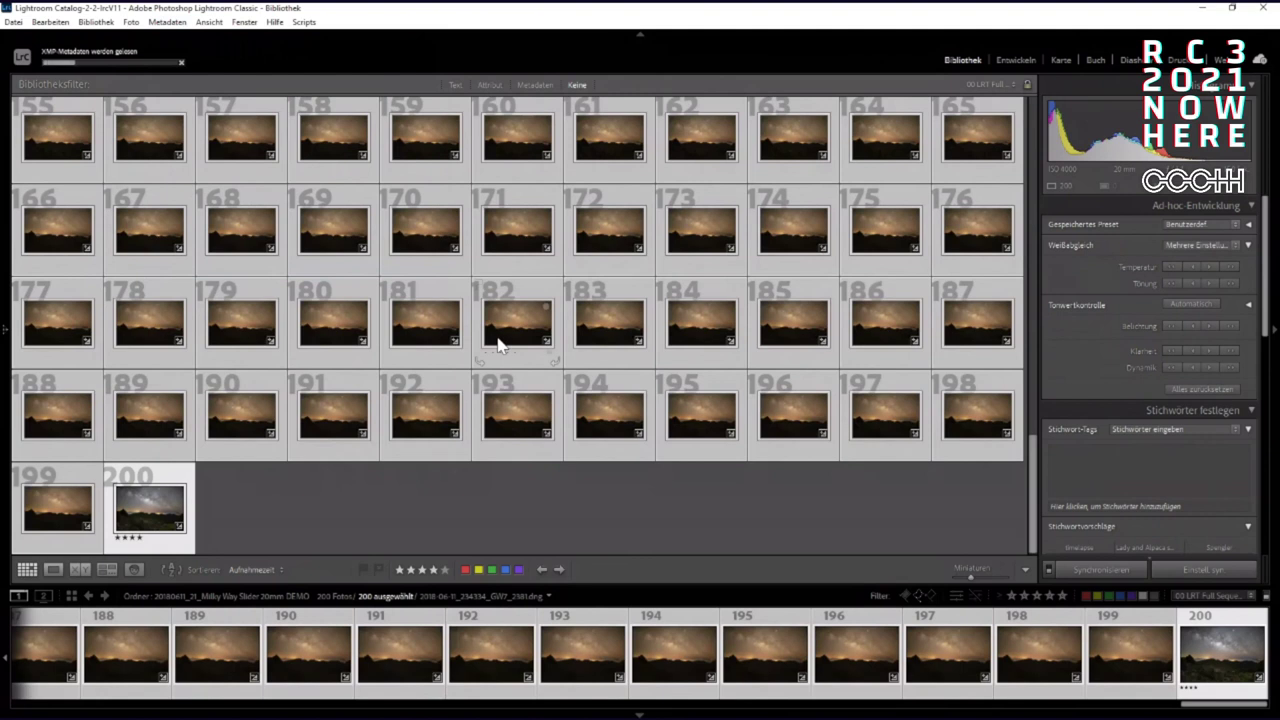
pyautogui.scroll(15, 391, 325)
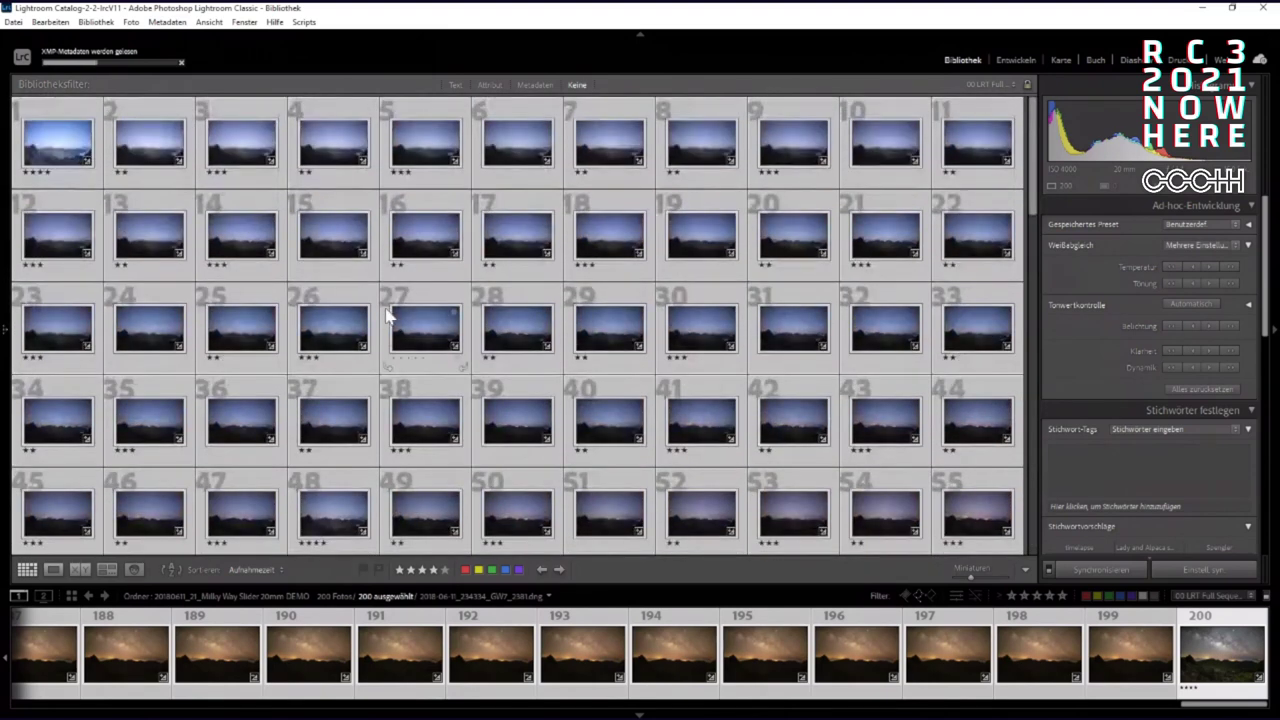
pyautogui.press('j')
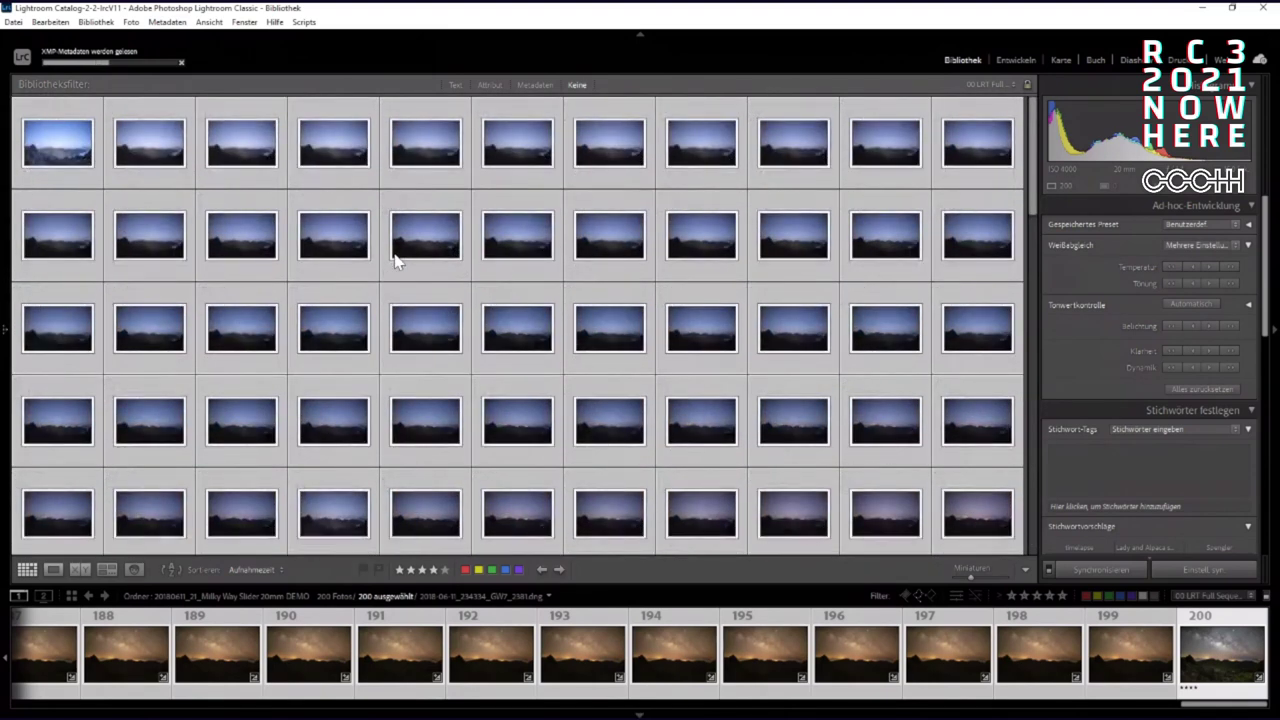
pyautogui.press('j')
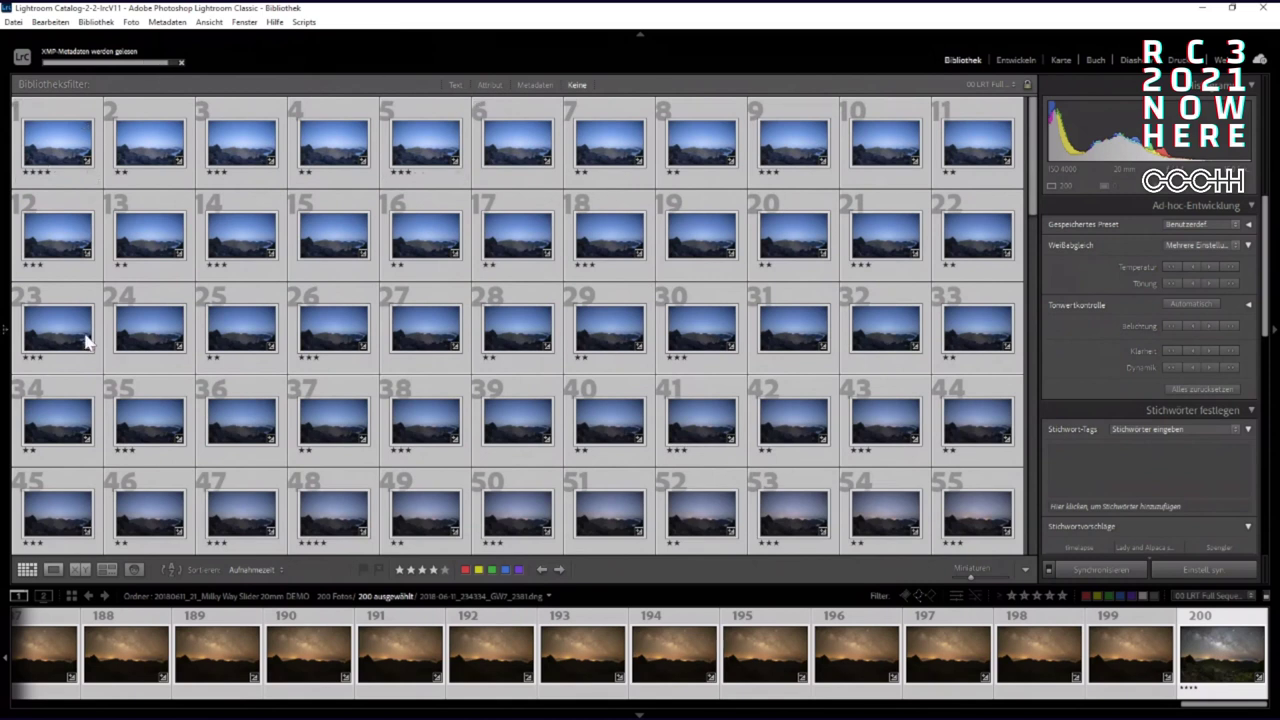
# - Export the selected full sequence with the LRTimelapse export preset LRT (JPG, 4K)
pyautogui.moveTo(5, 418)
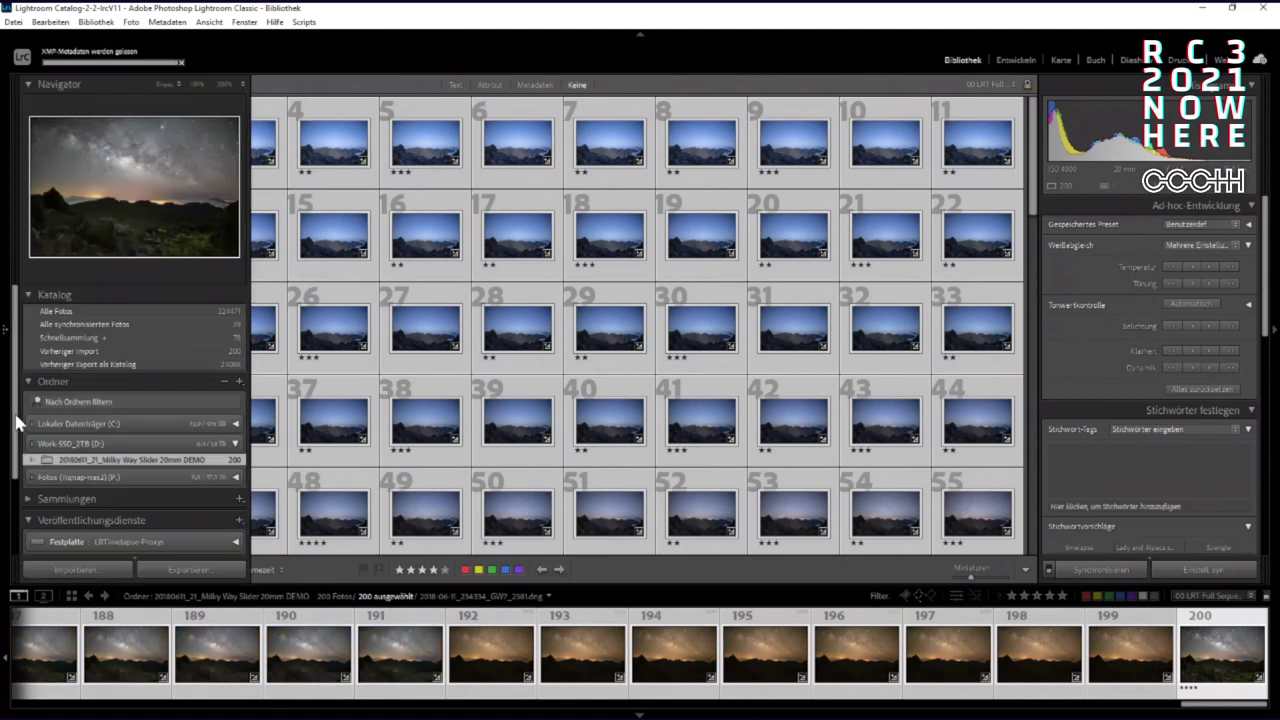
pyautogui.click(198, 578)
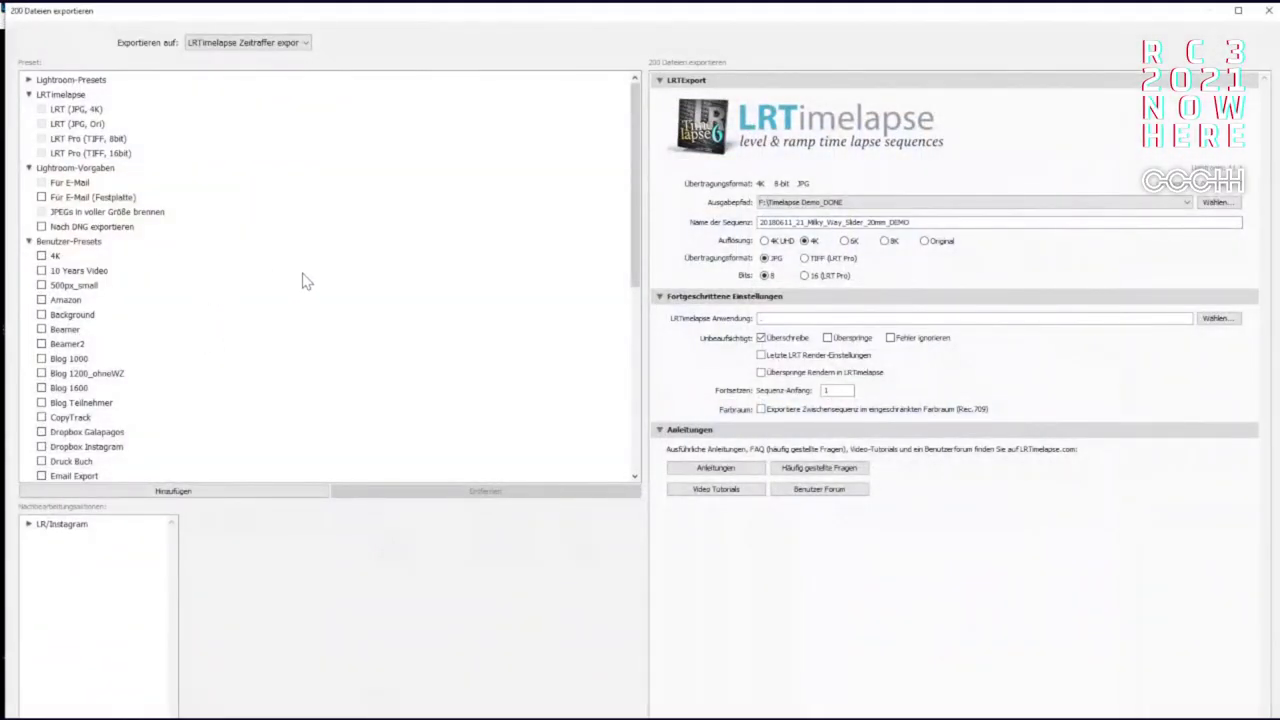
pyautogui.doubleClick(626, 9)
pyautogui.moveTo(575, 124); pyautogui.dragTo(570, 14)
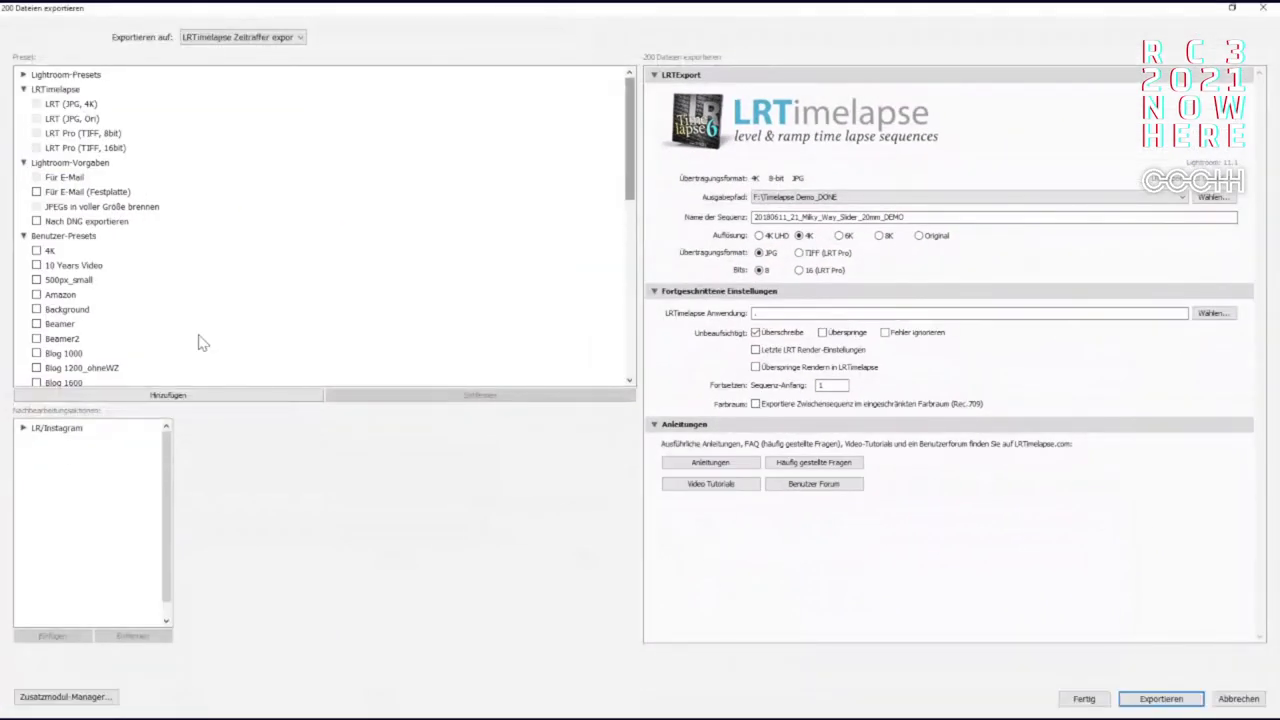
pyautogui.click(72, 104)
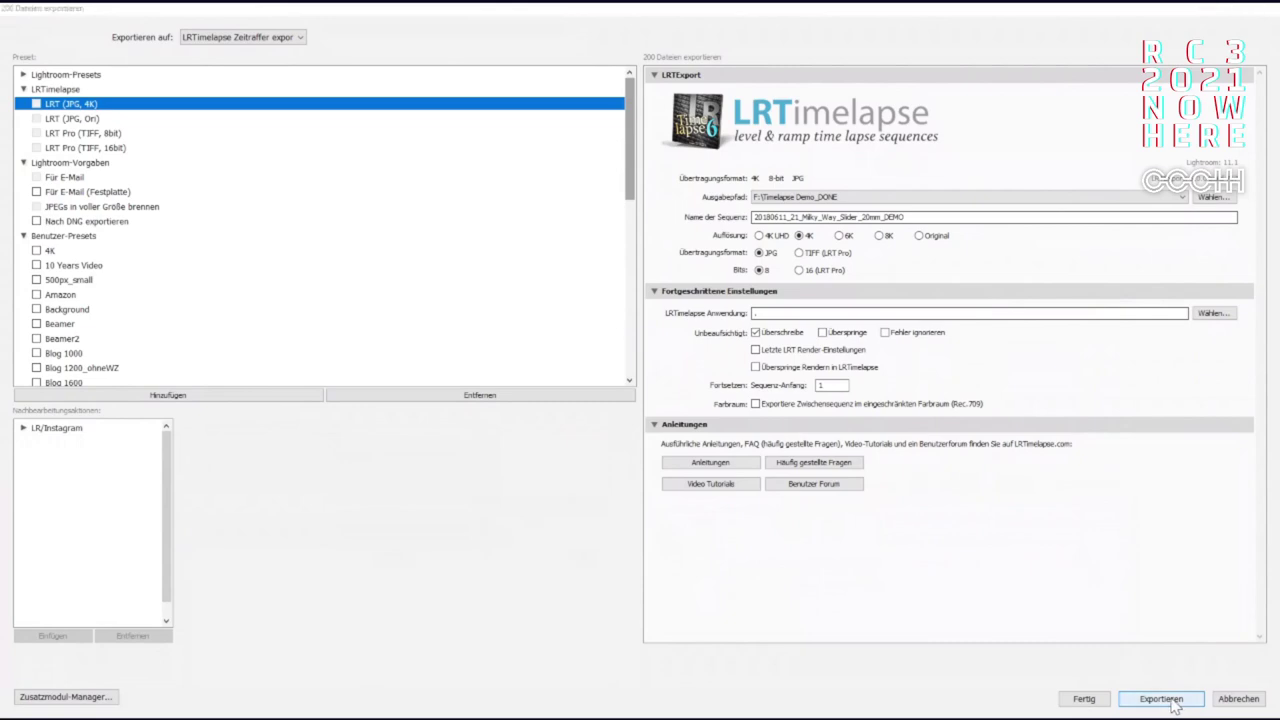
pyautogui.click(1161, 699)
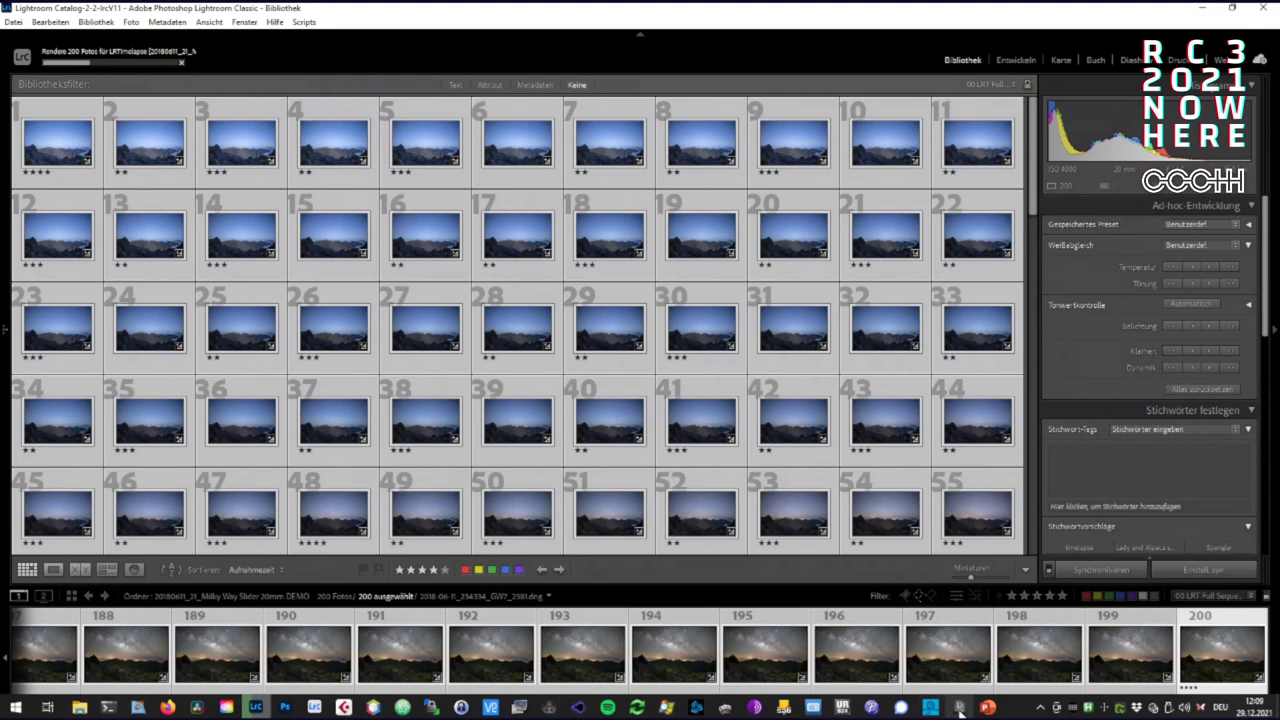
# - Switch to LRTimelapse and set up the video render of the pre-exported sequence as H.264 (MP4) with high quality
pyautogui.click(960, 707)
pyautogui.click(15, 23)
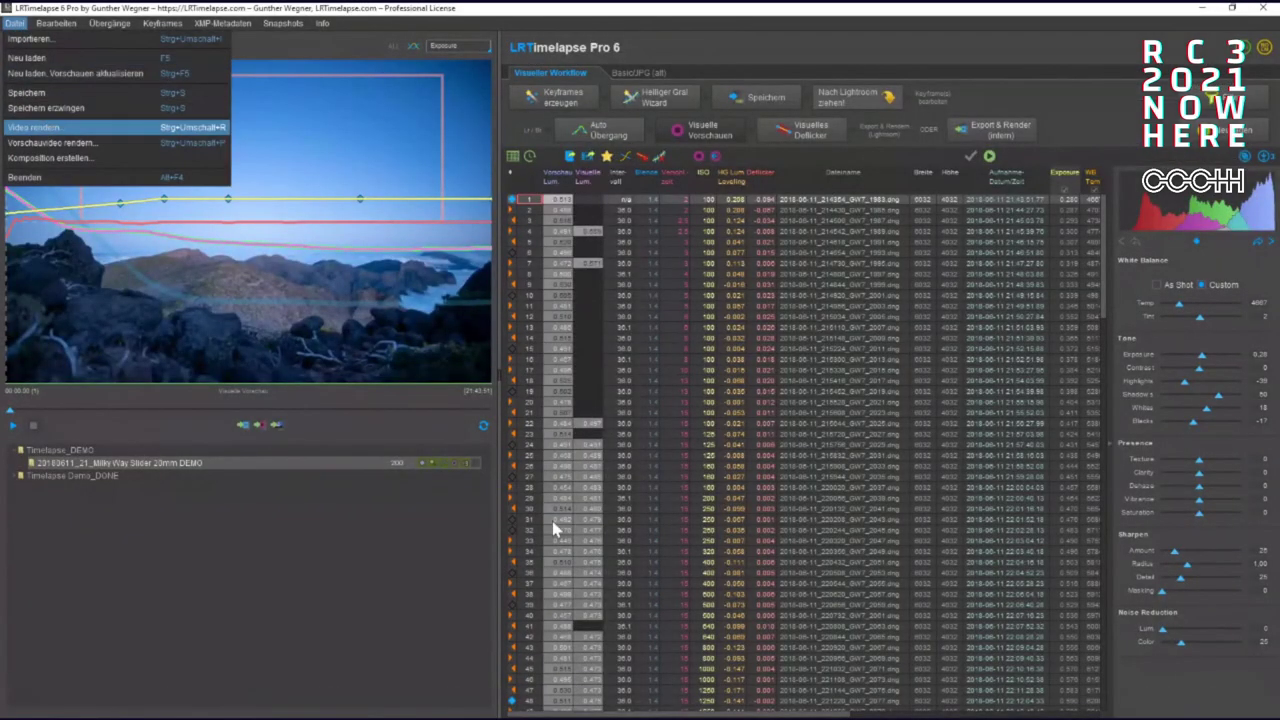
pyautogui.click(43, 127)
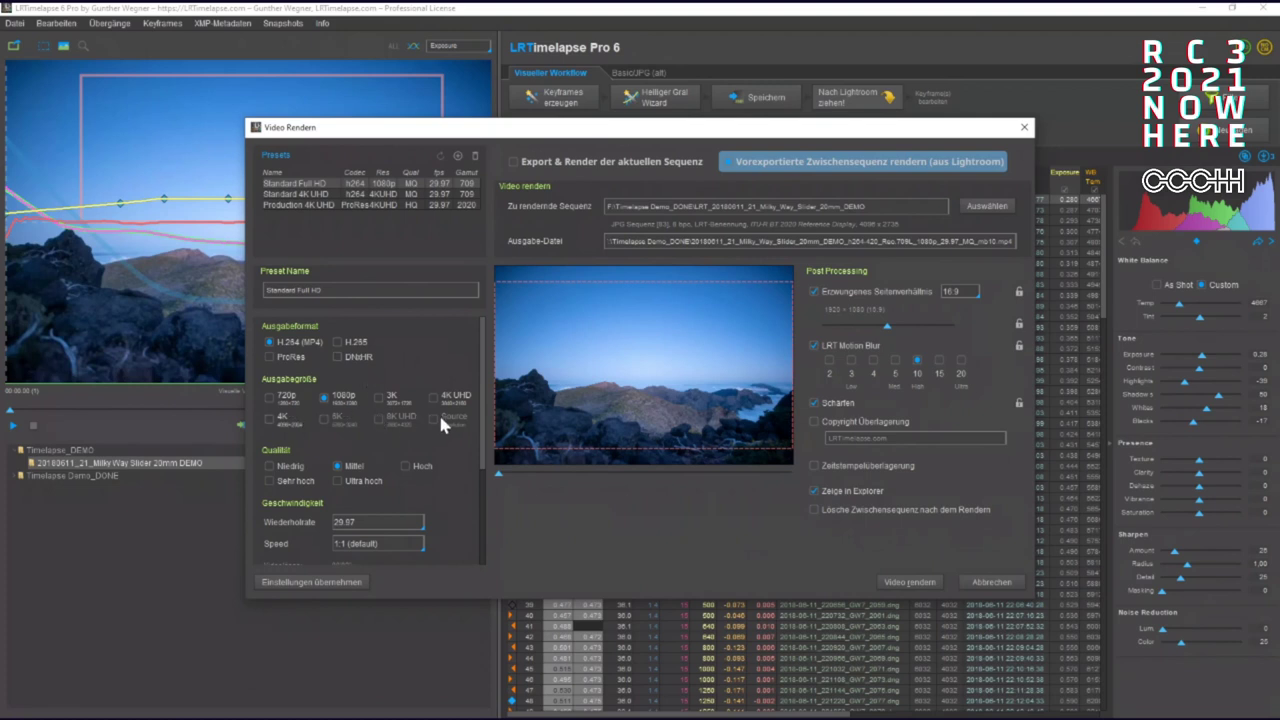
pyautogui.click(285, 357)
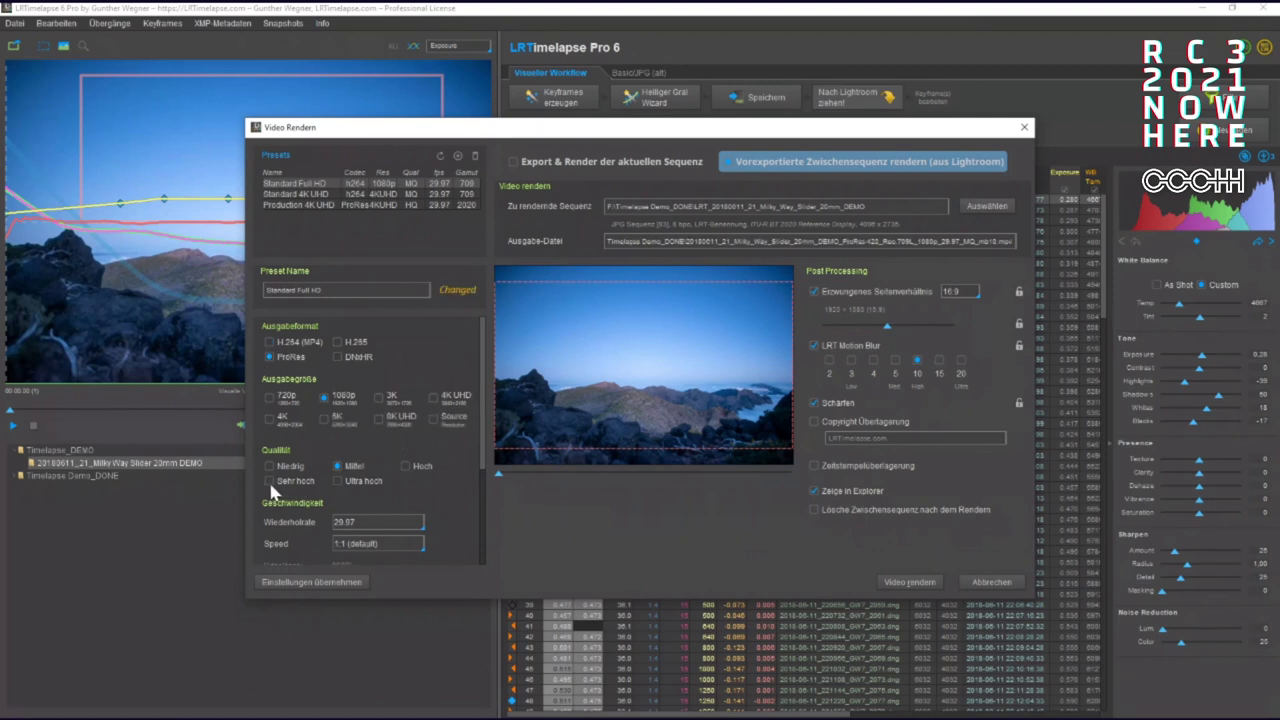
pyautogui.click(405, 467)
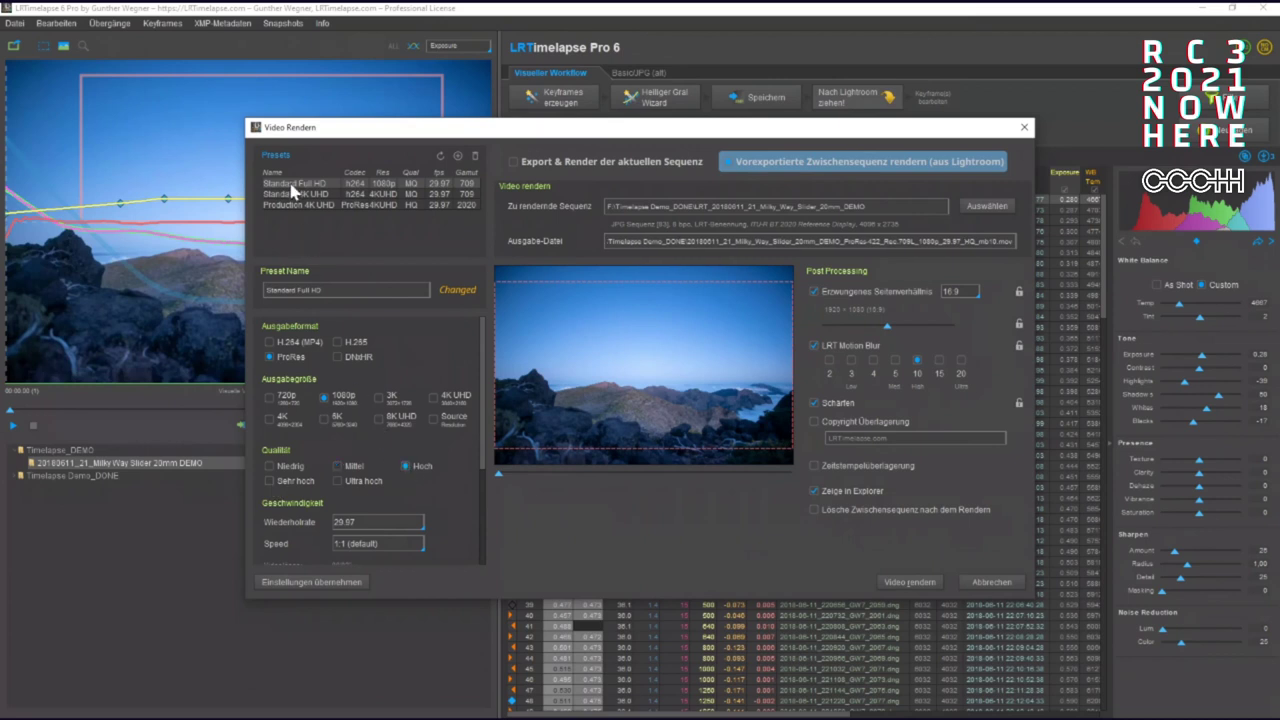
pyautogui.click(290, 342)
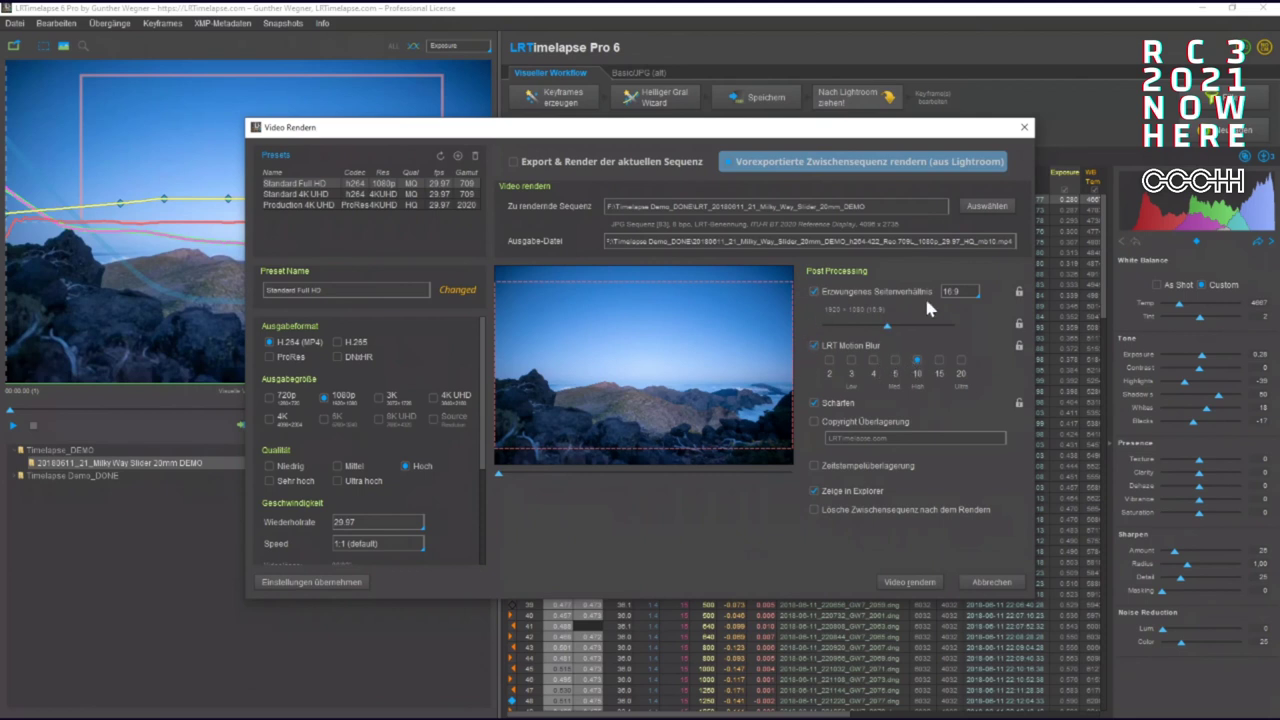
# - Shift the 16:9 crop down to the image's lower edge, set LRT Motion Blur to 5 and render the video
pyautogui.moveTo(896, 336); pyautogui.dragTo(960, 327)
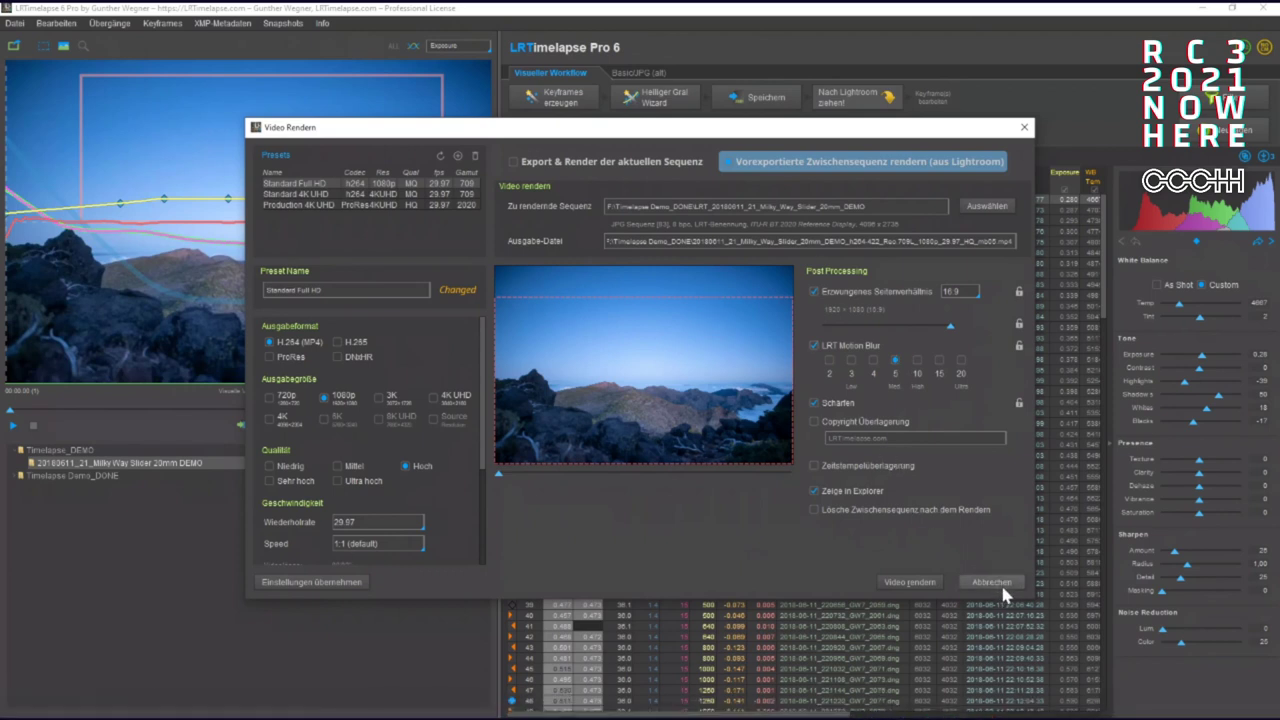
pyautogui.click(913, 579)
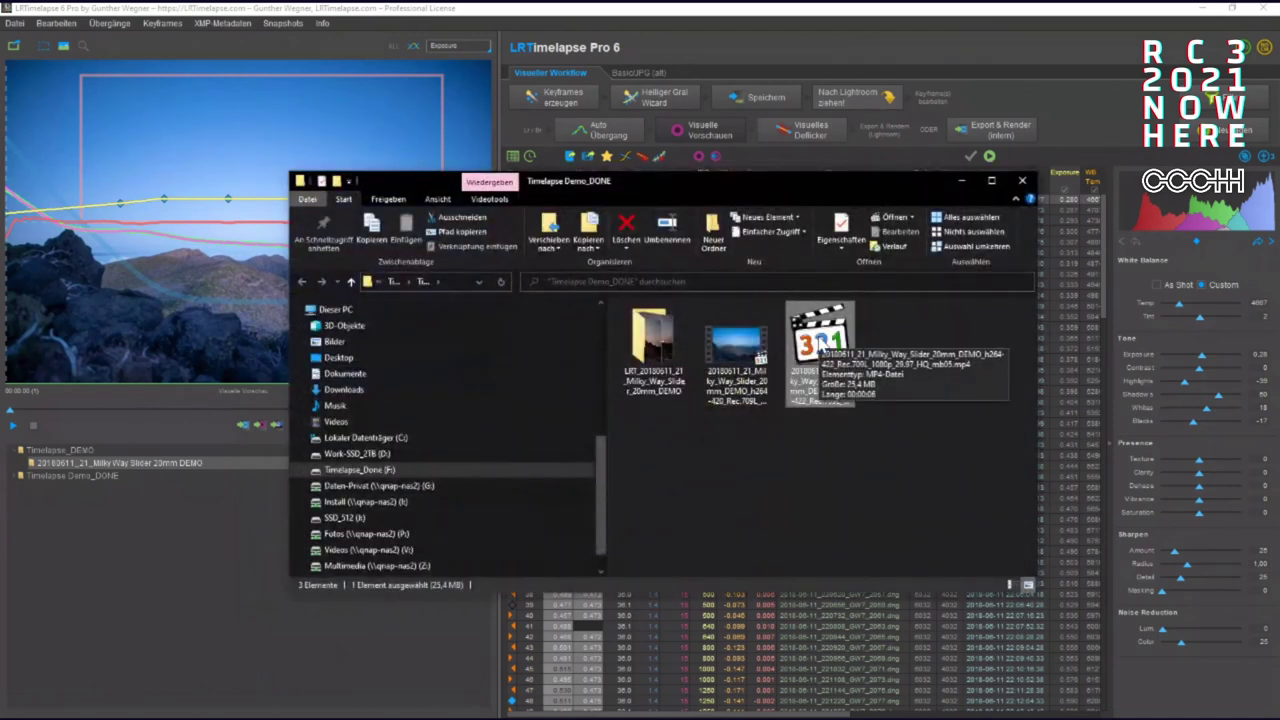
# - Play the rendered 1080p H.264 video with motion blur in full screen, and close the player and the output folder window
pyautogui.doubleClick(818, 344)
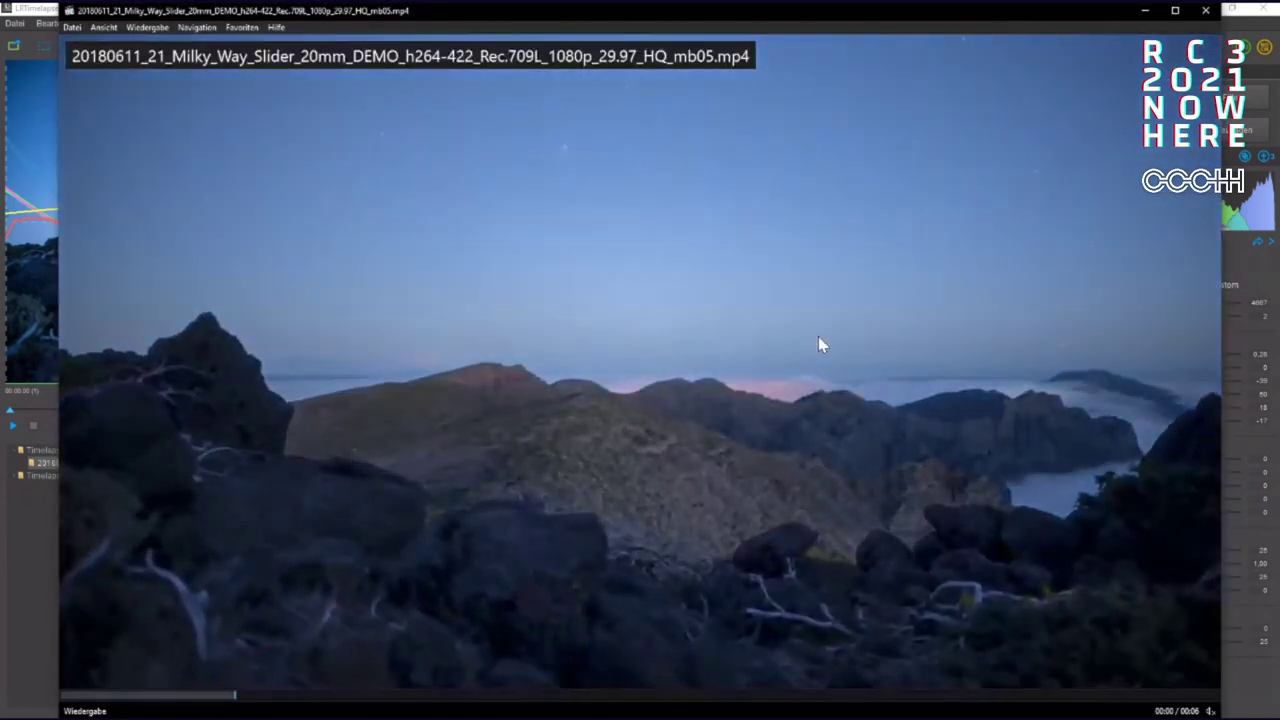
pyautogui.press('space')
pyautogui.doubleClick(962, 385)
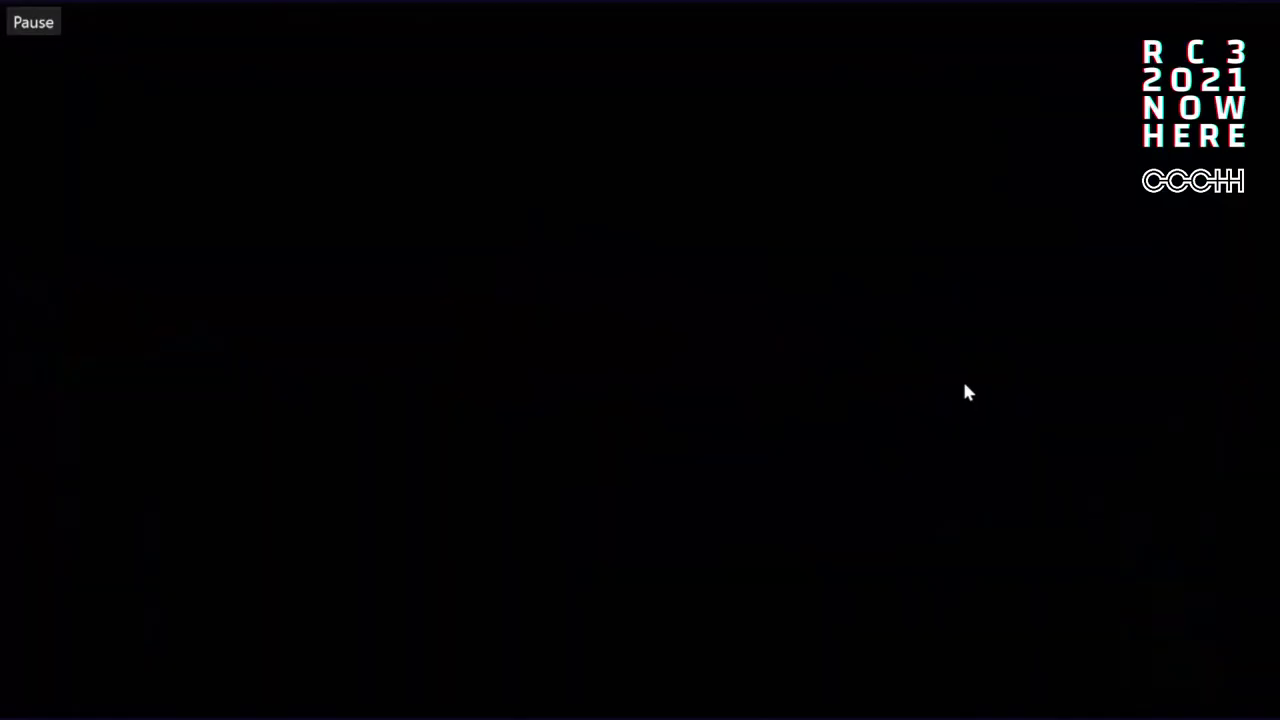
pyautogui.press('space')
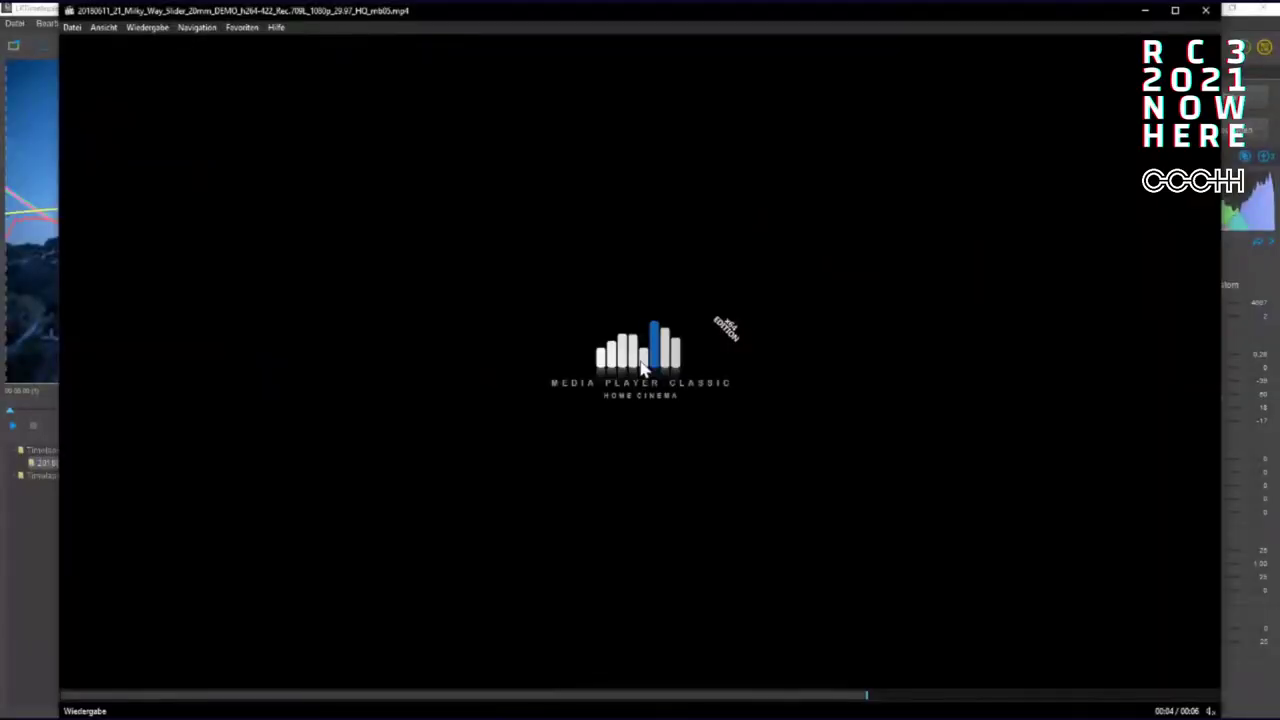
pyautogui.click(729, 329)
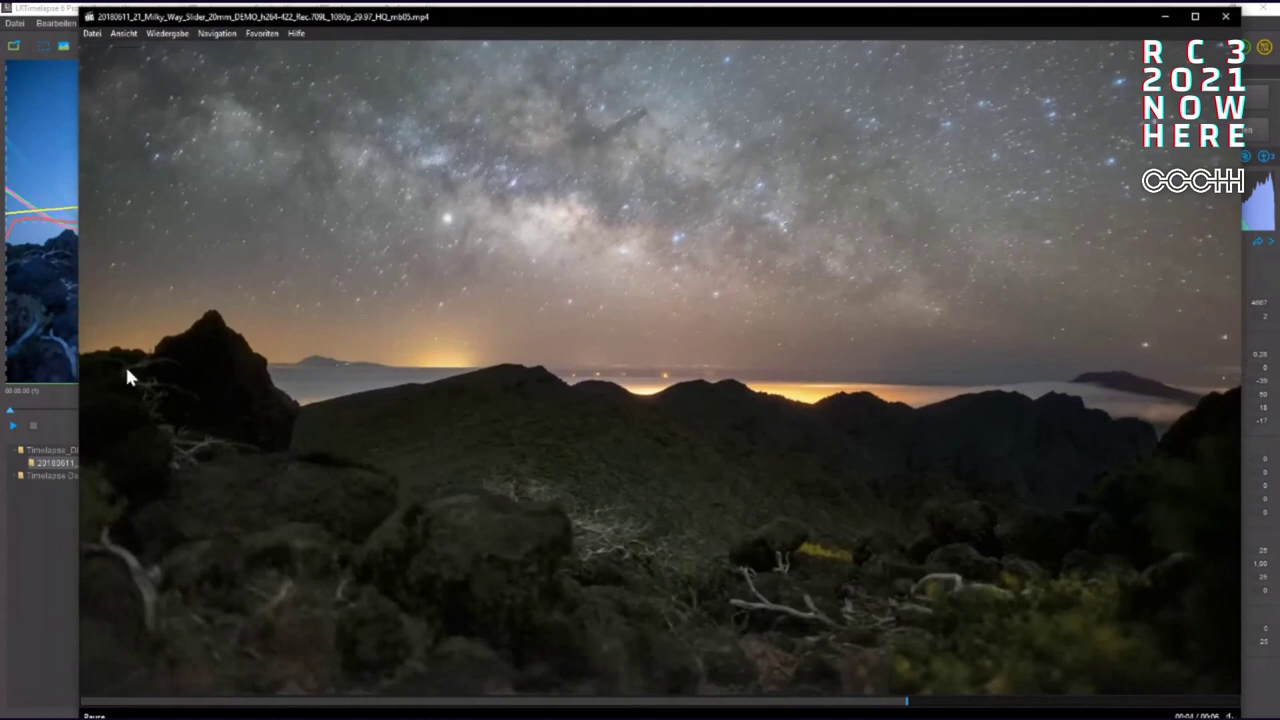
pyautogui.doubleClick(90, 16)
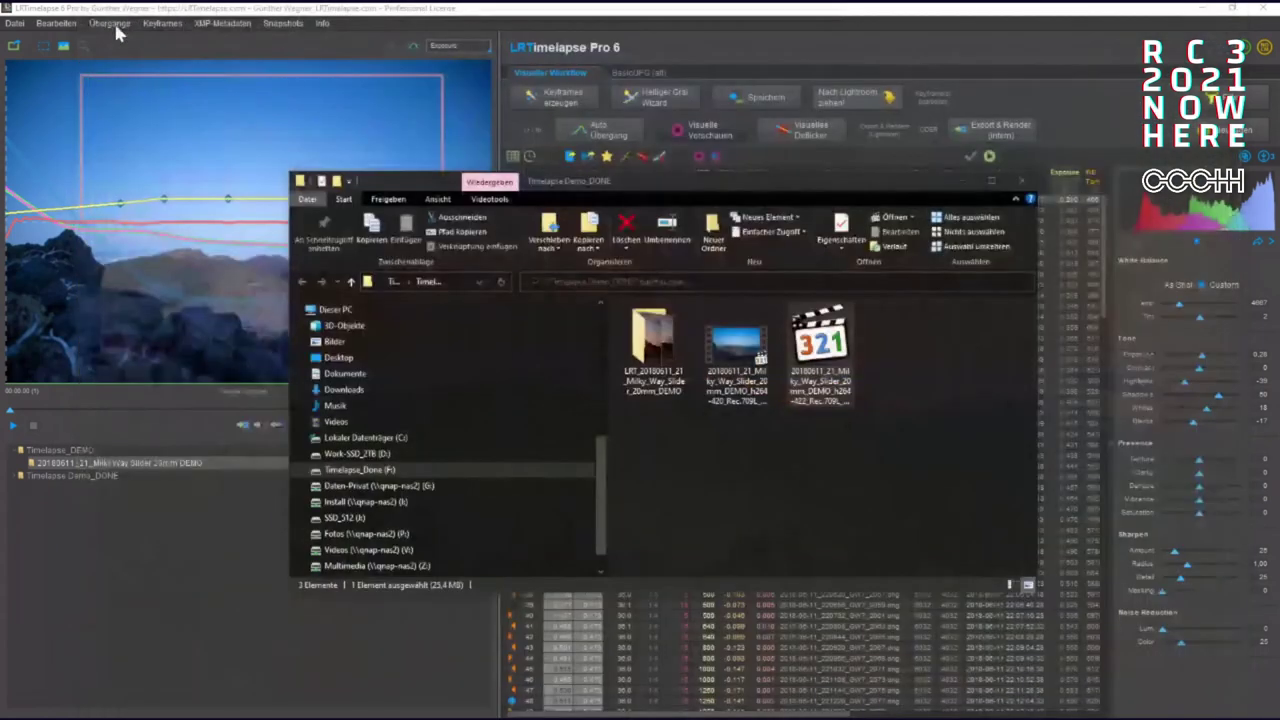
pyautogui.click(1022, 182)
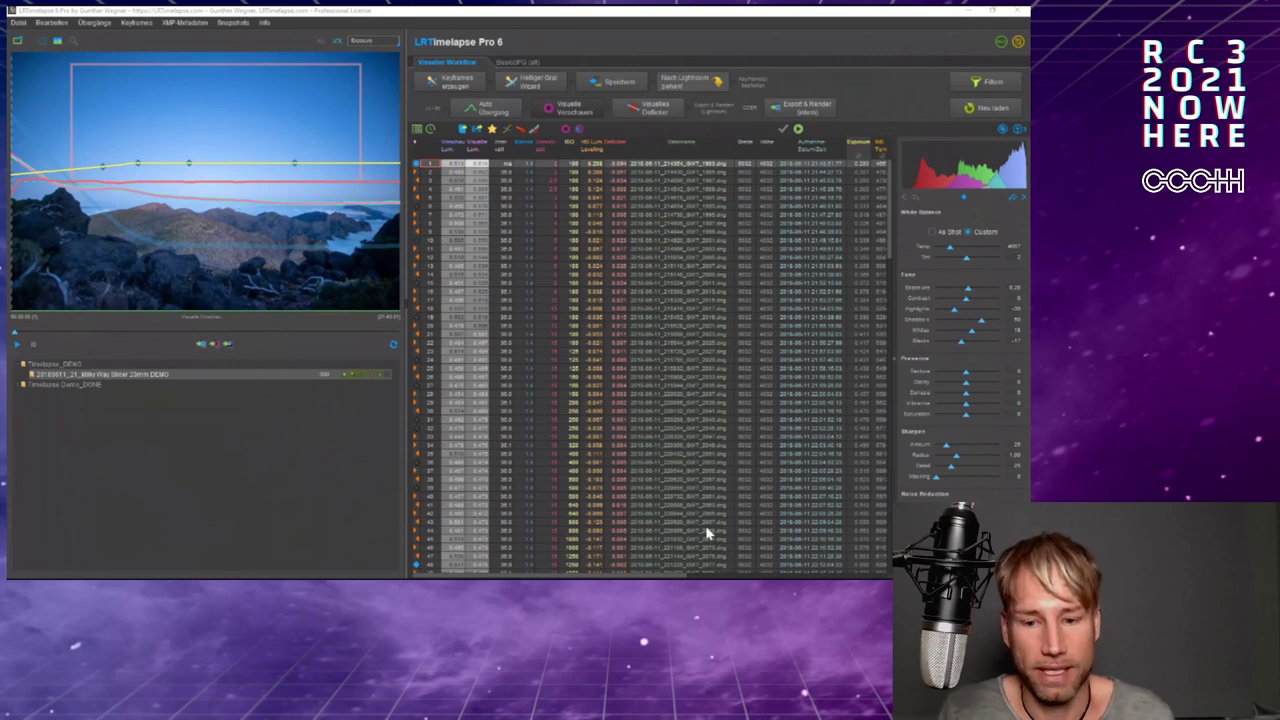
# - Switch to the gwegner.de-2021-CCC.pptx presentation in PowerPoint and open the closing slide "Danke für die Aufmerksamkeit"
pyautogui.moveTo(796, 569)
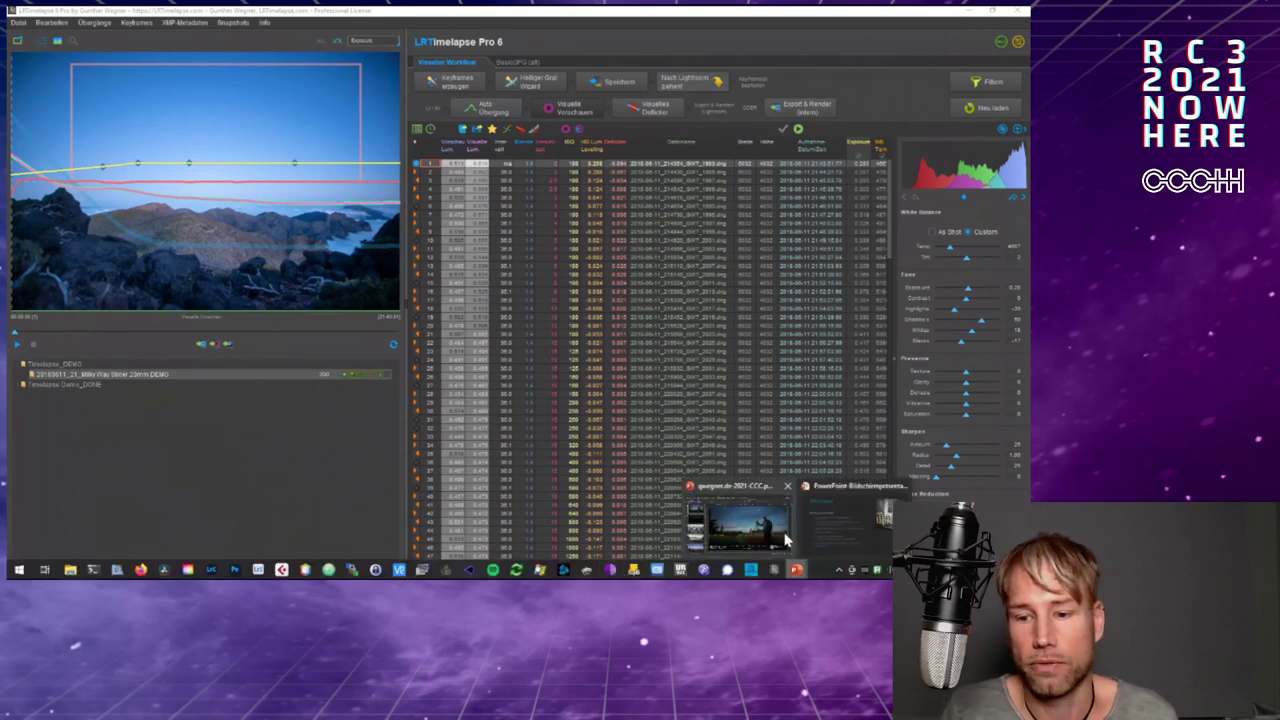
pyautogui.click(786, 540)
pyautogui.scroll(-3, 138, 491)
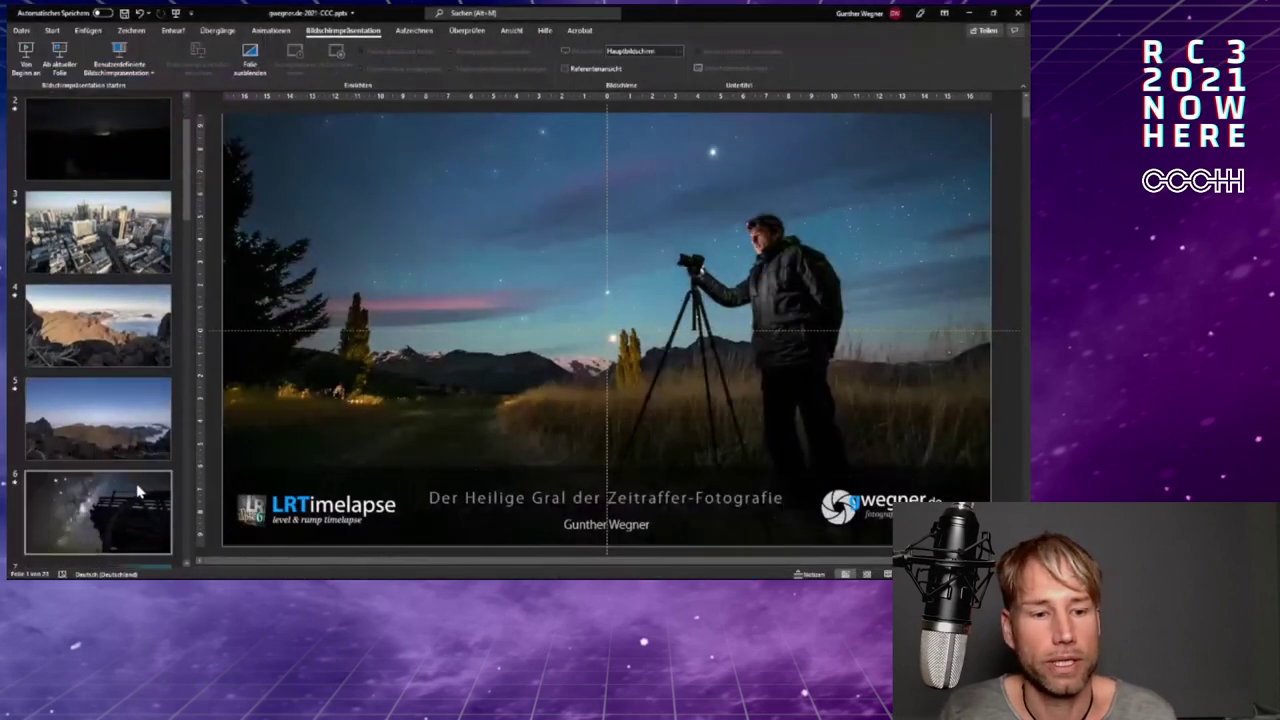
pyautogui.scroll(-2, 138, 491)
pyautogui.moveTo(189, 237); pyautogui.dragTo(175, 555)
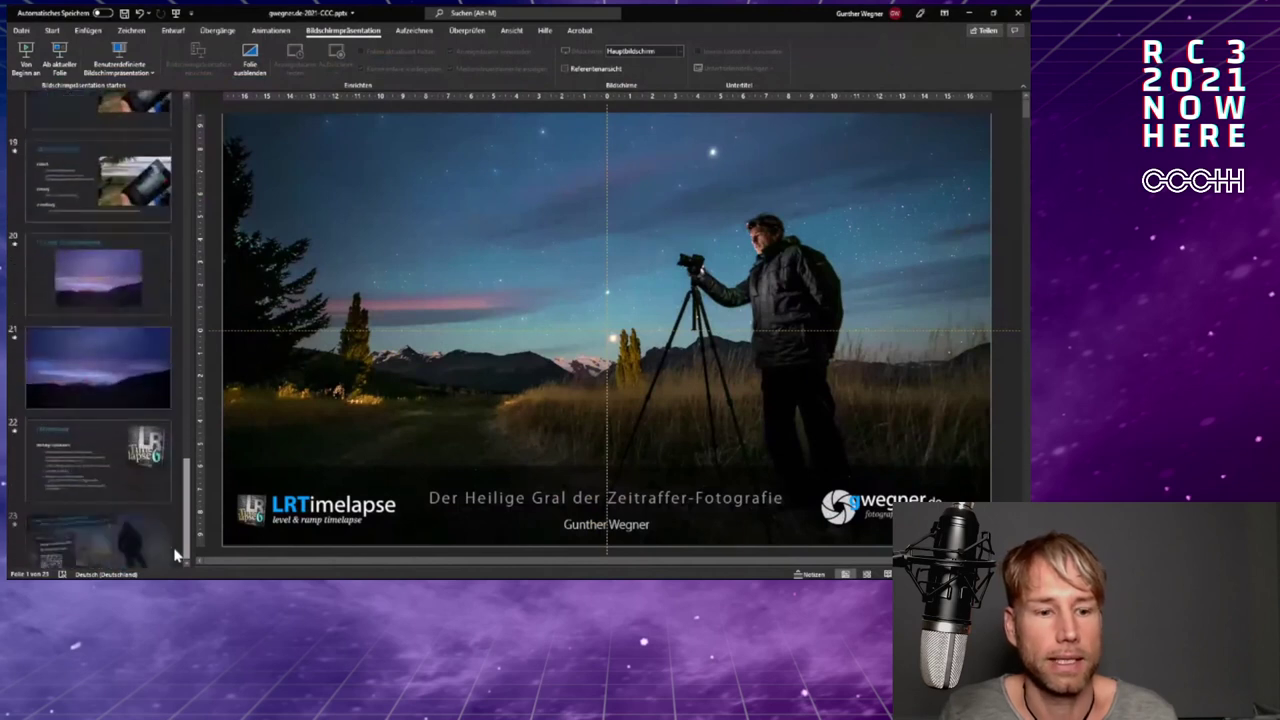
pyautogui.scroll(-1, 175, 555)
pyautogui.click(167, 490)
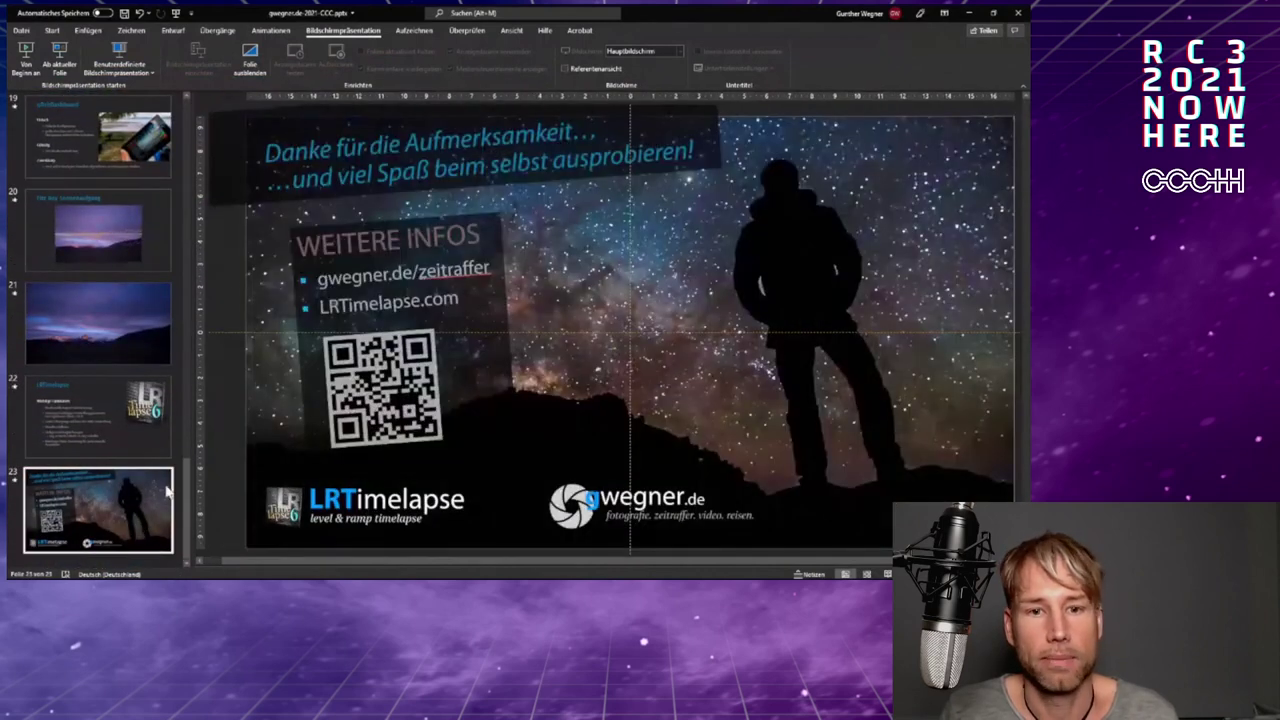
# - Present the slideshow from the closing slide, exit it and restart it from that same slide
pyautogui.click(60, 58)
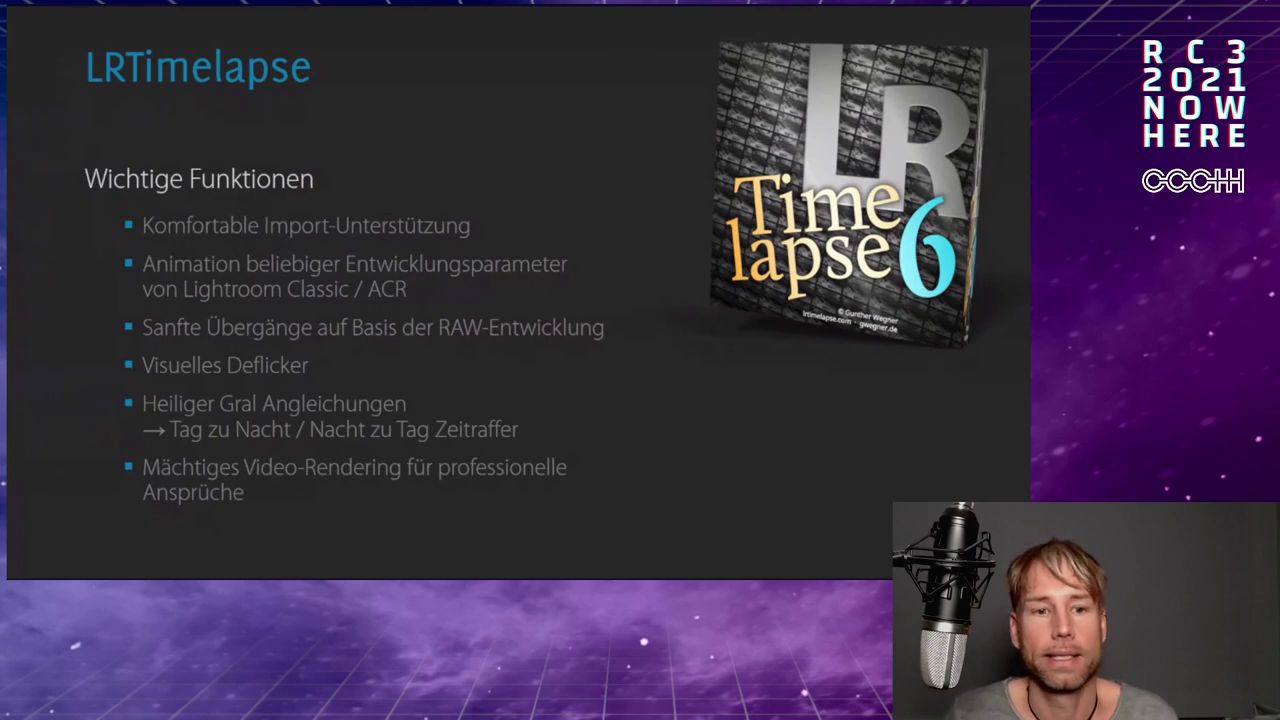
pyautogui.press('Escape')
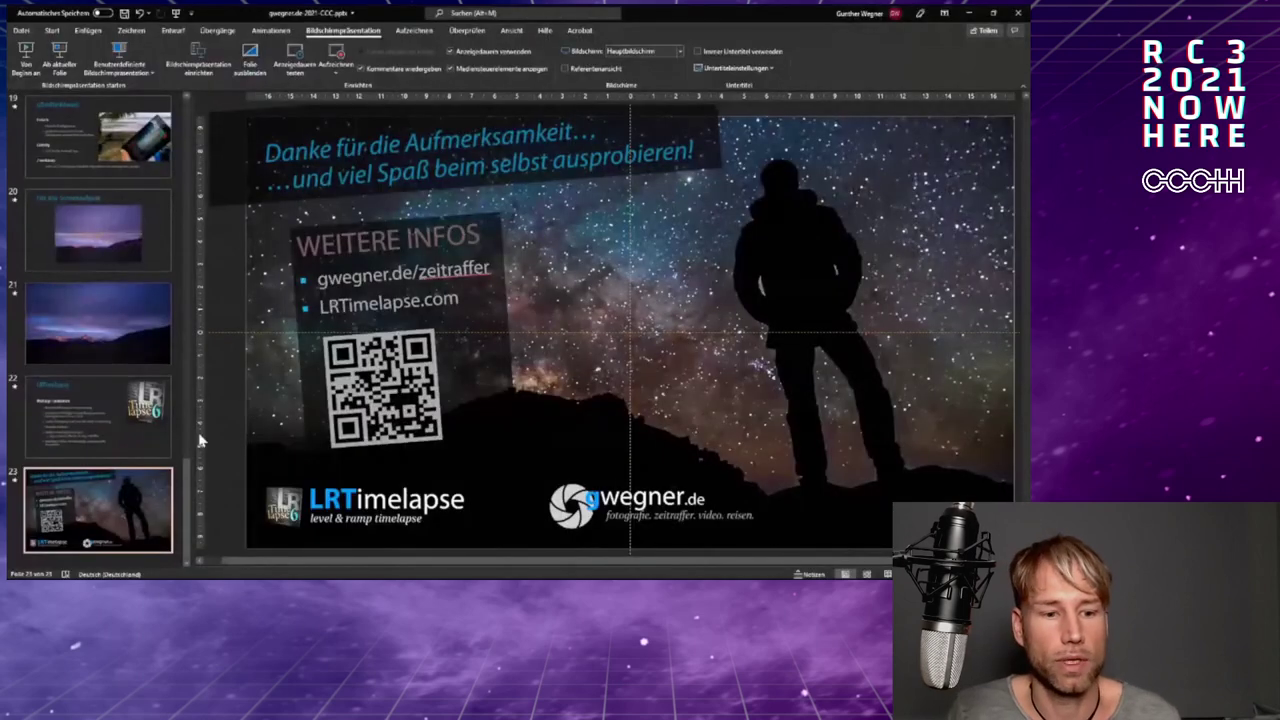
pyautogui.click(60, 60)
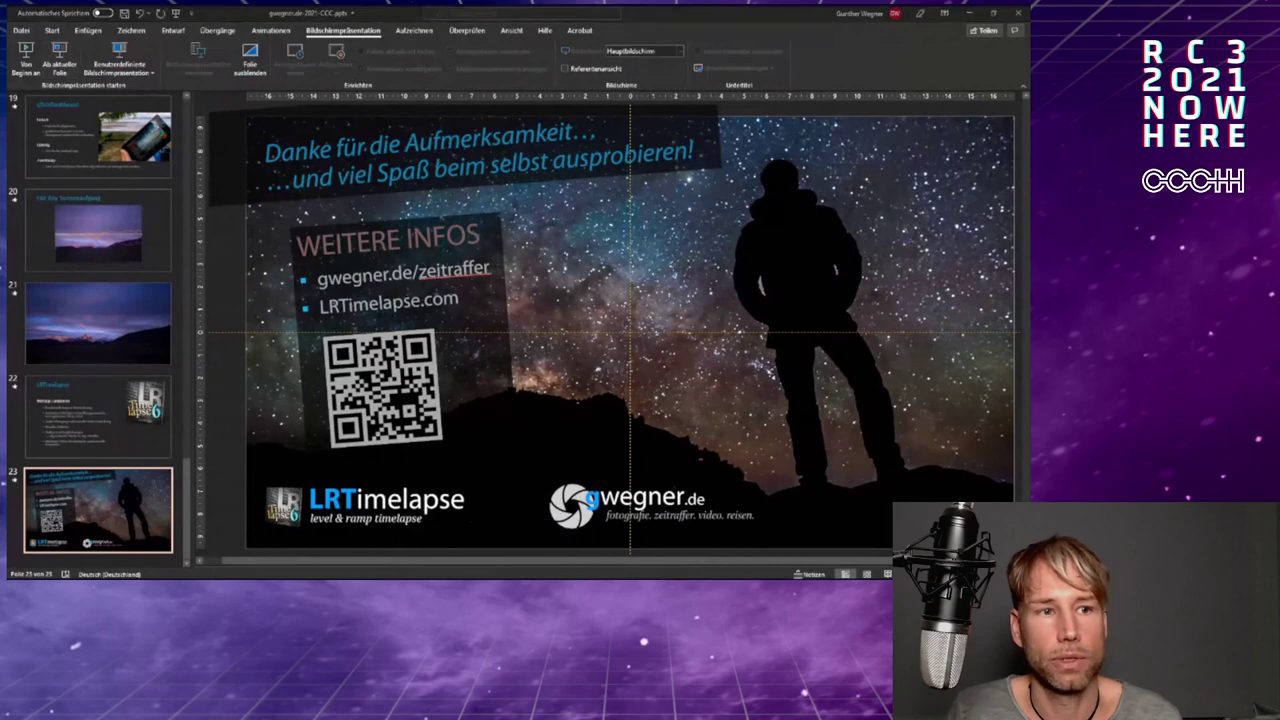